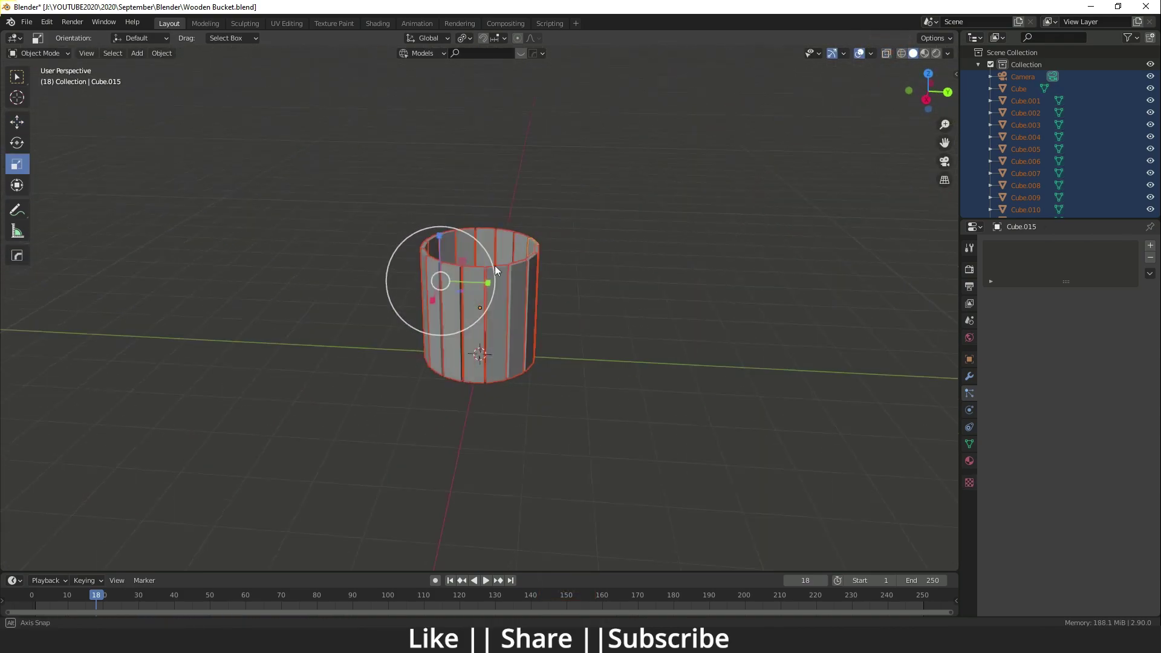
Add a 32-vertex mesh cylinder with a 1 m radius and 2 m depth at the world origin inside the bucket
middle_click_drag(510, 303, 452, 292)
key("grave")
left_click(349, 180)
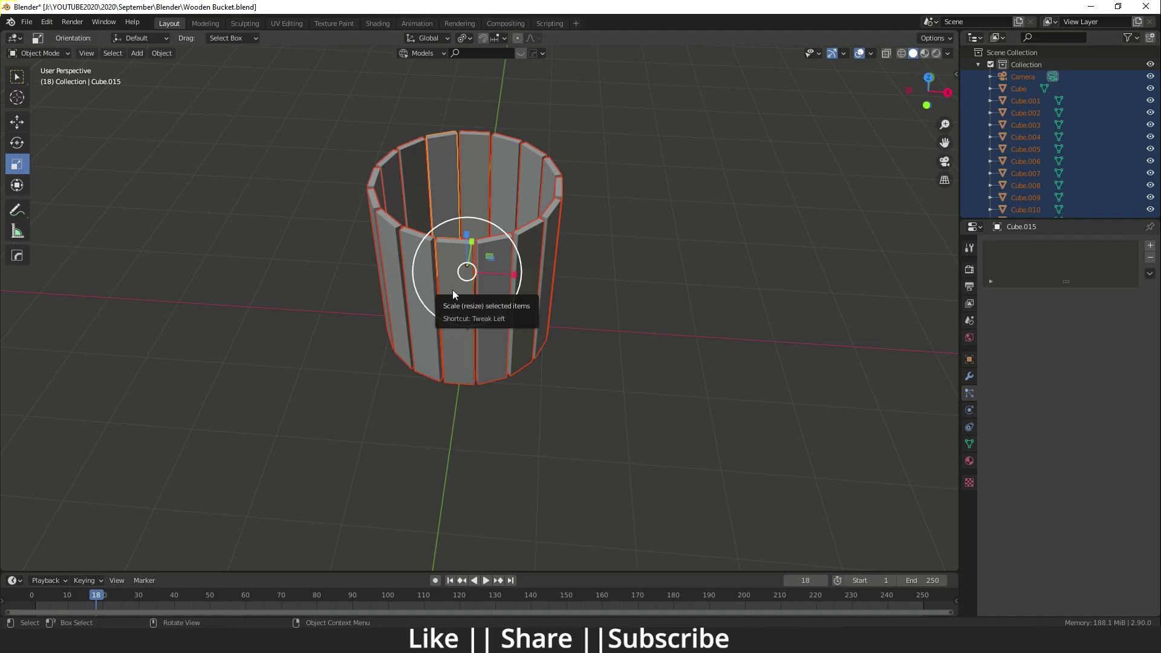
key("shift+a")
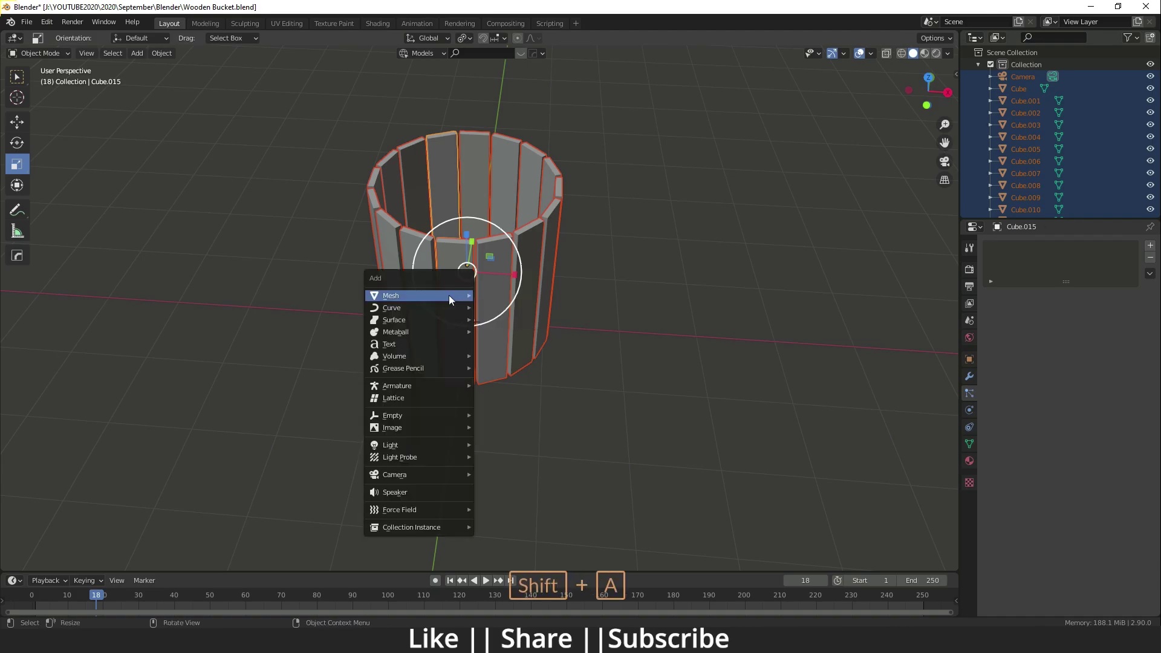
mouse_move(405, 295)
left_click(505, 358)
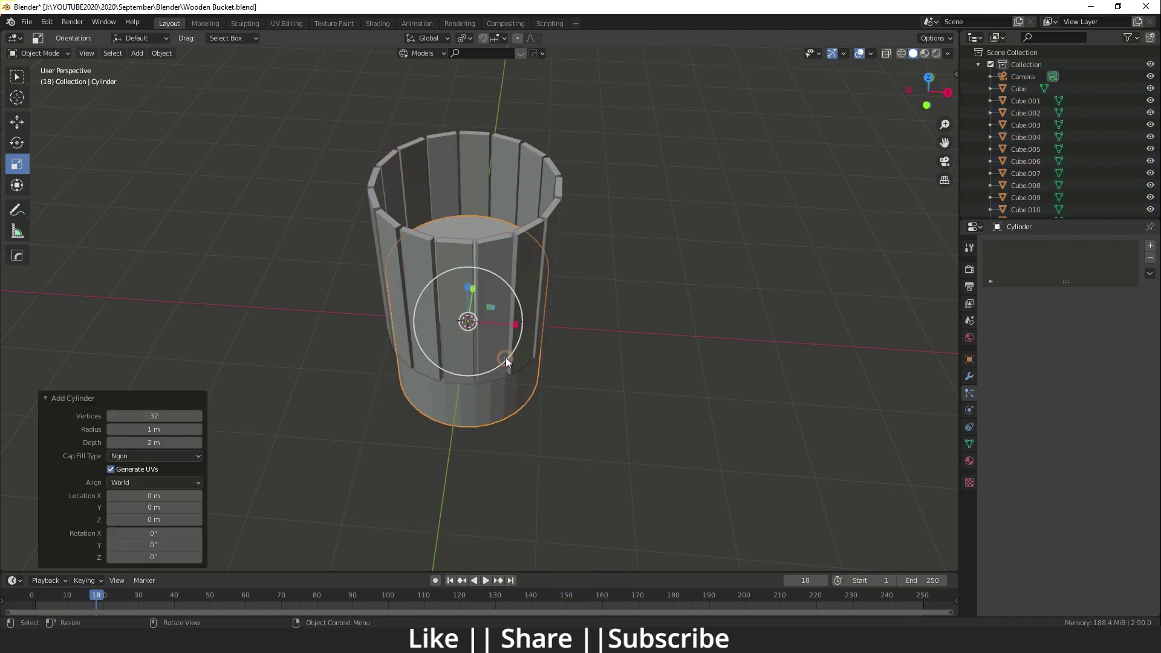
Flatten the cylinder along Z to a scale of about 0.166 and isolate it by hiding all other objects
middle_click_drag(485, 300, 472, 244, "shift")
left_click_drag(467, 242, 469, 282)
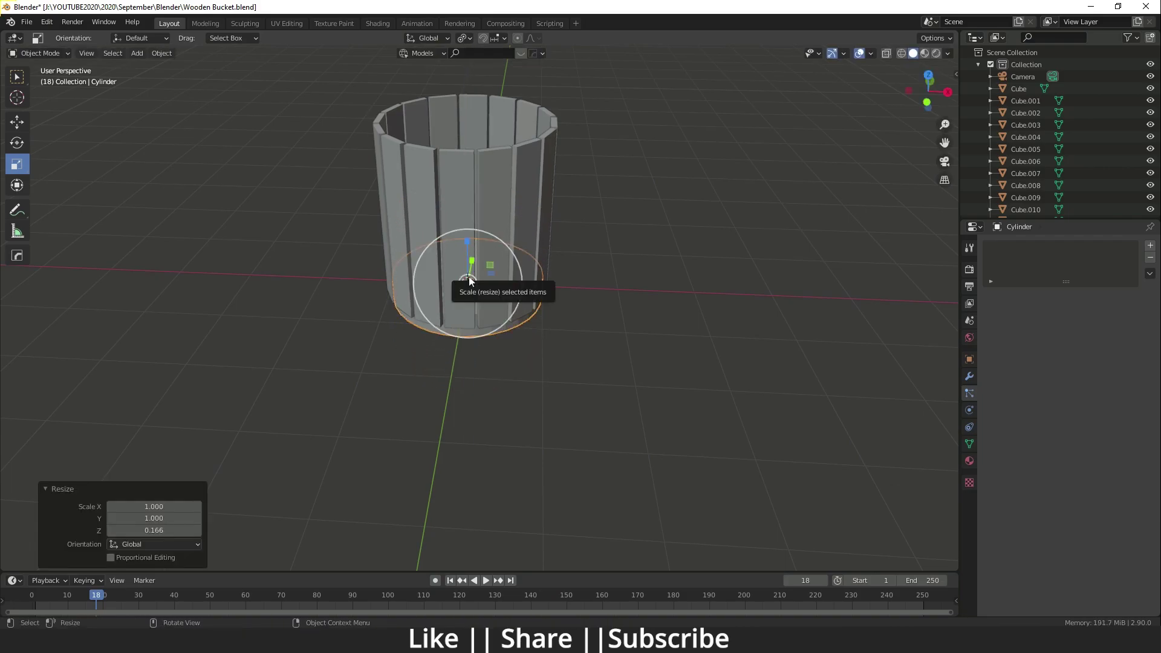
key("shift+h")
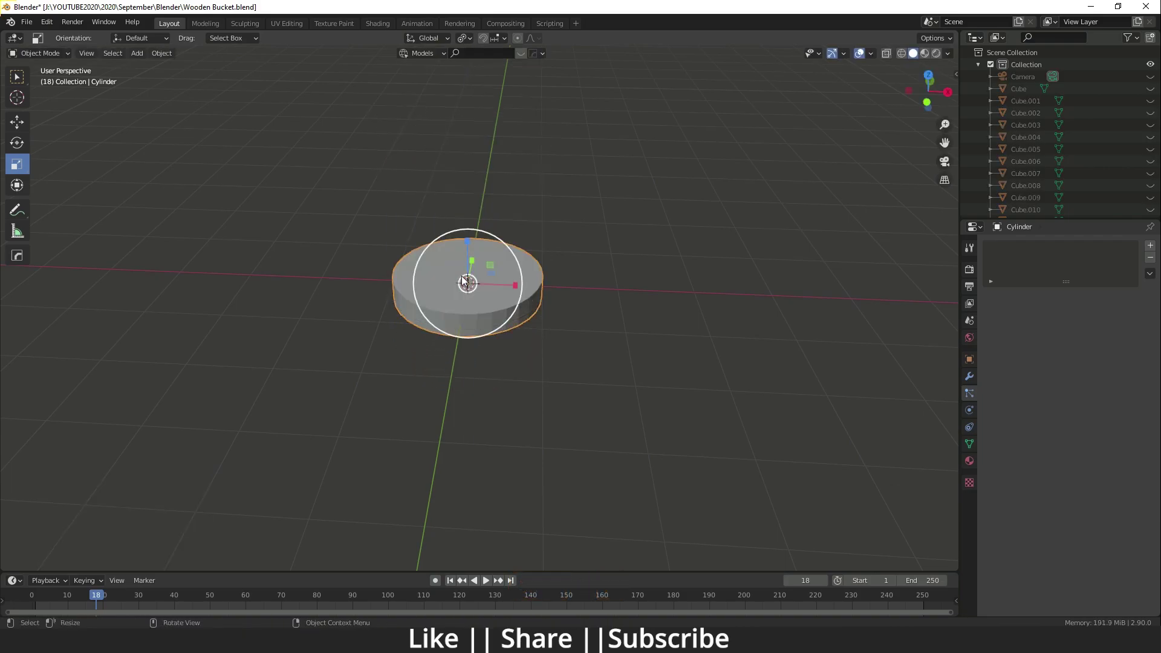
scroll(468, 283, "up", 4)
middle_click_drag(466, 345, 481, 339, "shift")
left_click_drag(470, 210, 471, 220)
Inset the flattened cylinder's top and bottom faces together by about 0.12 m
key("Tab")
middle_click_drag(484, 339, 491, 395, "shift")
key("Tab")
key("Tab")
key("3")
left_click(473, 304)
left_click(458, 337, "shift")
key("i")
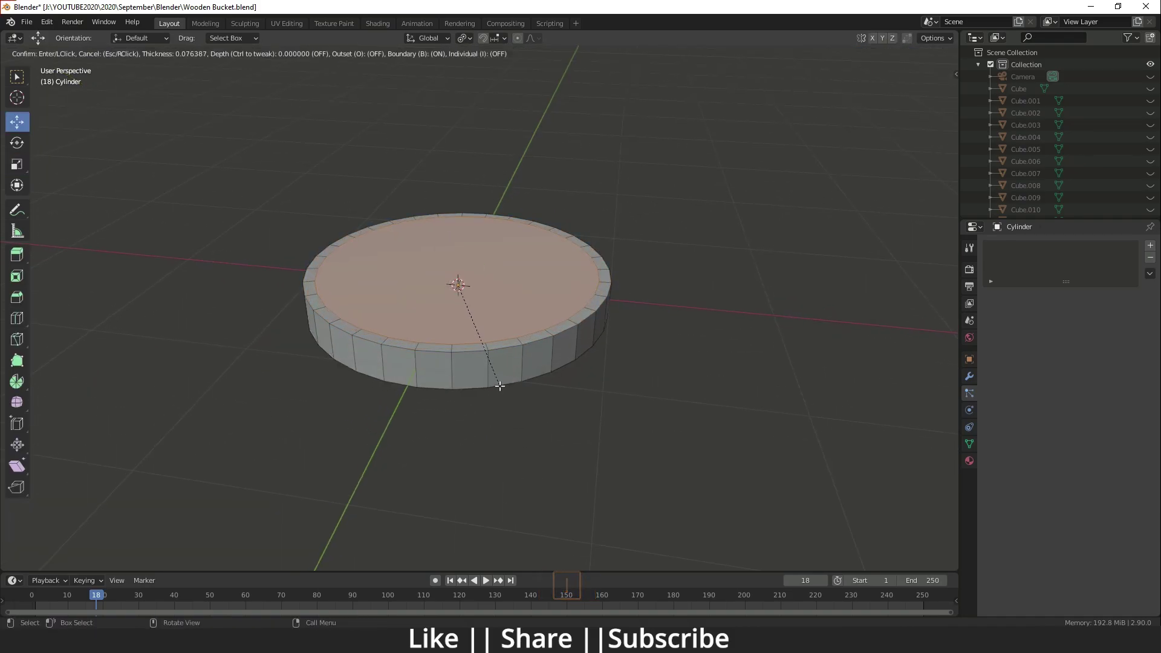
left_click(498, 382)
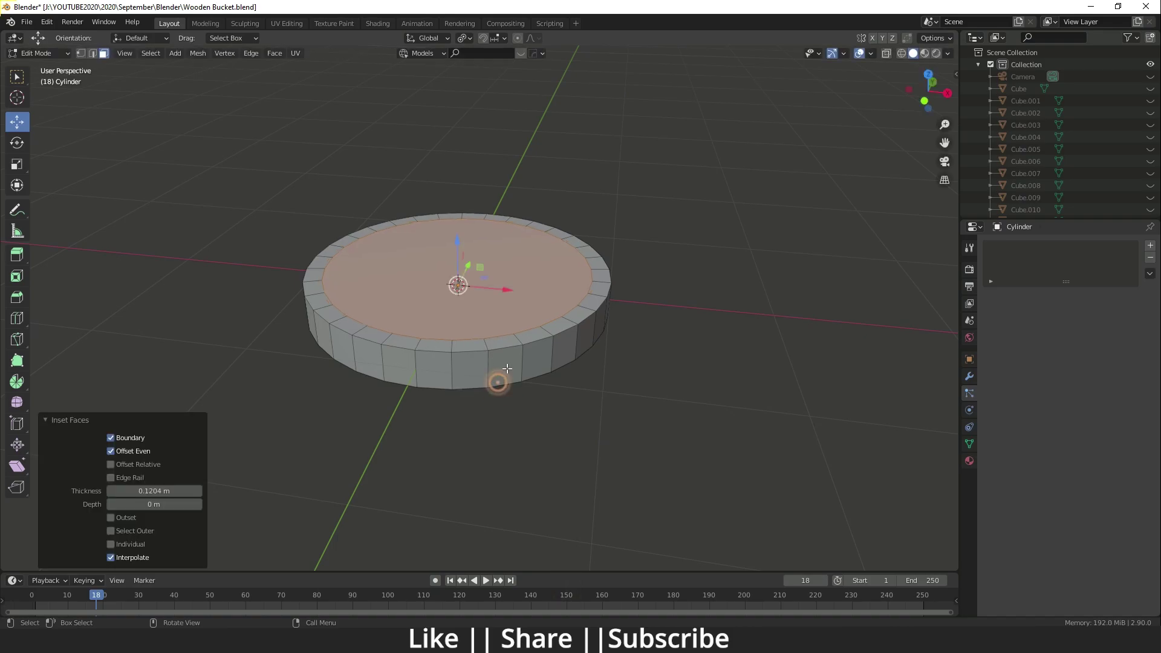
Delete the inset top and bottom faces, then bridge the two inner edge loops to close the ring's inside wall
key("Delete")
left_click(474, 370)
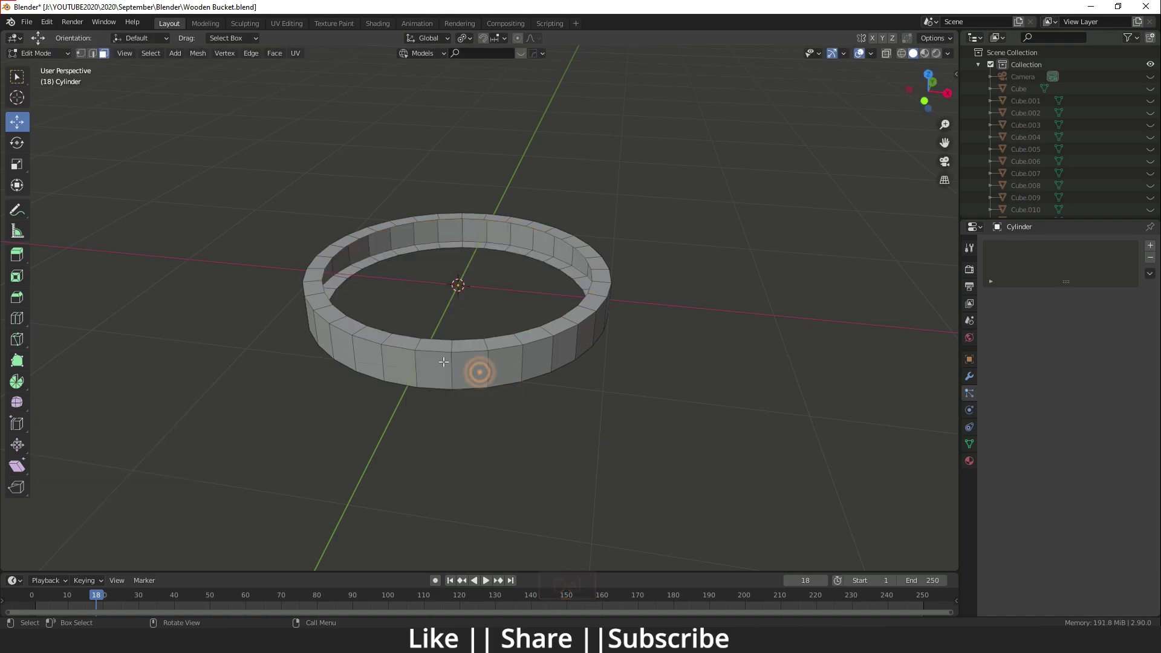
middle_click_drag(474, 370, 435, 375)
left_click(393, 207, "alt")
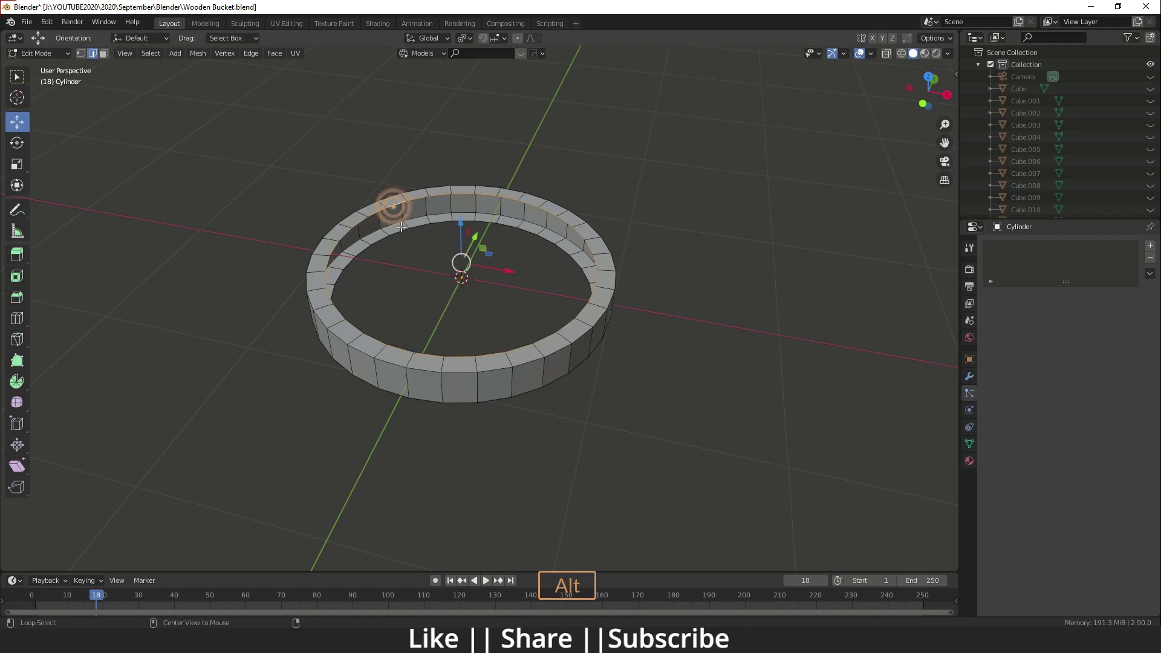
right_click(440, 217)
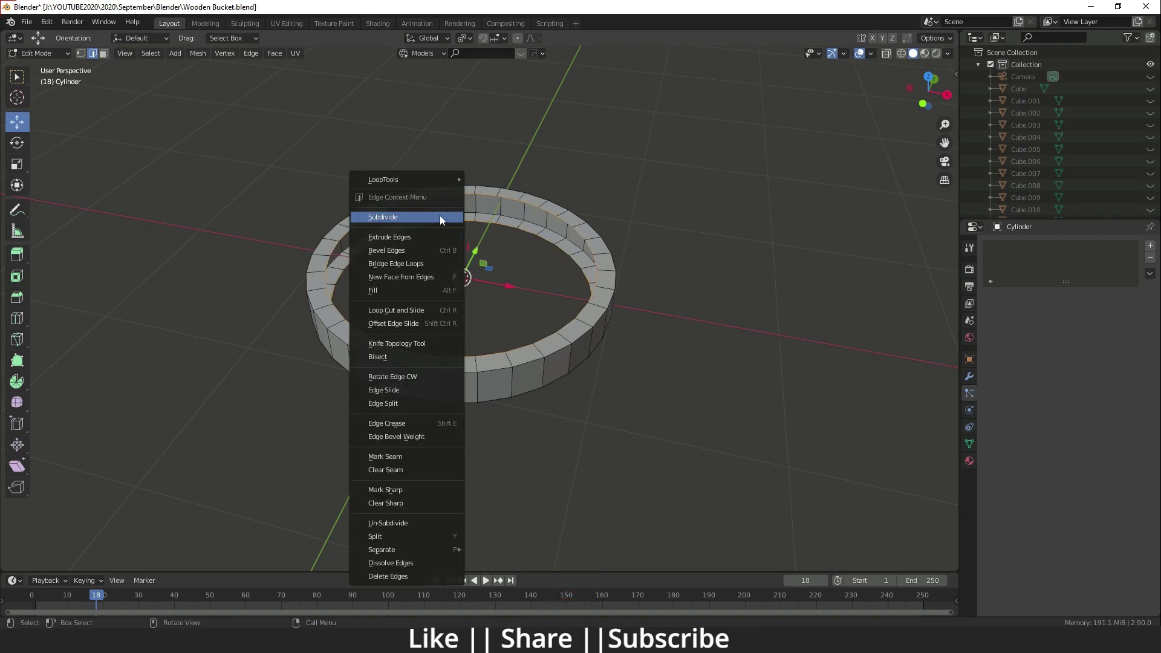
left_click(402, 266)
key("Tab")
middle_click_drag(538, 374, 565, 377)
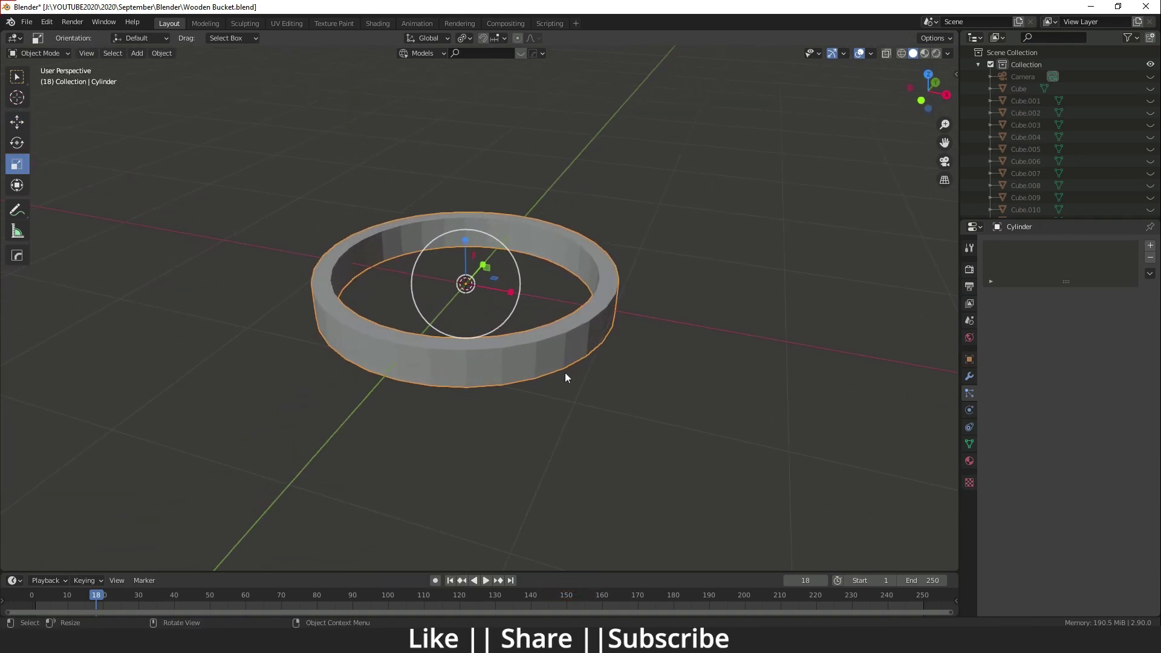
Unhide the bucket staves and scale up the ring until it wraps around the outside of the bucket
key("alt+h")
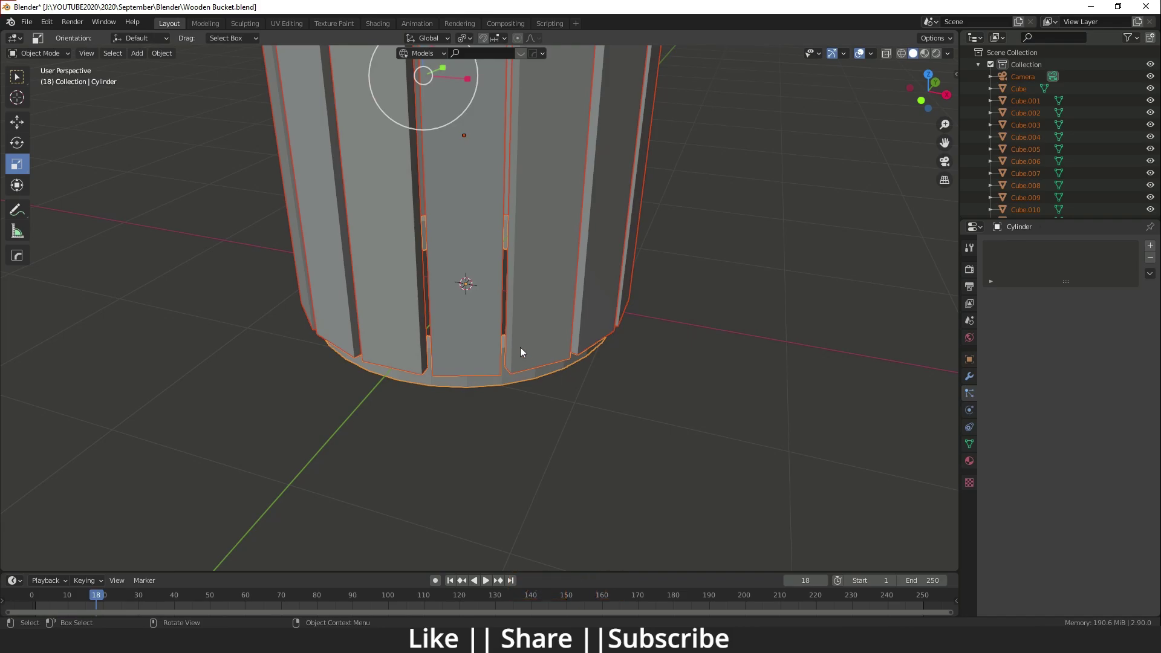
left_click(481, 389)
scroll(480, 387, "down", 4)
key("s")
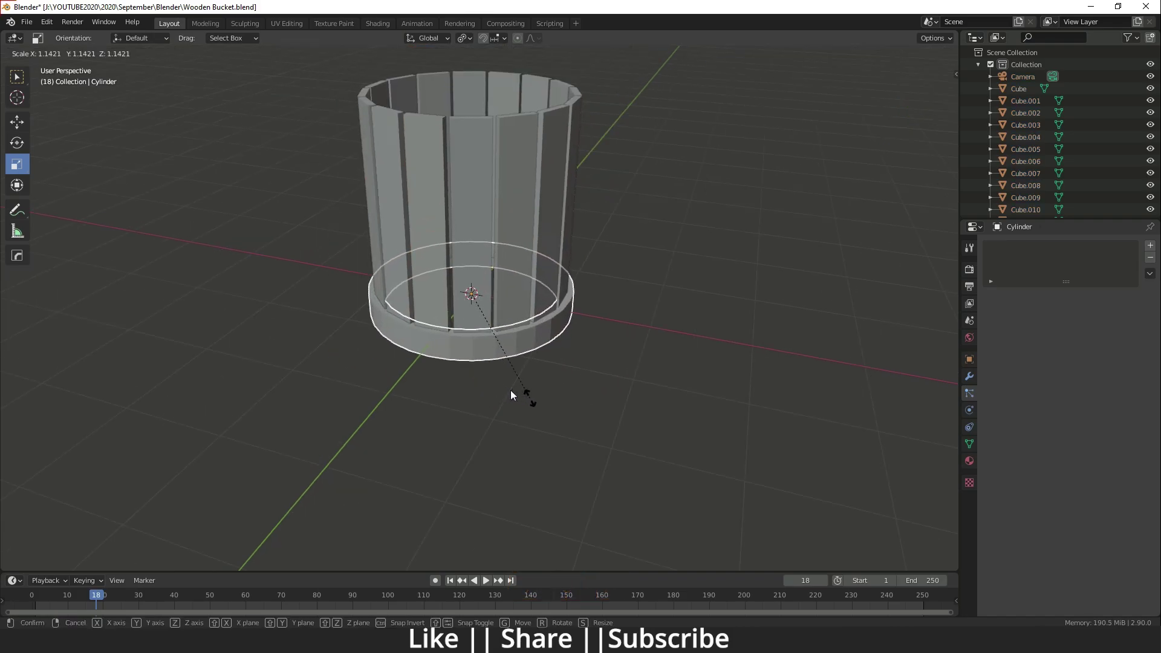
left_click(528, 396)
Raise the ring about 1.76 m along Z and enlarge it slightly to fit around the bucket's upper part
key("w")
left_click_drag(475, 263, 477, 98)
key("s")
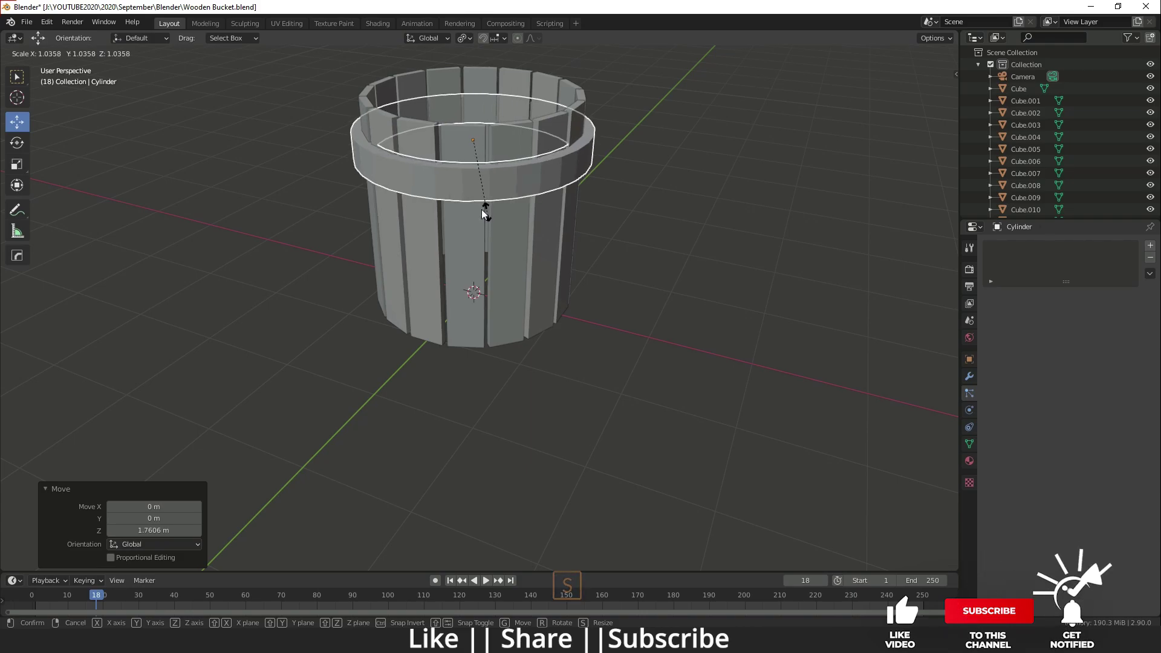
left_click(484, 208)
key("s")
left_click(485, 208)
Duplicate the upper ring and move the copy about 1.33 m down along Z to form the lower band
key("shift+d")
key("z")
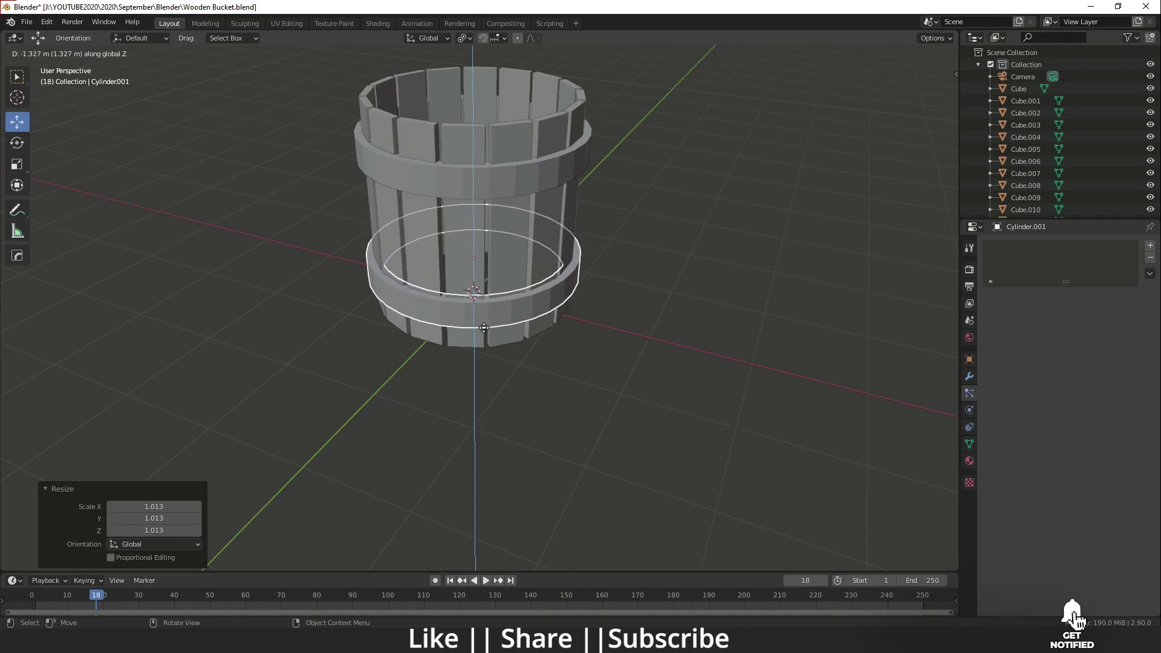
left_click(484, 327)
Add another 32-vertex cylinder with a 1 m radius and 2 m depth at the origin and hide all other objects
middle_click_drag(495, 360, 455, 275)
middle_click_drag(470, 368, 456, 272)
scroll(352, 263, "up", 3)
scroll(455, 272, "down", 2)
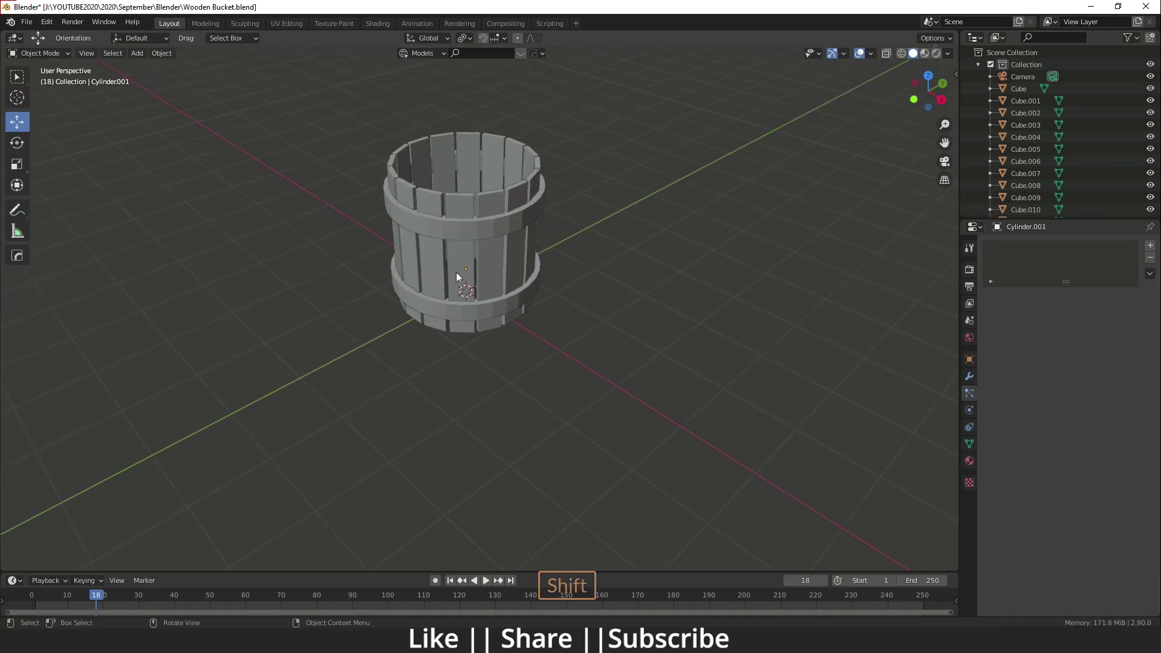
key("shift+a")
mouse_move(379, 245)
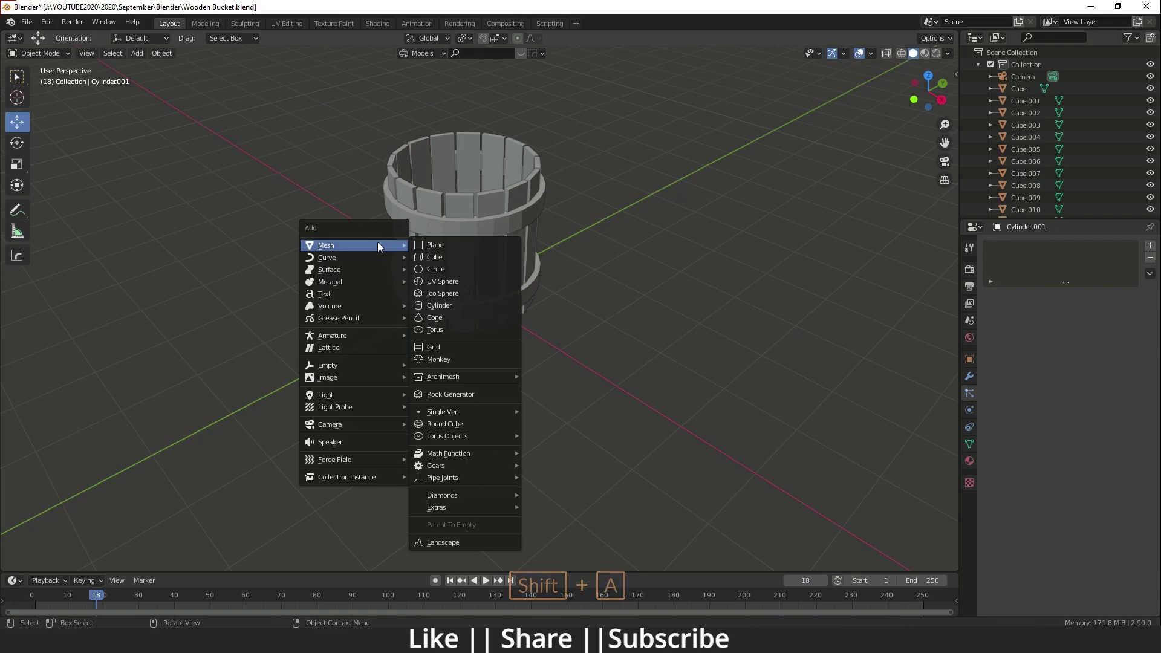
left_click(453, 307)
middle_click_drag(461, 317, 460, 277)
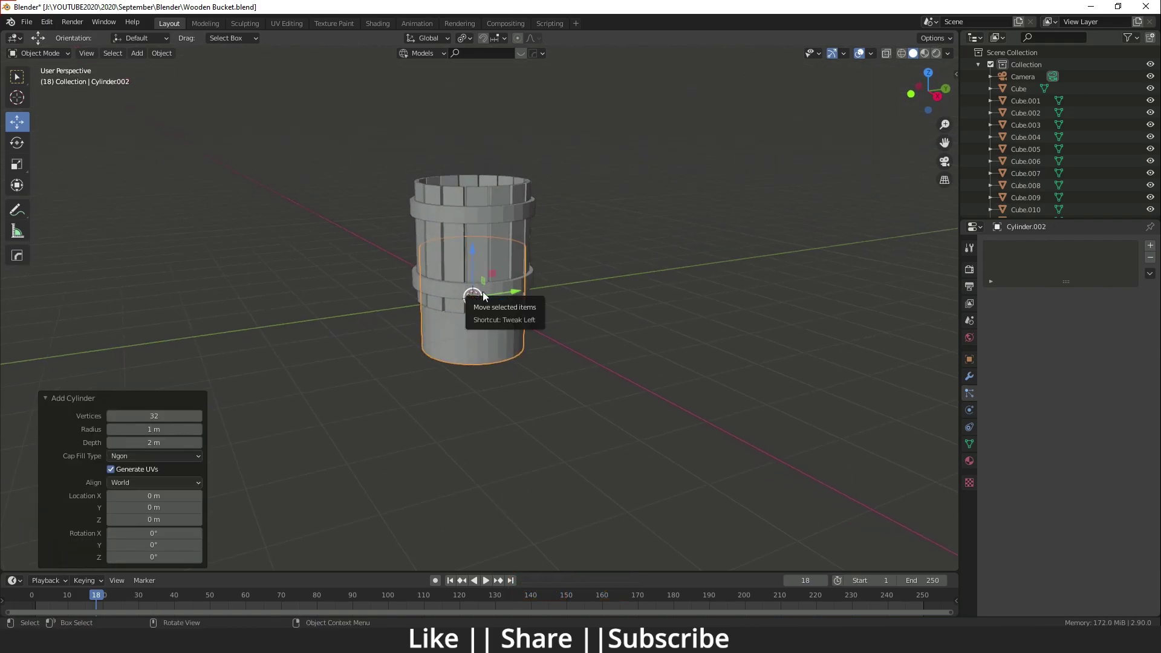
key("shift+h")
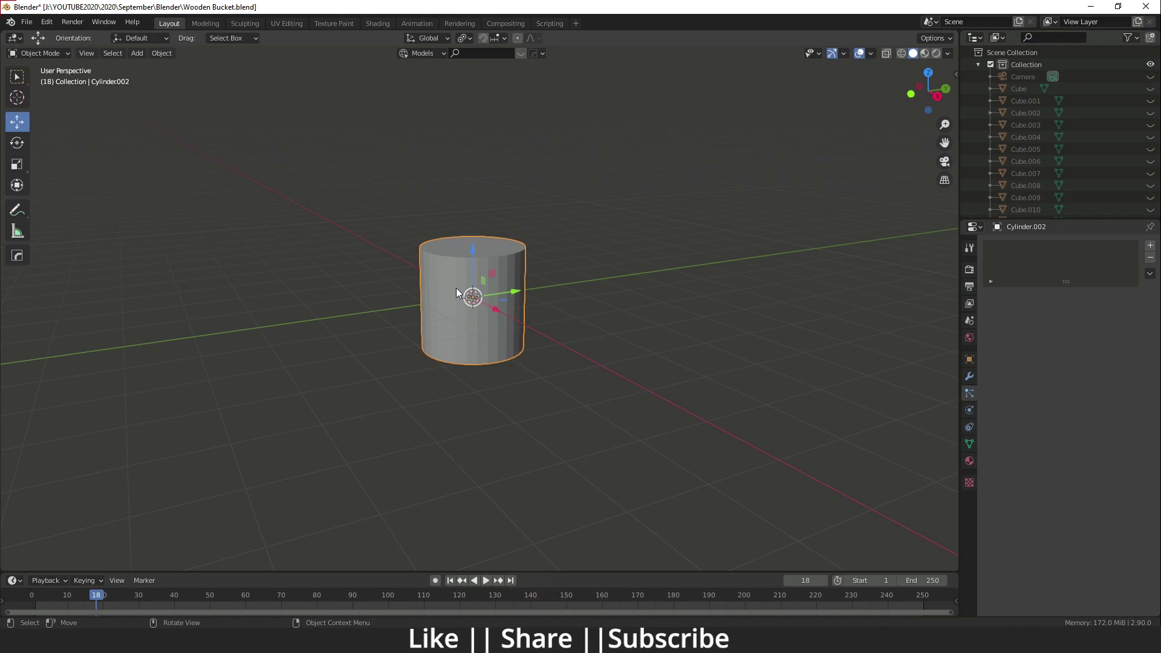
Delete every face of the new cylinder except the top cap, leaving a flat disc
key("Tab")
middle_click_drag(474, 233, 463, 246)
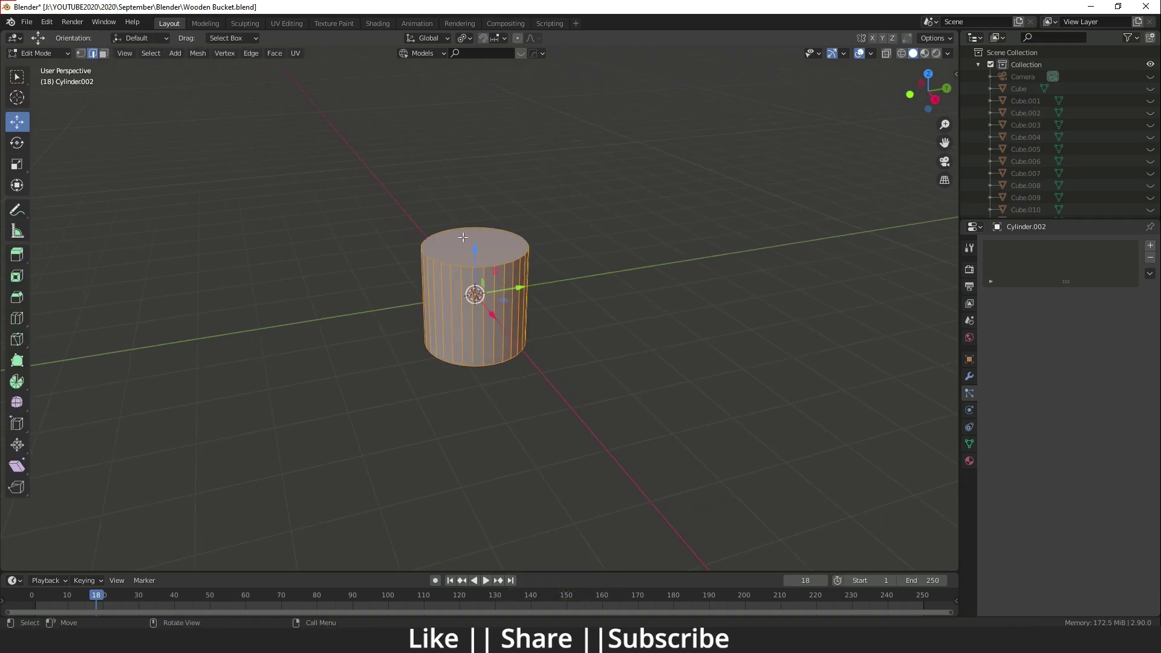
left_click(463, 238)
key("3")
left_click(465, 256)
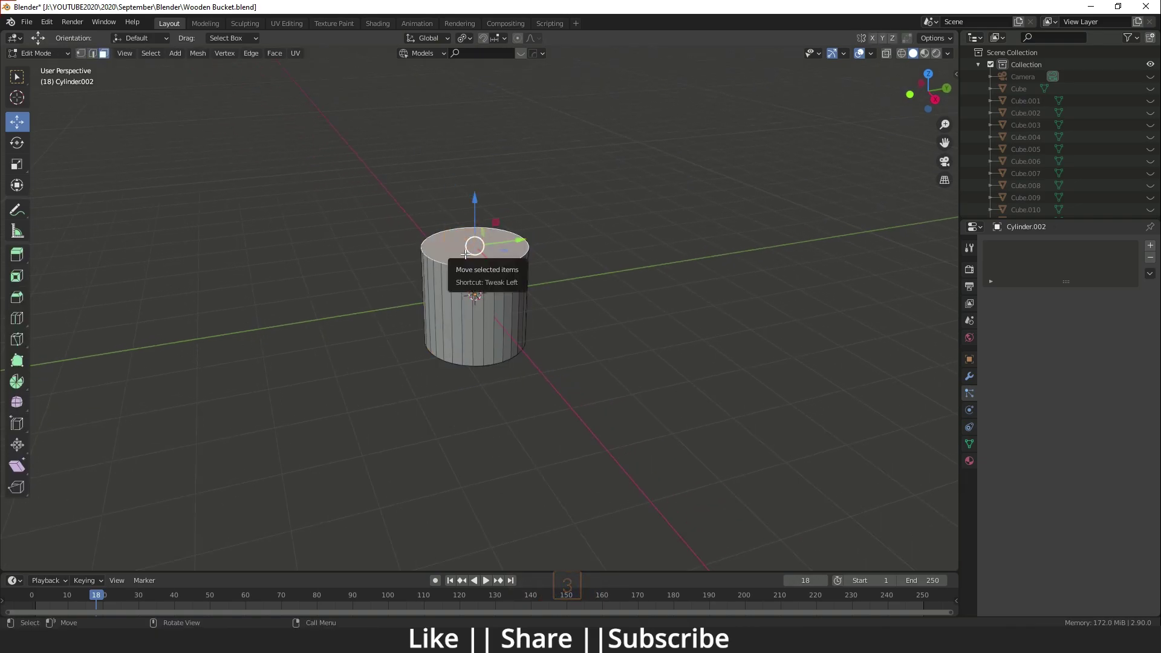
key("ctrl+i")
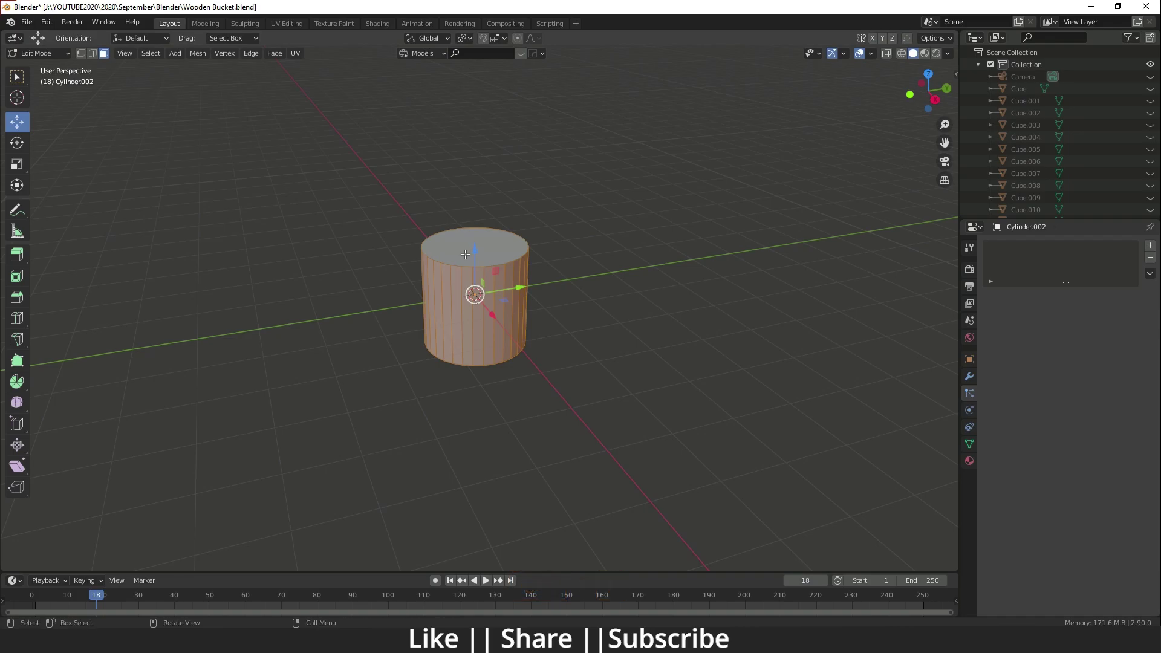
middle_click_drag(481, 267, 495, 325)
key("Delete")
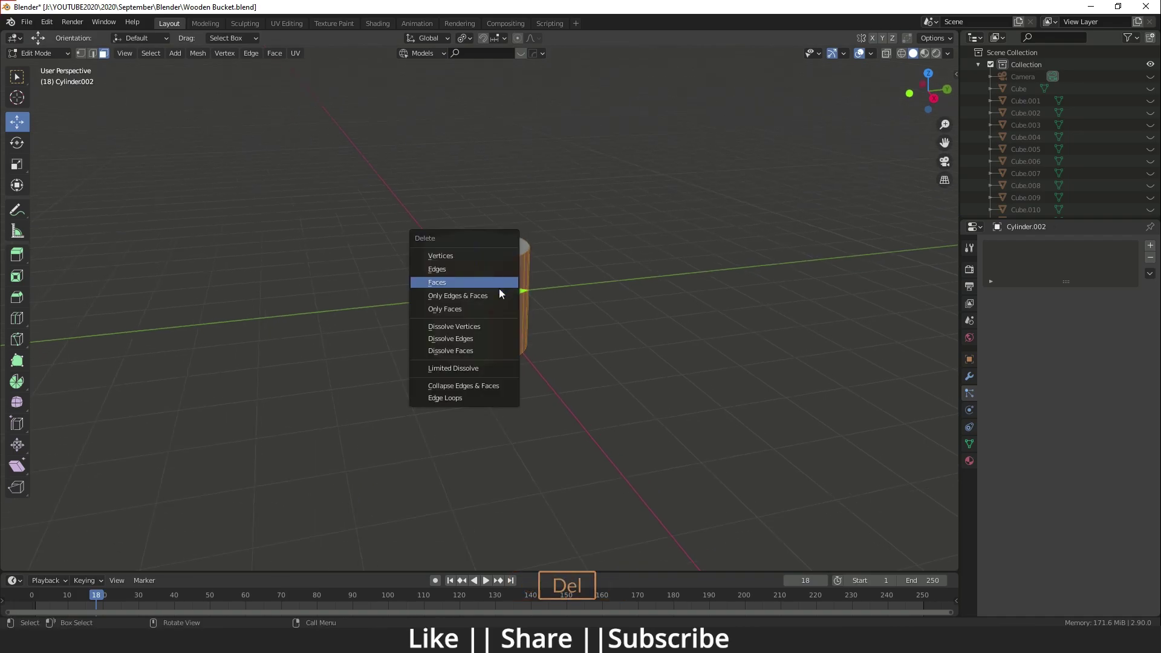
left_click(493, 282)
middle_click_drag(494, 282, 477, 244)
key("Tab")
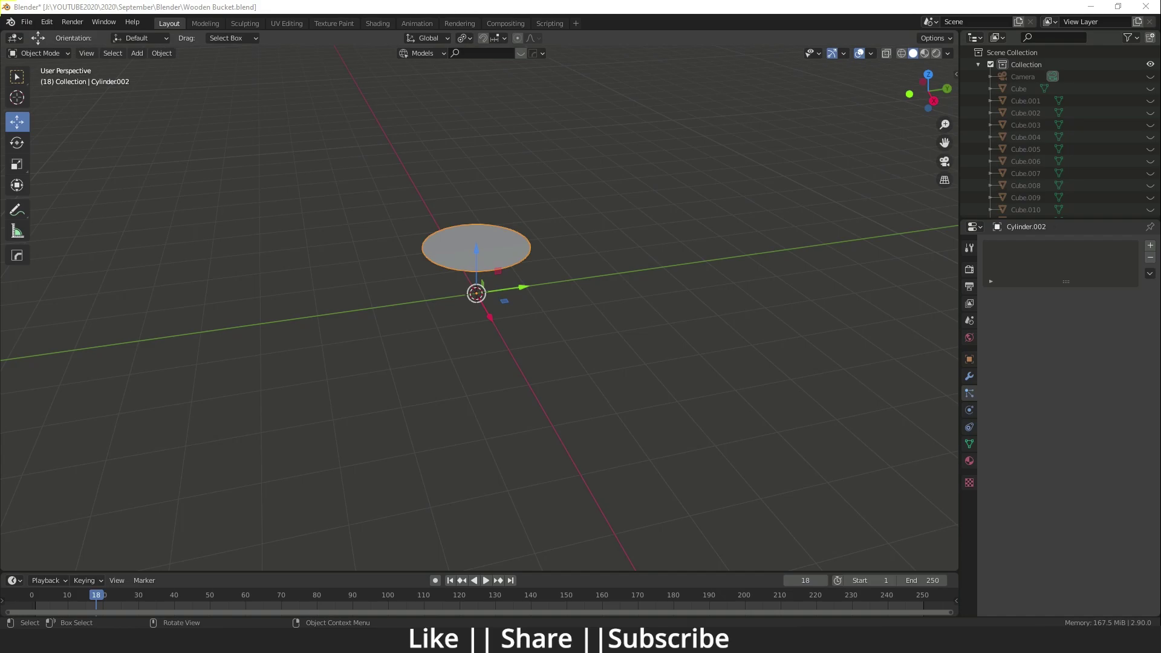
Set the disc's origin to its geometry
right_click(485, 253)
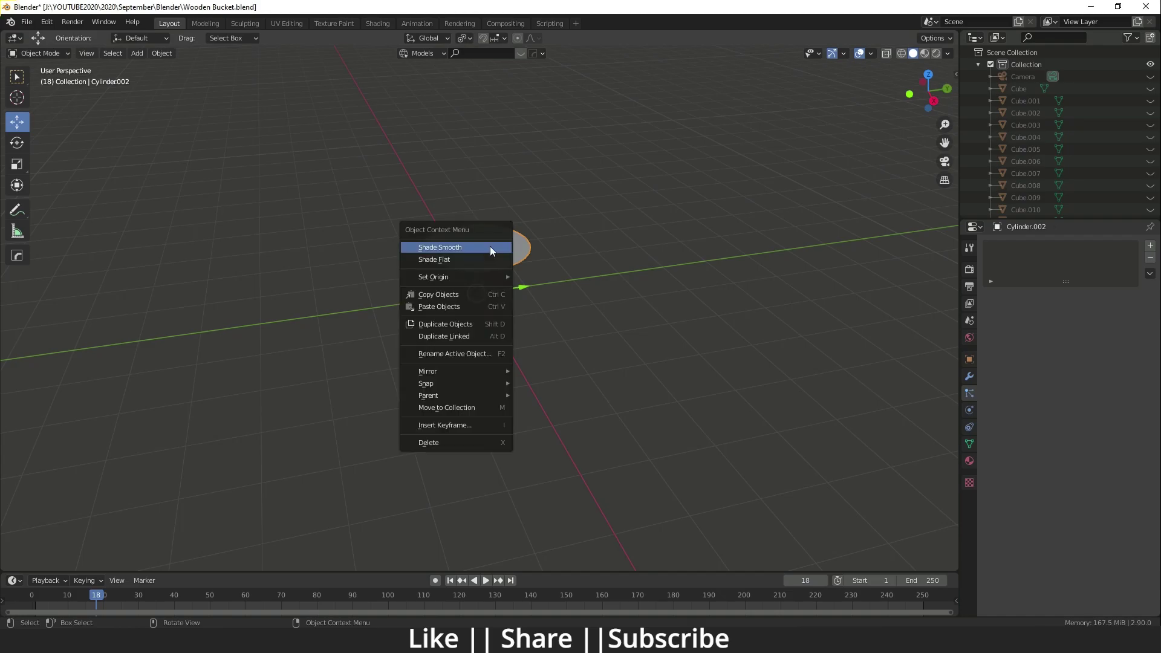
mouse_move(456, 280)
left_click(582, 289)
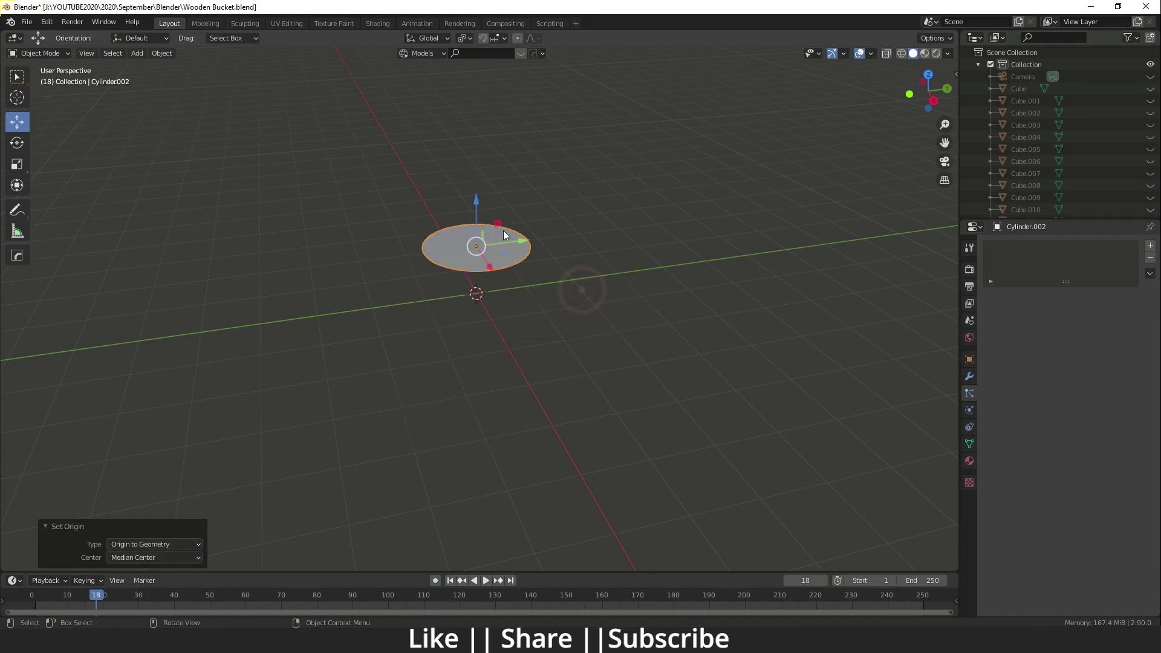
In vertex editing from the top view, start dividing the disc into planks by pairing opposite rim vertices at its left edge
middle_click_drag(497, 287, 450, 326, "shift")
key("Tab")
scroll(450, 327, "up", 5)
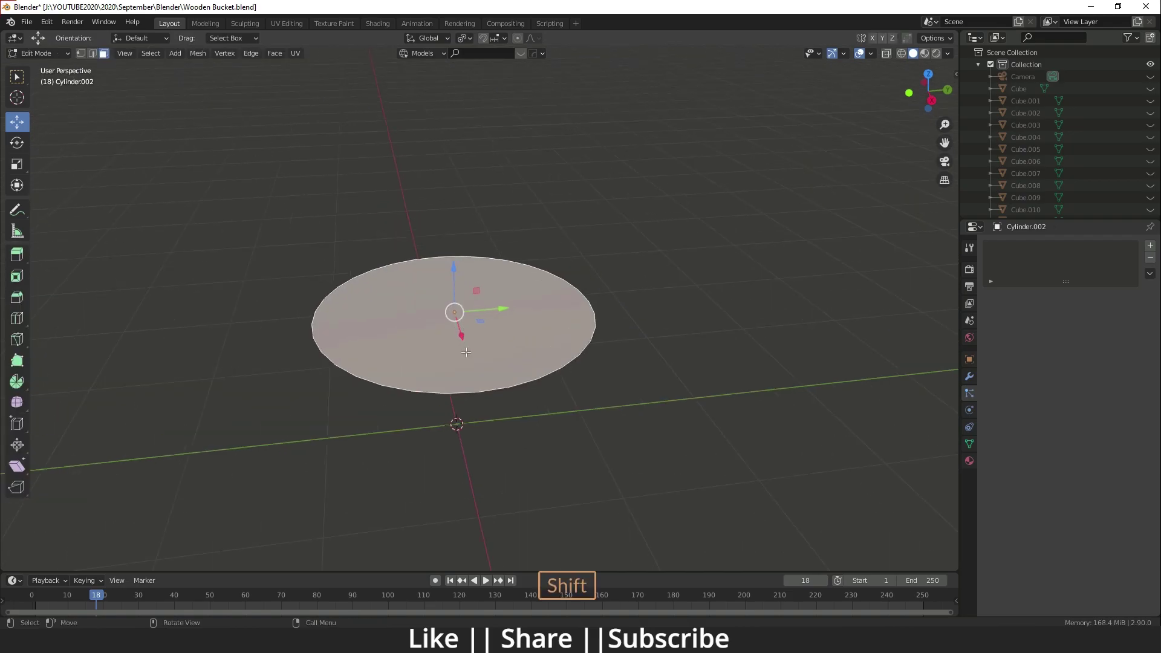
scroll(450, 327, "down", 2)
key("3")
key("1")
middle_click_drag(440, 316, 568, 190)
key("grave")
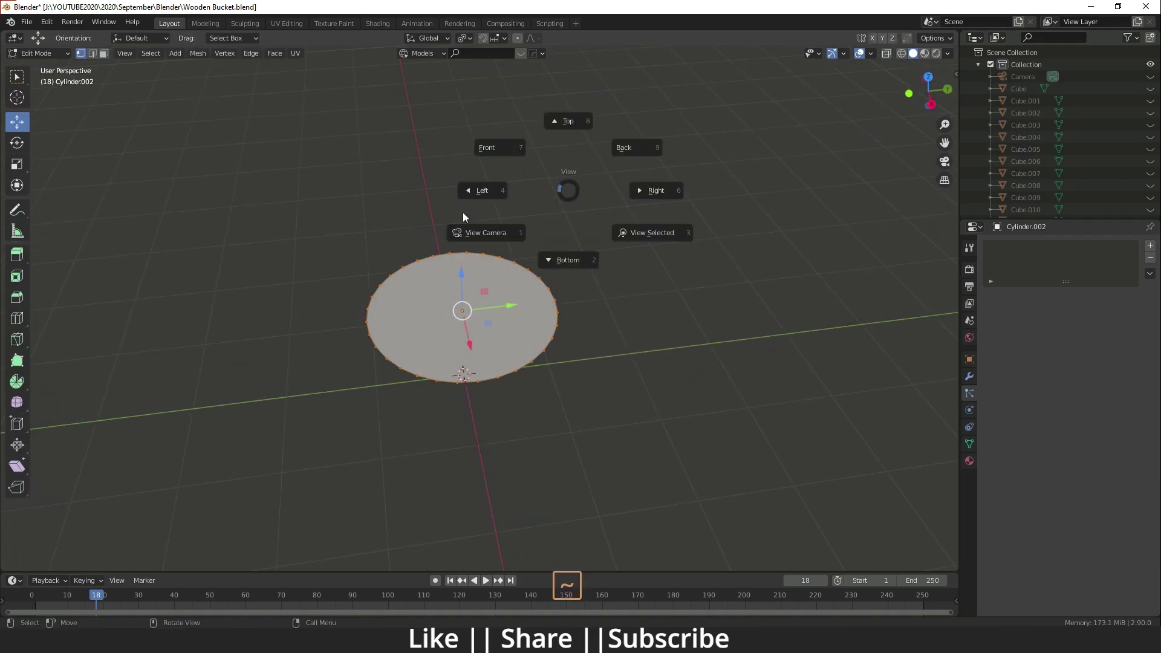
left_click(565, 124)
scroll(386, 302, "up", 1)
middle_click_drag(360, 314, 402, 256, "shift")
scroll(411, 254, "up", 3)
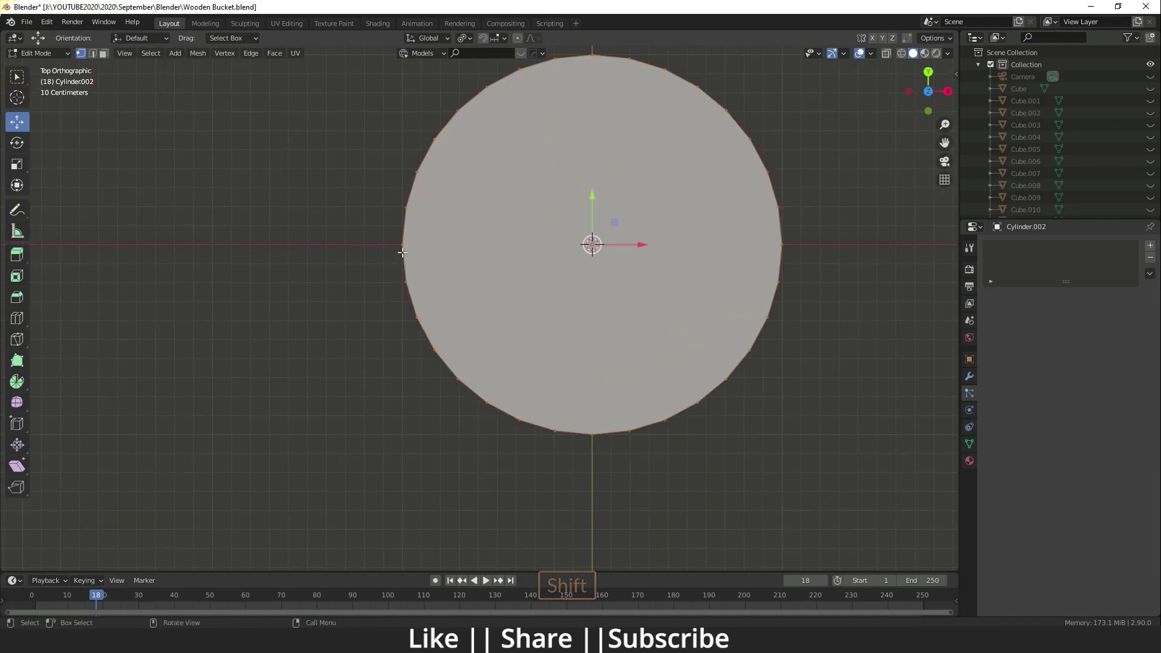
left_click(406, 206)
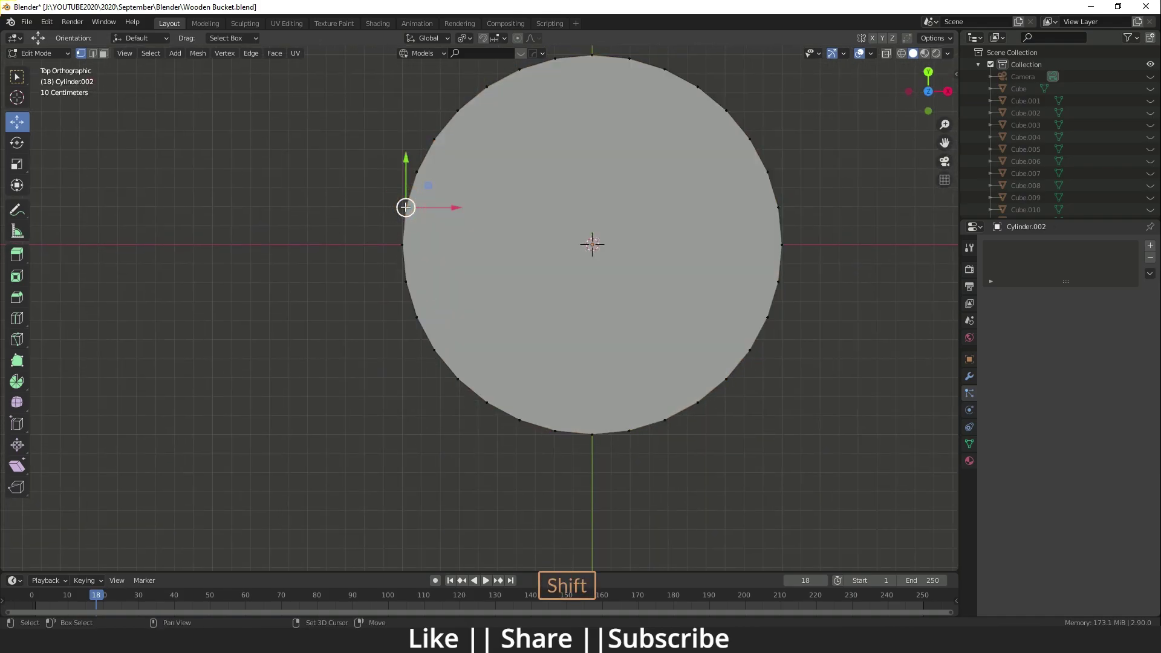
left_click(437, 349, "shift")
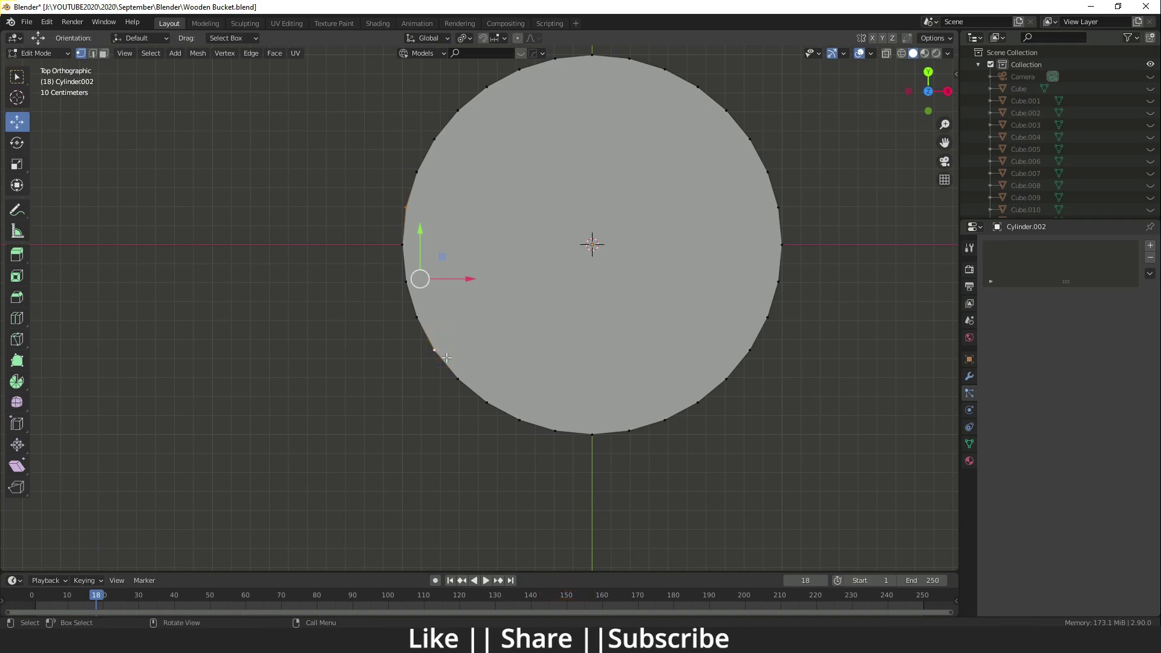
left_click(415, 173)
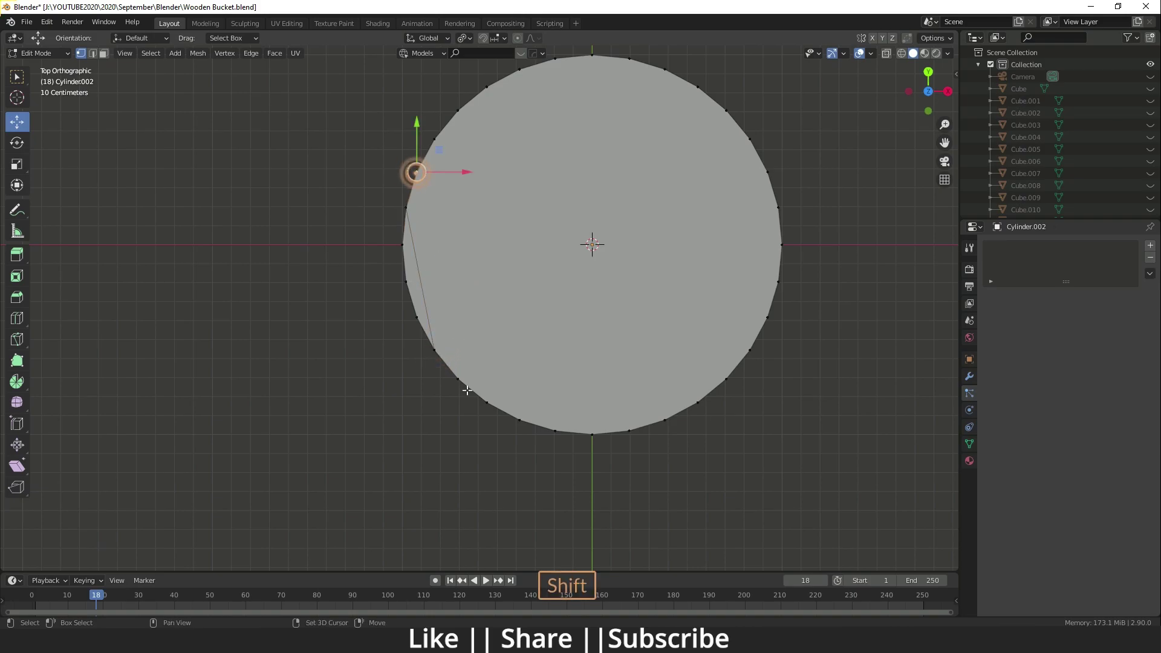
left_click(461, 378, "shift")
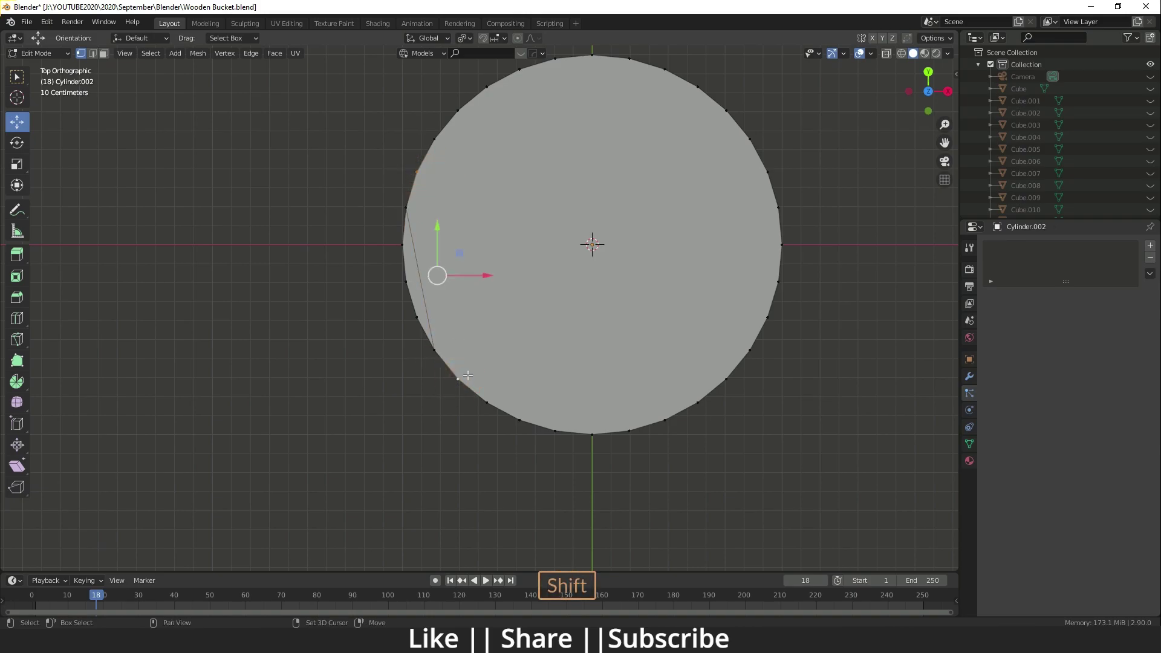
Connect the next two pairs of opposite rim vertices with parallel slanted edges across the disc's left half
left_click(435, 140)
left_click(487, 402, "shift")
key("j")
left_click(458, 110)
left_click(519, 419, "shift")
key("j")
Connect the remaining opposite rim vertices across the disc's middle and right half to complete the parallel plank divisions
left_click(487, 87)
left_click(555, 431, "shift")
left_click(697, 402, "shift")
key("j")
left_click(664, 69)
left_click(726, 378, "shift")
key("j")
left_click(698, 87)
left_click(749, 351, "shift")
key("j")
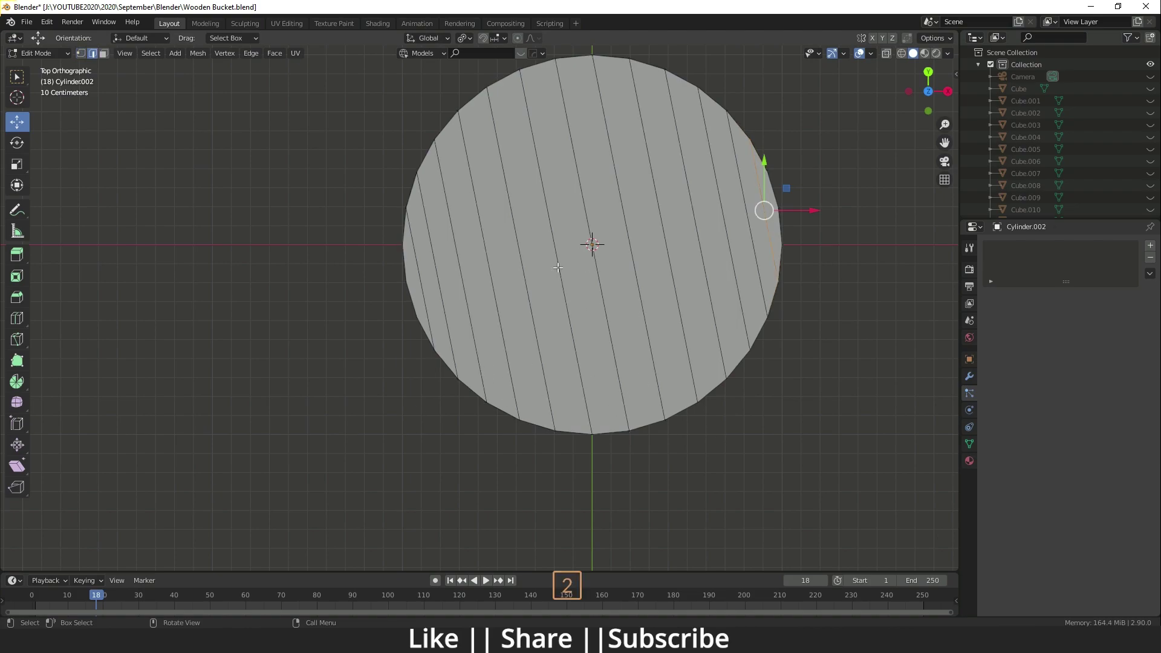
Bevel all the disc's dividing edges by about 0.0185 m with one segment to form narrow strips between the planks
key("a")
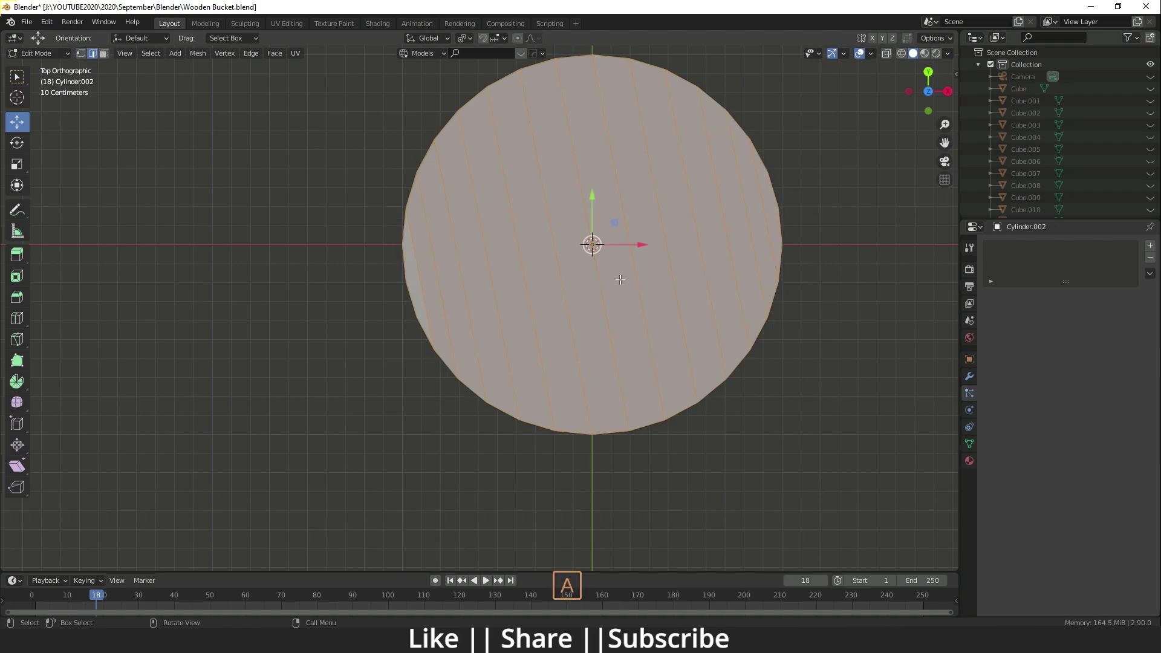
middle_click_drag(553, 253, 504, 275, "shift")
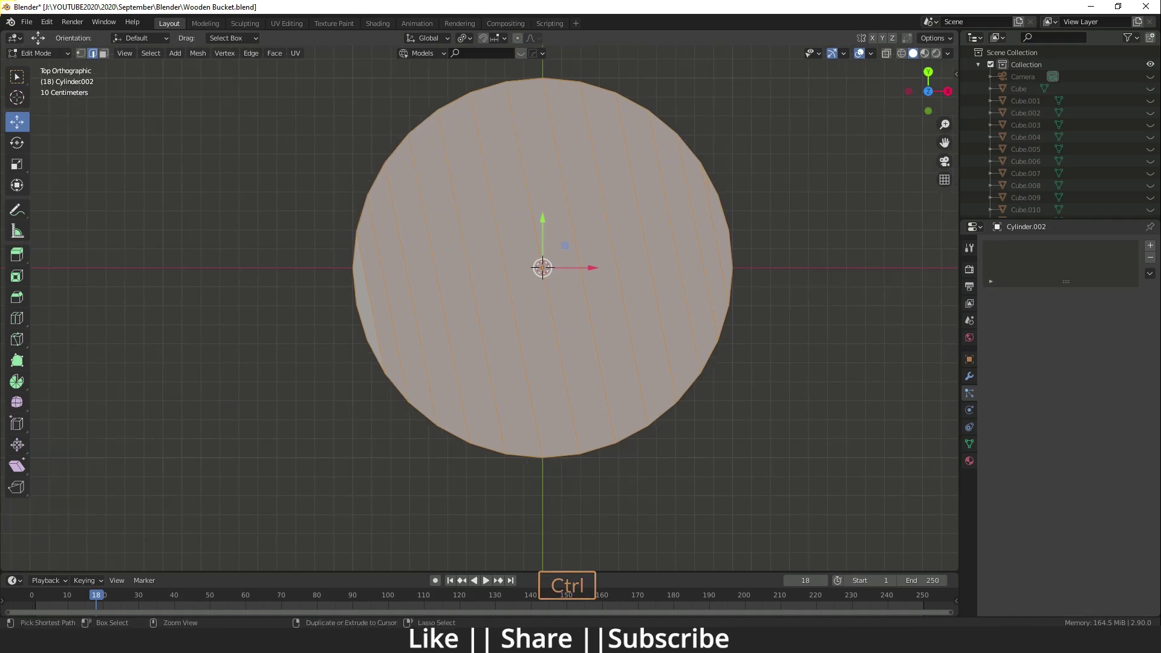
key("ctrl+b")
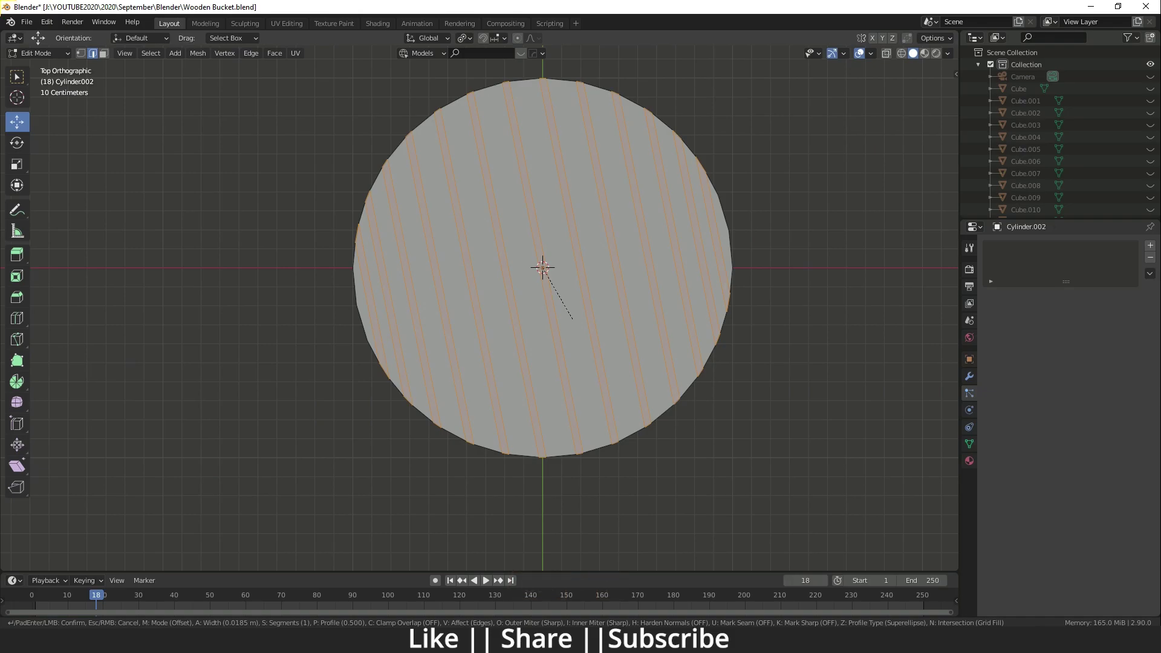
left_click(572, 319)
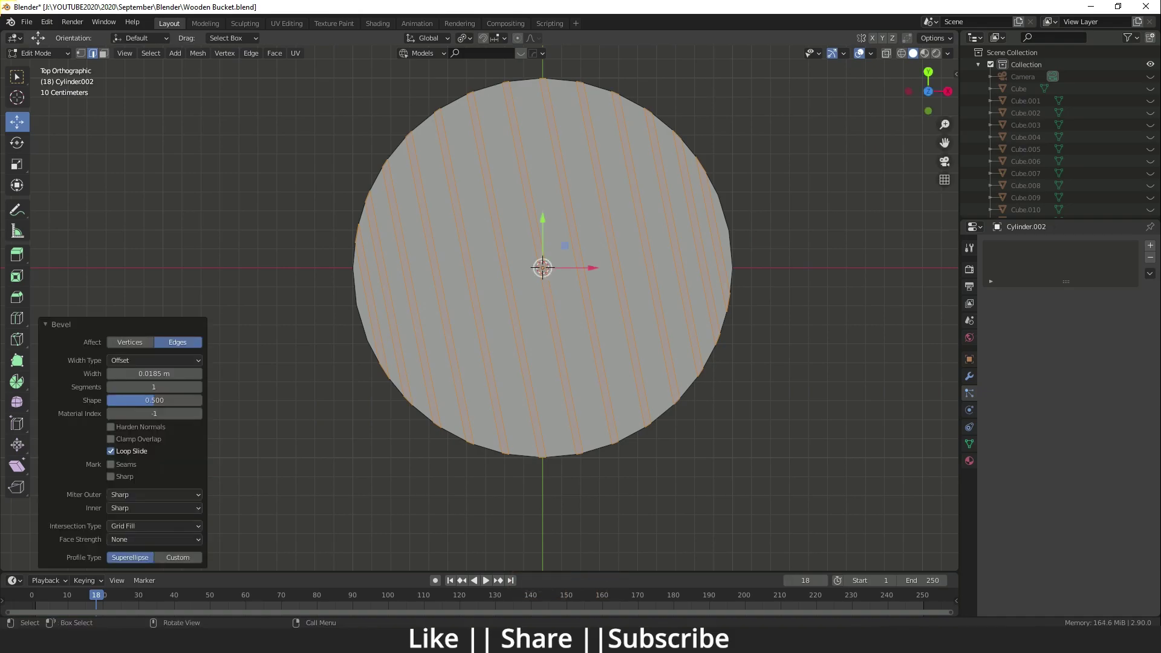
Delete the narrow strip faces between the planks to leave open gaps across the disc
key("3")
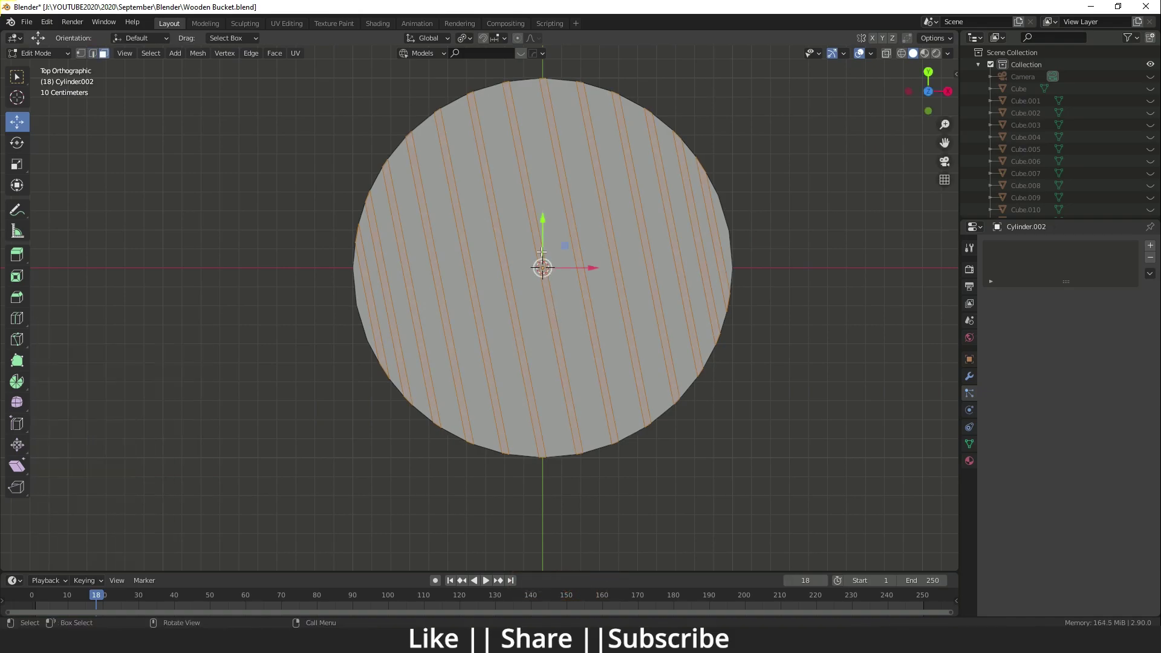
key("Delete")
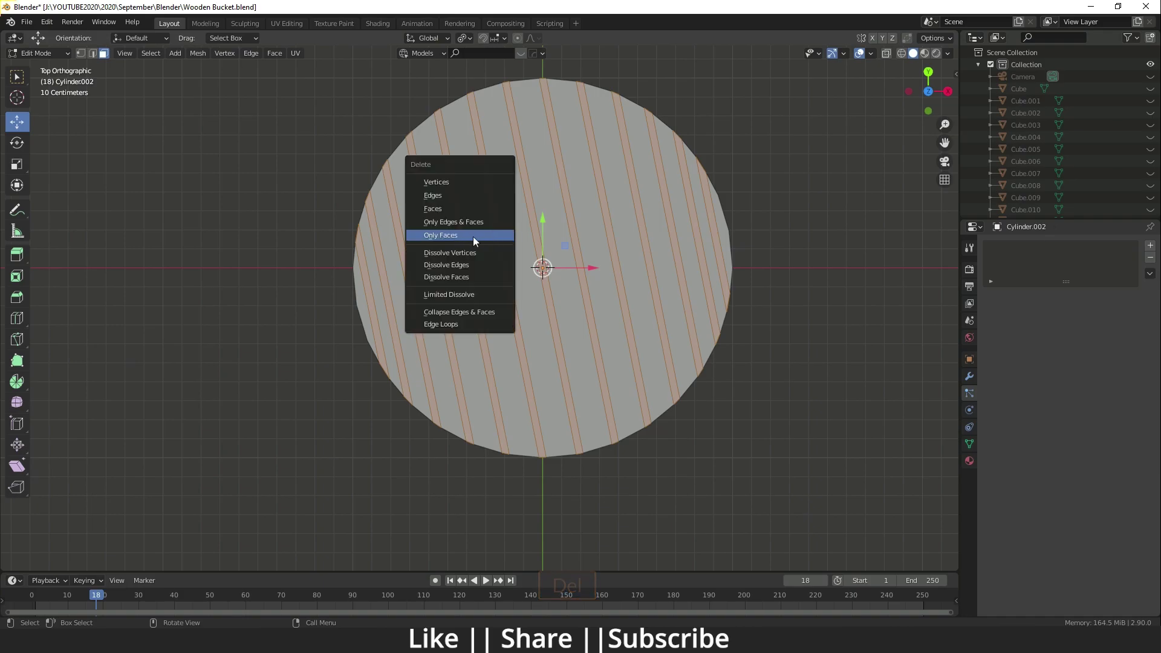
left_click(442, 205)
middle_click_drag(442, 205, 427, 241)
key("Tab")
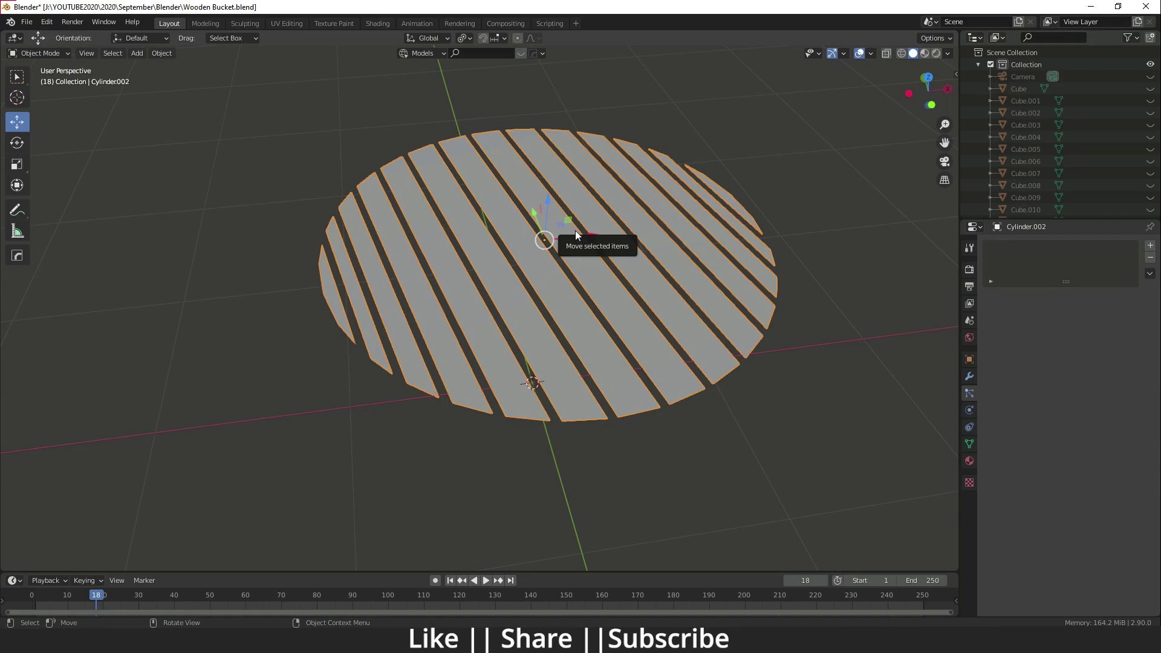
Extrude all the plank faces by about 0.066 m to give the disc thickness
key("Tab")
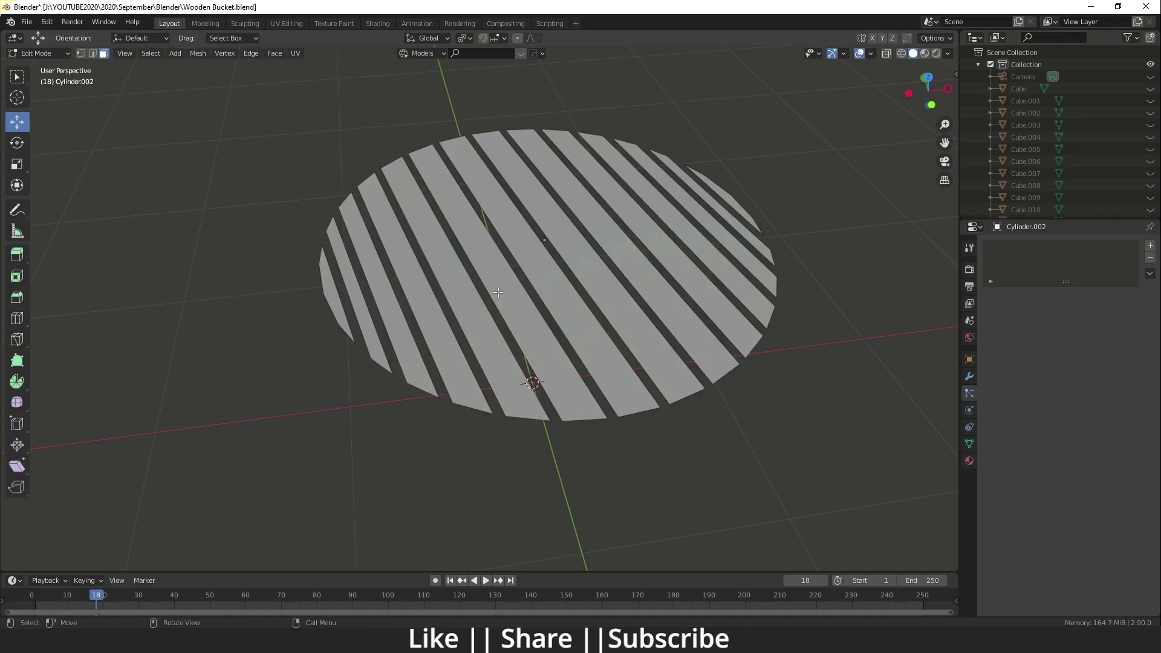
key("a")
key("e")
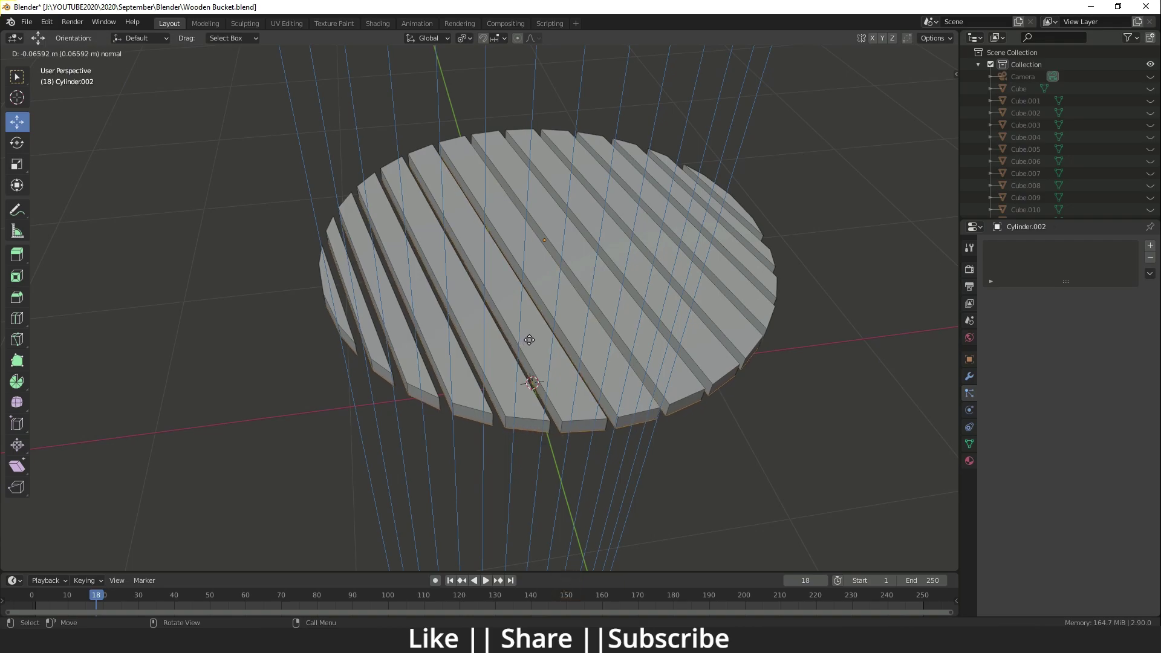
left_click(529, 340)
key("Tab")
Unhide all the bucket's staves and bands around the planked disc
middle_click_drag(590, 408, 561, 377)
key("alt+h")
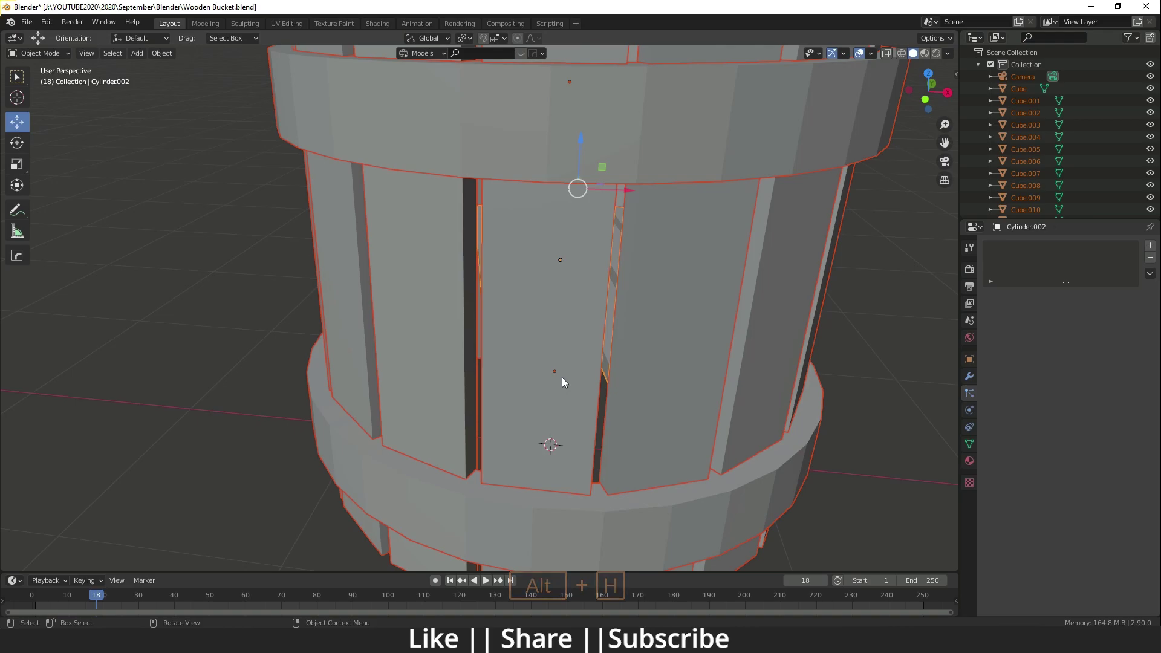
scroll(561, 378, "down", 6)
left_click(655, 386)
middle_click_drag(655, 387, 612, 306)
Move the planked disc down about 0.85 m along Z into the bucket's base and scale it to fit inside the staves
left_click(524, 339)
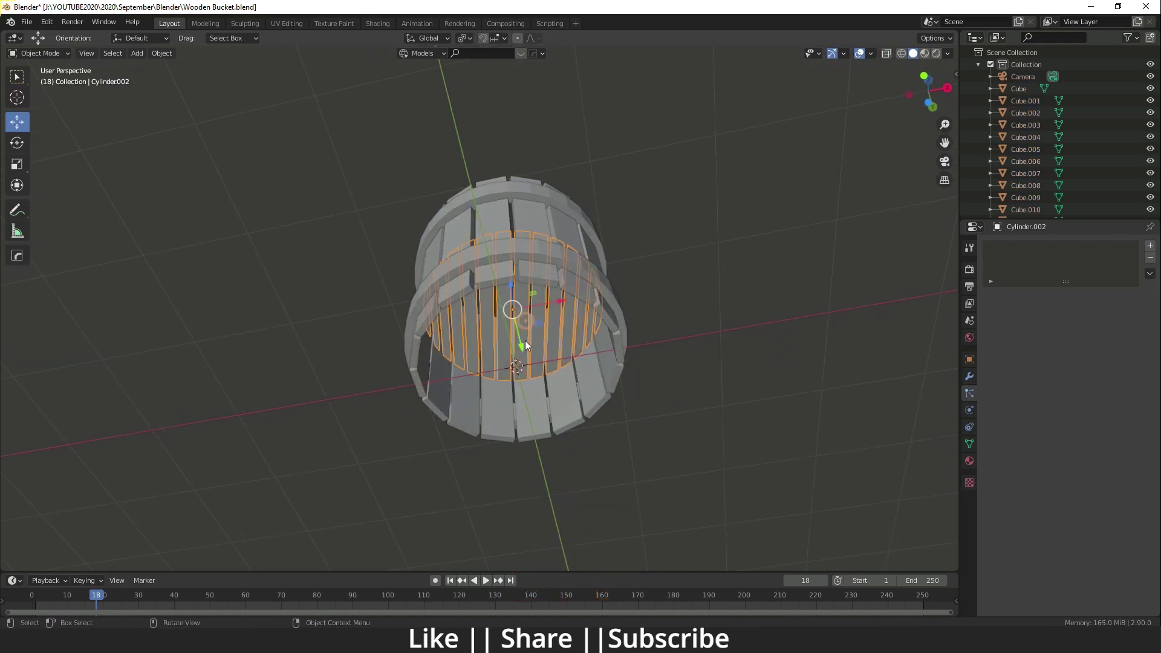
middle_click_drag(525, 340, 524, 351)
key("g")
key("z")
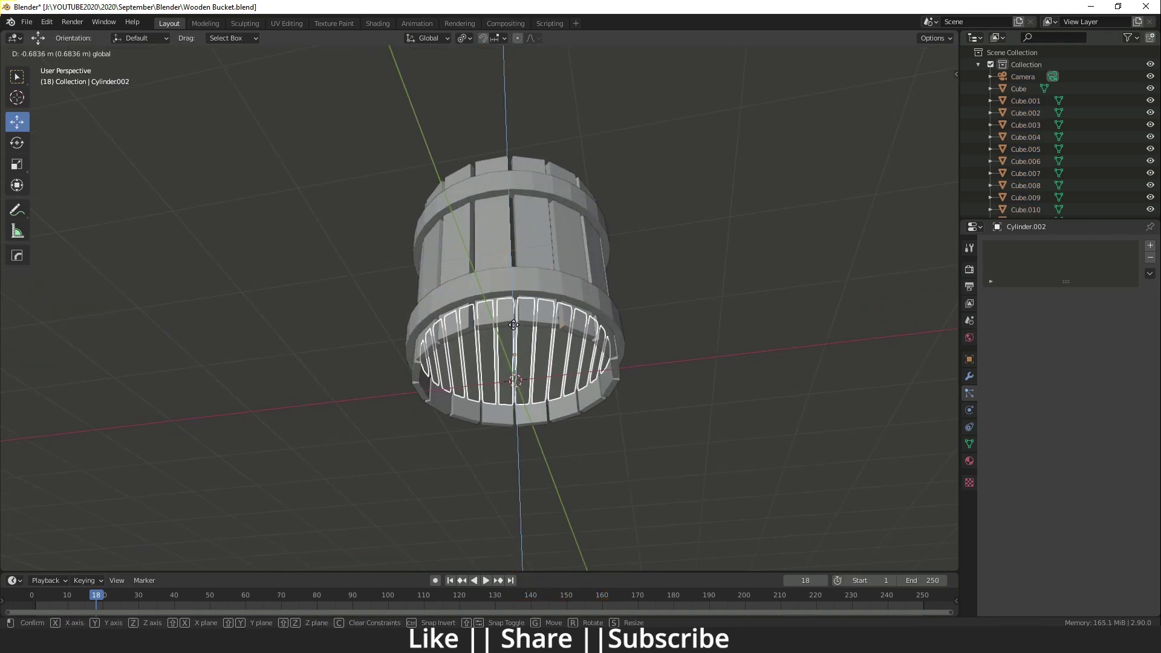
left_click(513, 338)
scroll(549, 370, "up", 3)
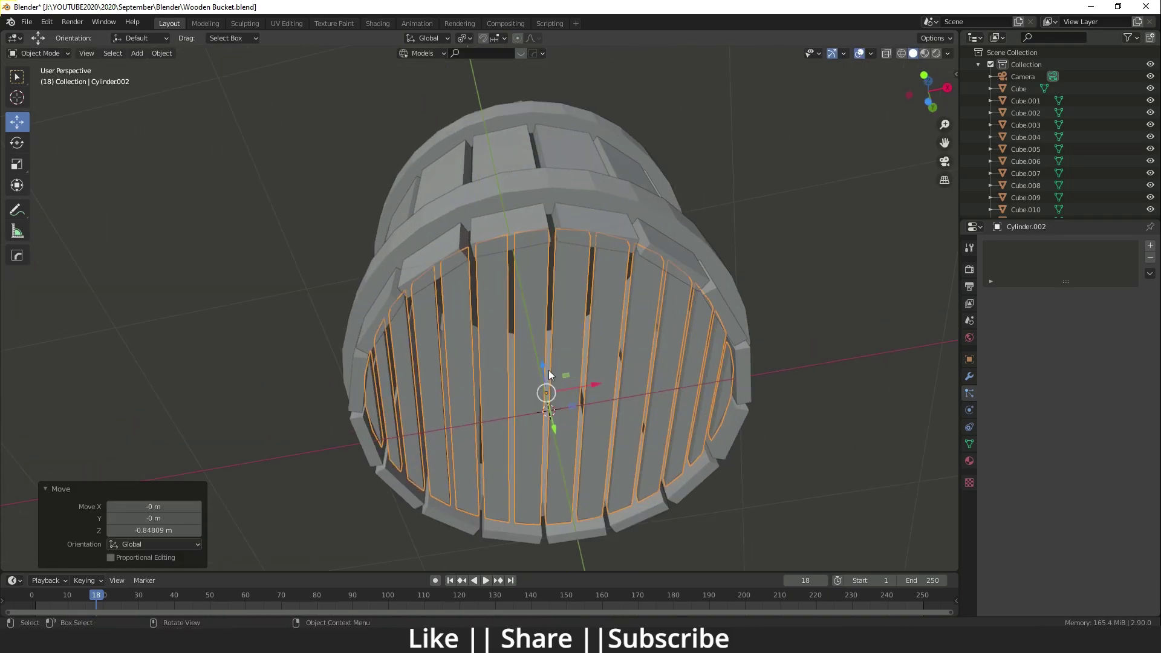
key("s")
left_click(555, 372)
scroll(778, 350, "down", 2)
left_click(778, 350)
Inspect the assembled bucket from below, from the side, from the front and over its open rim
middle_click_drag(778, 350, 435, 443)
middle_click_drag(363, 382, 517, 295)
scroll(518, 295, "down", 2)
middle_click_drag(540, 344, 495, 332, "shift")
scroll(481, 324, "up", 3)
key("grave")
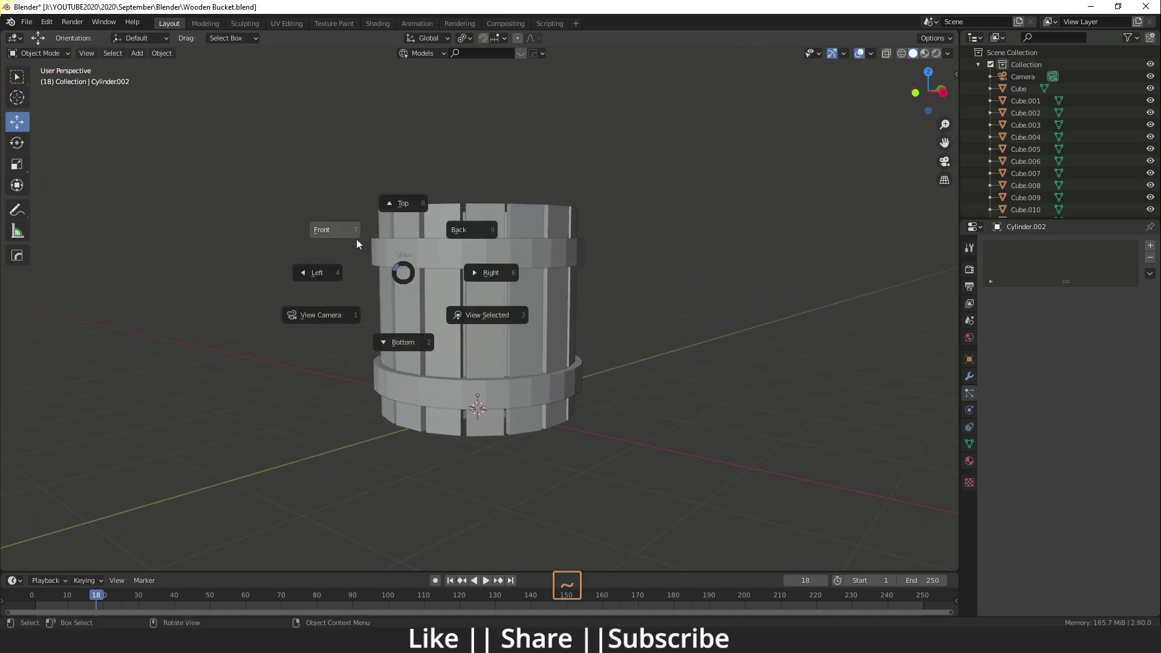
left_click(357, 241)
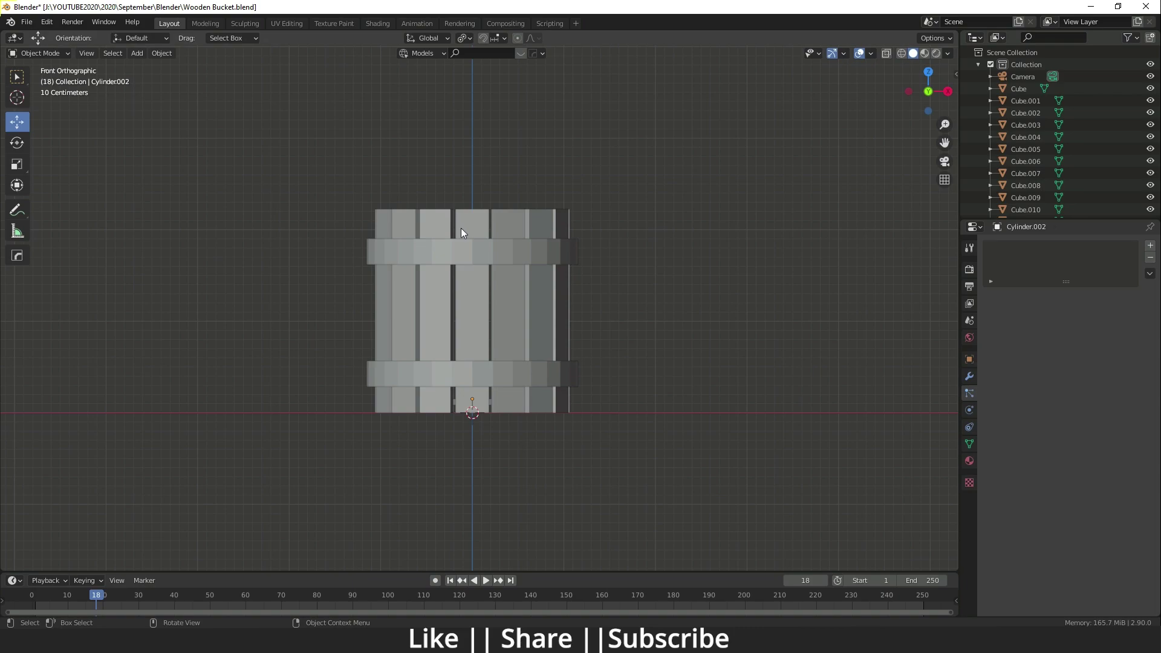
middle_click_drag(627, 111, 449, 307)
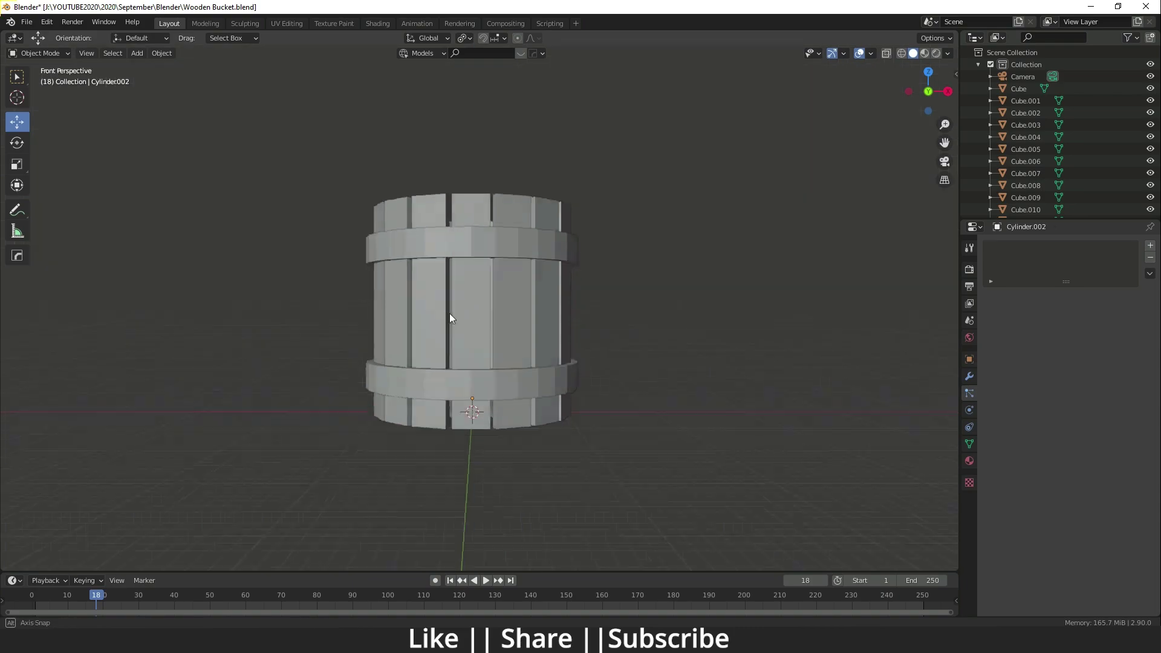
left_click(449, 307)
scroll(449, 307, "up", 3)
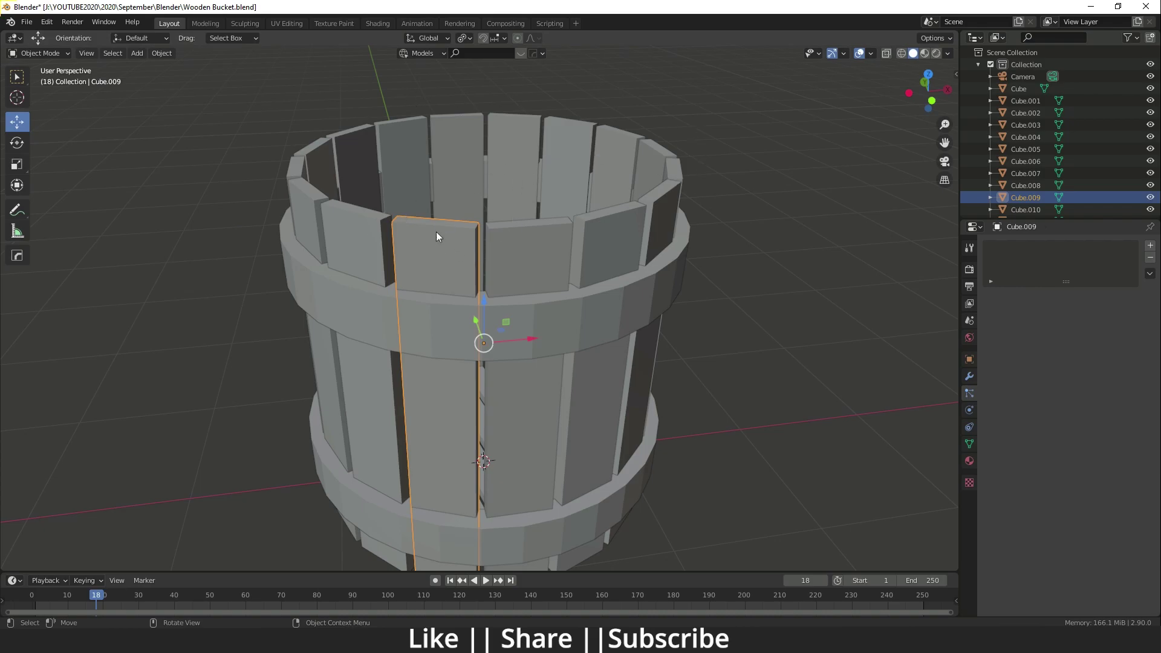
scroll(445, 231, "down", 2)
Edit all the staves together and add a single centred vertical loop cut to each of the front staves
key("a")
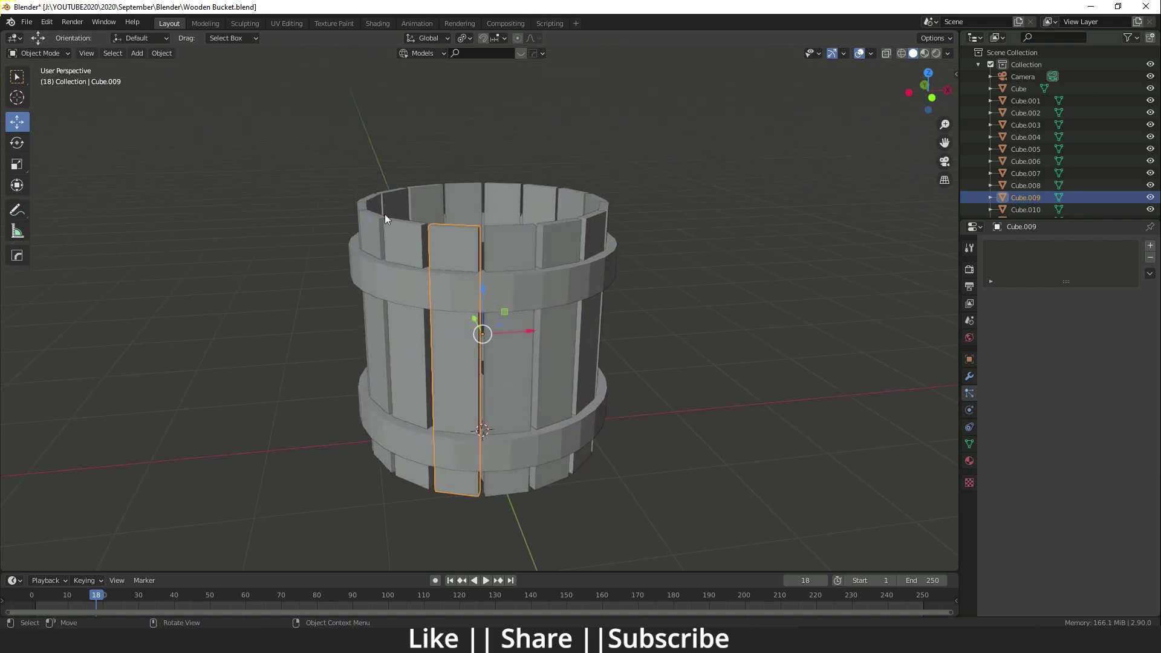
middle_click_drag(385, 214, 593, 326)
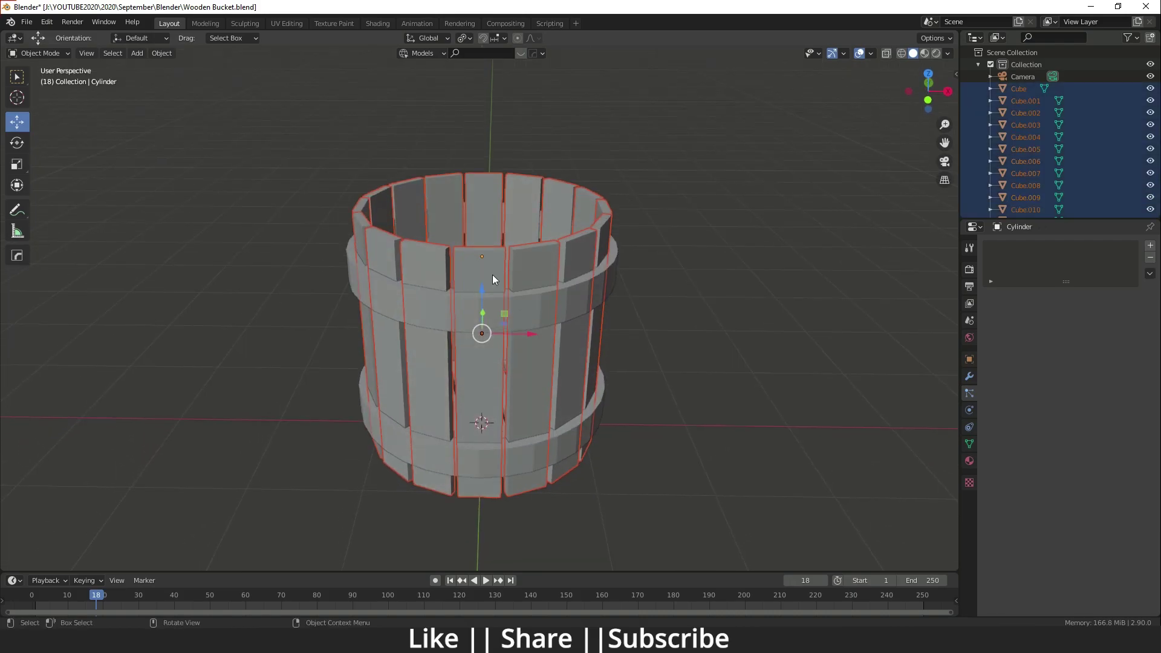
key("Tab")
key("ctrl+r")
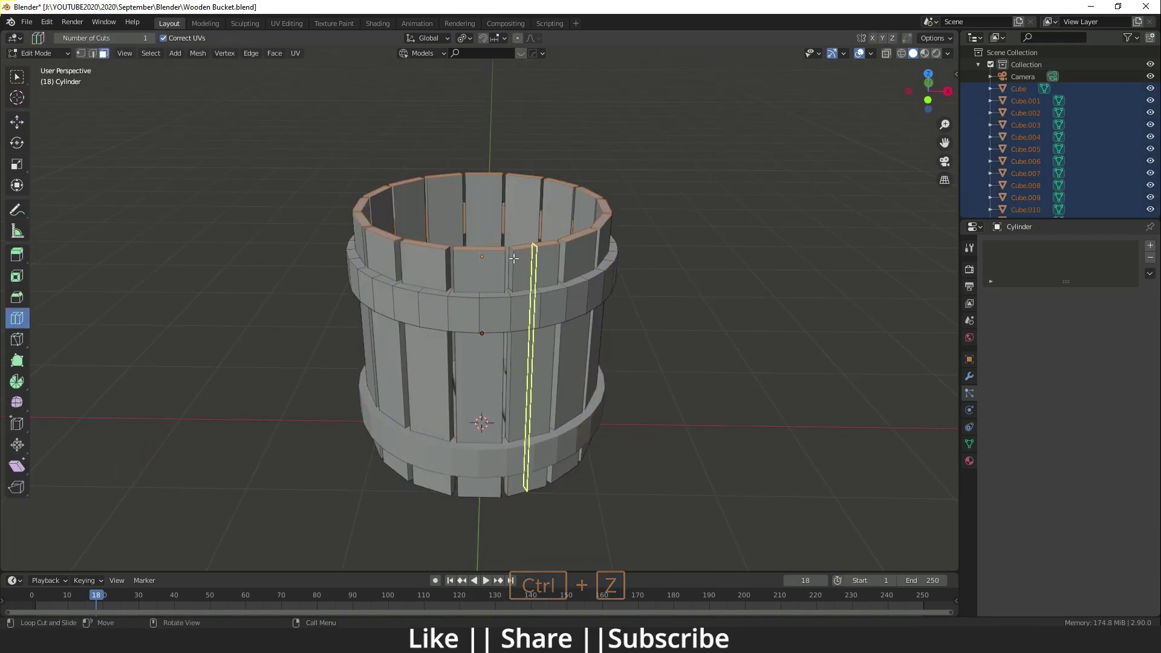
left_click(481, 257)
left_click(538, 250)
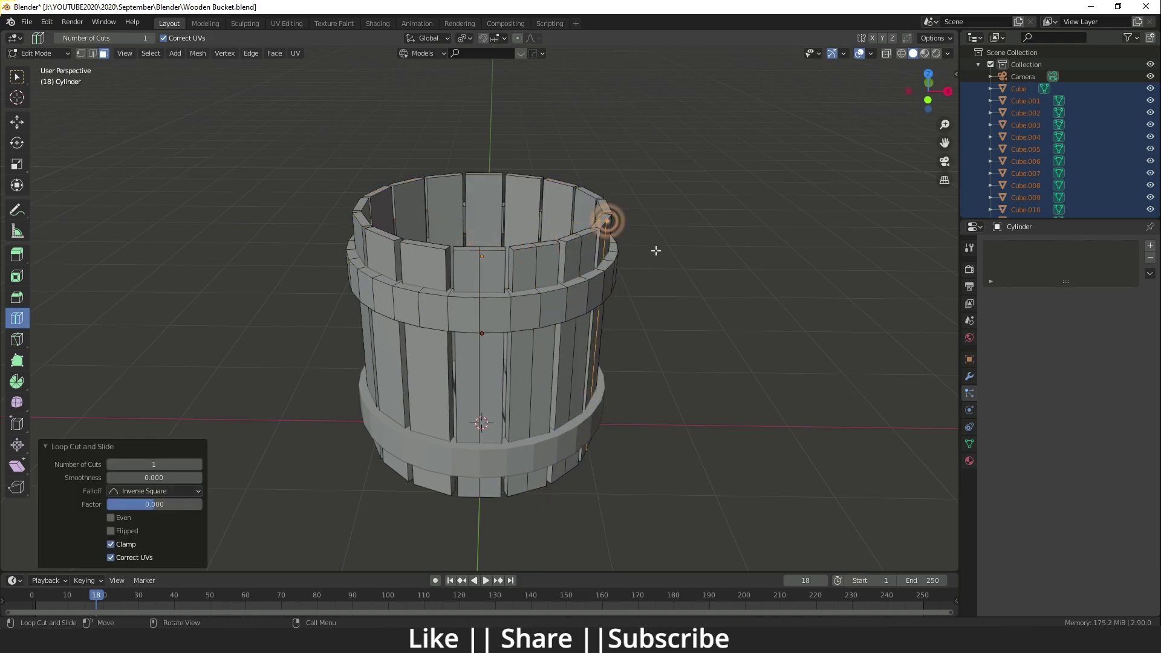
Add single vertical loop cuts to the remaining staves around the rest of the bucket
middle_click_drag(655, 252, 587, 297)
left_click(595, 192)
left_click(389, 169)
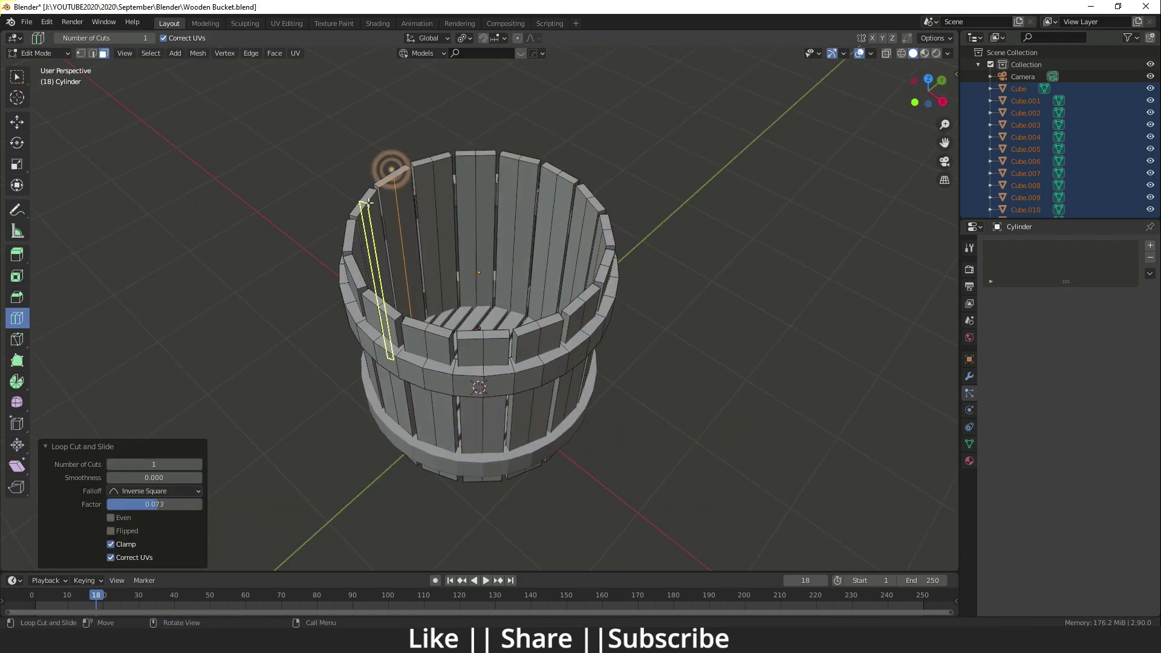
left_click(363, 203)
left_click(348, 238)
In vertex editing, lower one top corner of a front stave by about 0.084 m along Z to give it a slanted top
left_click(17, 122)
scroll(351, 266, "up", 2)
middle_click_drag(433, 332, 422, 222)
key("1")
left_click(423, 223, "shift")
left_click(428, 218, "shift")
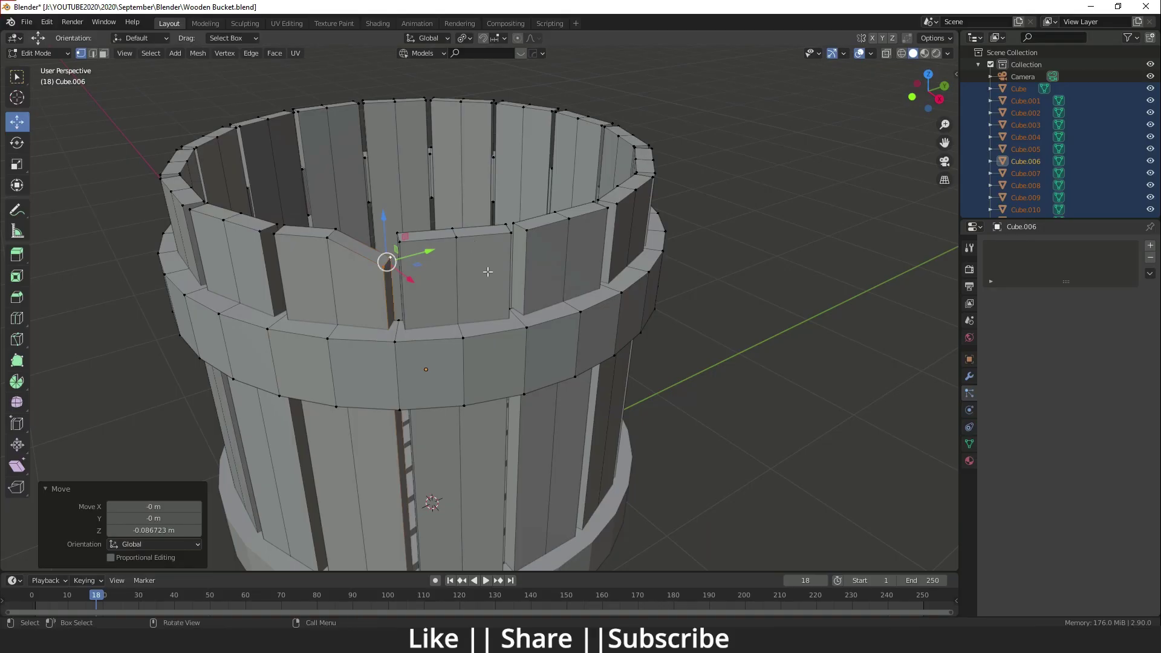
middle_click_drag(496, 242, 384, 266, "shift")
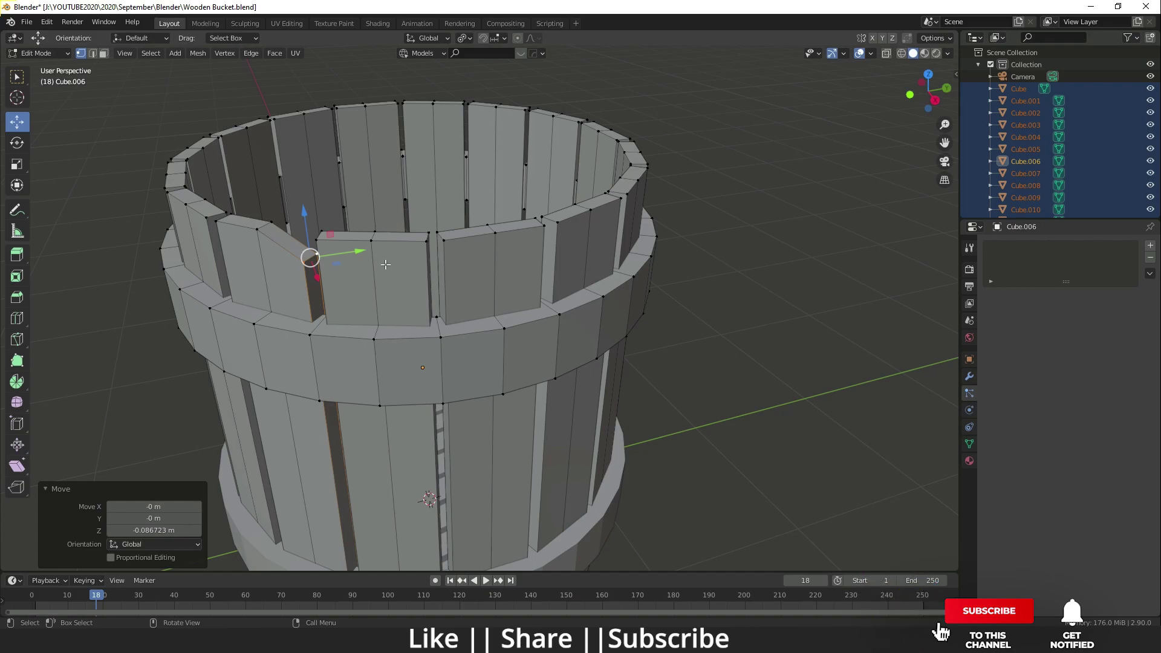
key("ctrl+z")
mouse_move(386, 264)
middle_mouse_down()
mouse_move(404, 271)
mouse_move(393, 266)
middle_mouse_up()
left_click_drag(388, 203, 388, 228)
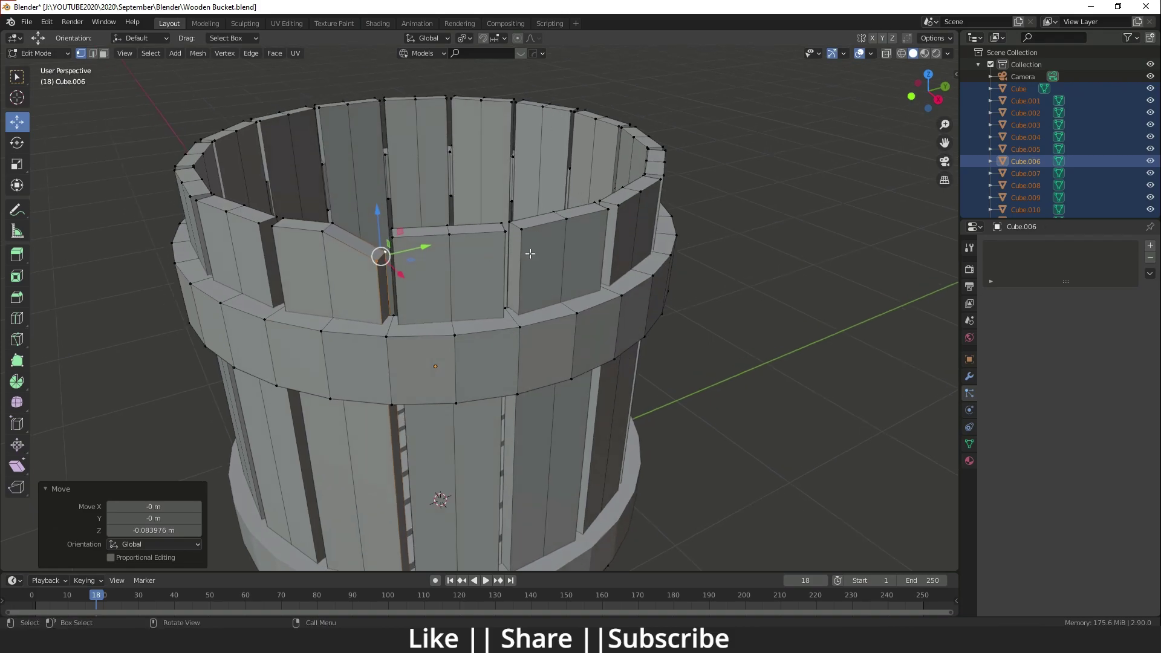
Lower the top corner vertices of the neighbouring staves along Z to start an uneven rim
scroll(492, 240, "up", 1)
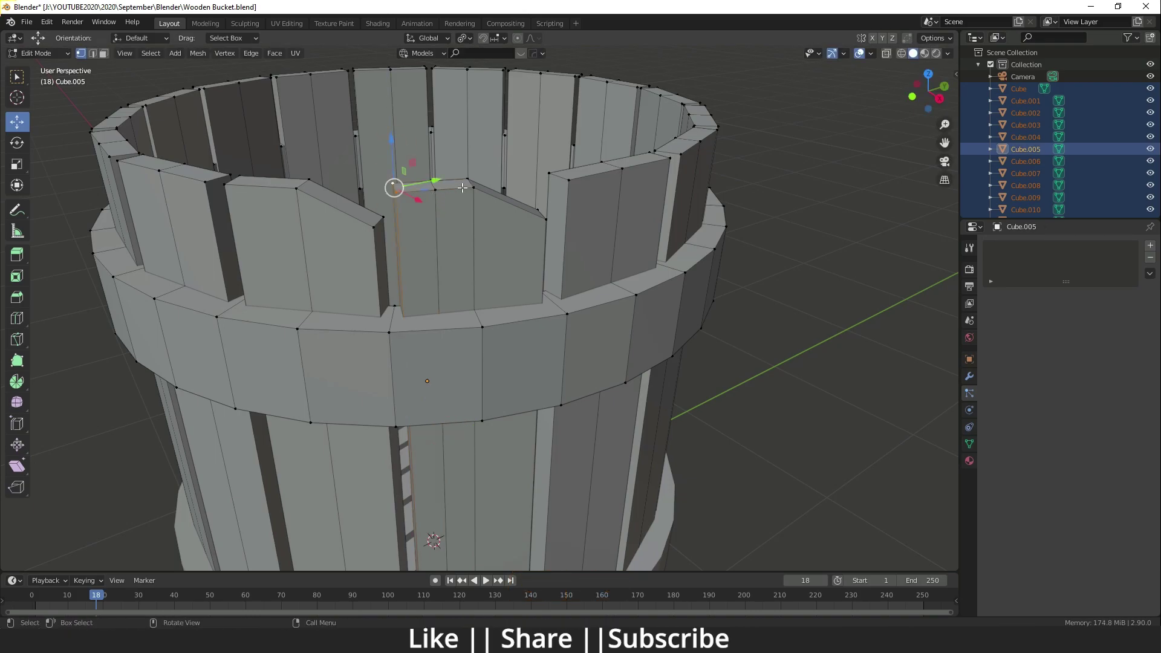
left_click_drag(392, 142, 393, 163)
scroll(423, 212, "down", 2)
middle_click_drag(423, 212, 375, 205)
left_click(368, 192)
left_click_drag(368, 158, 368, 169)
Raise one top point of the following stave slightly and lower another rim point to vary the stave heights
left_click(467, 196)
left_click_drag(469, 163, 469, 153)
middle_click_drag(469, 181, 477, 212)
left_click(478, 212)
left_click_drag(422, 217, 423, 223)
middle_click_drag(422, 223, 346, 211)
Lower one top corner of the next stave by about 0.074 m and adjust its middle top point slightly
left_click(528, 181)
left_click_drag(530, 142, 530, 161)
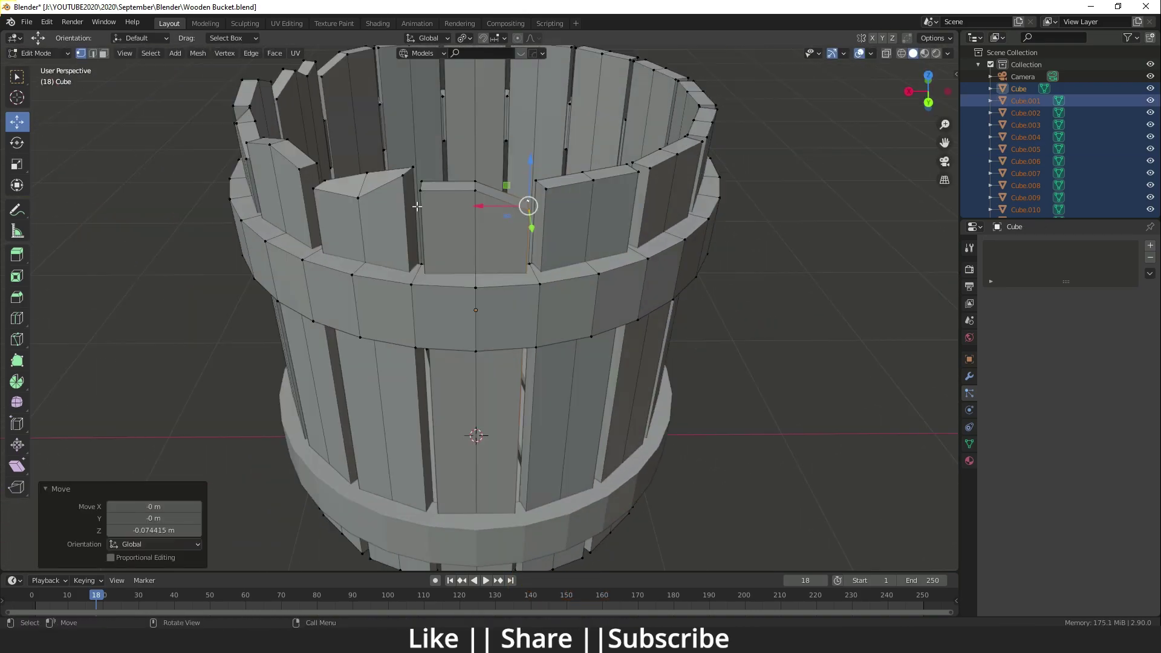
left_click_drag(469, 141, 469, 144)
middle_click_drag(469, 144, 423, 148)
Continue around the rim, shifting the top points of the next two staves vertically for irregular ends
left_click(531, 221)
left_click_drag(531, 180, 531, 189)
middle_click_drag(568, 224, 531, 236, "shift")
scroll(532, 236, "down", 2)
left_click(557, 254)
left_click_drag(574, 285, 577, 263)
middle_click_drag(576, 264, 557, 274)
Lower a top vertex of the following stave along Z to slant its upper end
key("KP_1")
left_click(508, 197)
left_click_drag(507, 169, 508, 185)
middle_click_drag(507, 199, 536, 256)
Select the next stave's top points and lower them along Z to roughen its upper end
left_click(536, 256)
left_click(441, 246, "shift")
middle_click_drag(441, 246, 393, 248)
left_click(448, 261)
left_click_drag(448, 221, 448, 237)
middle_click_drag(448, 237, 387, 242)
Lower both outer top corners of the next staves so their ends form uneven peaks
left_click(423, 254)
left_click(490, 252, "shift")
left_click_drag(490, 241, 489, 263)
left_click(418, 261)
left_click(422, 253, "shift")
left_click_drag(421, 224, 422, 244)
middle_click_drag(421, 245, 376, 245)
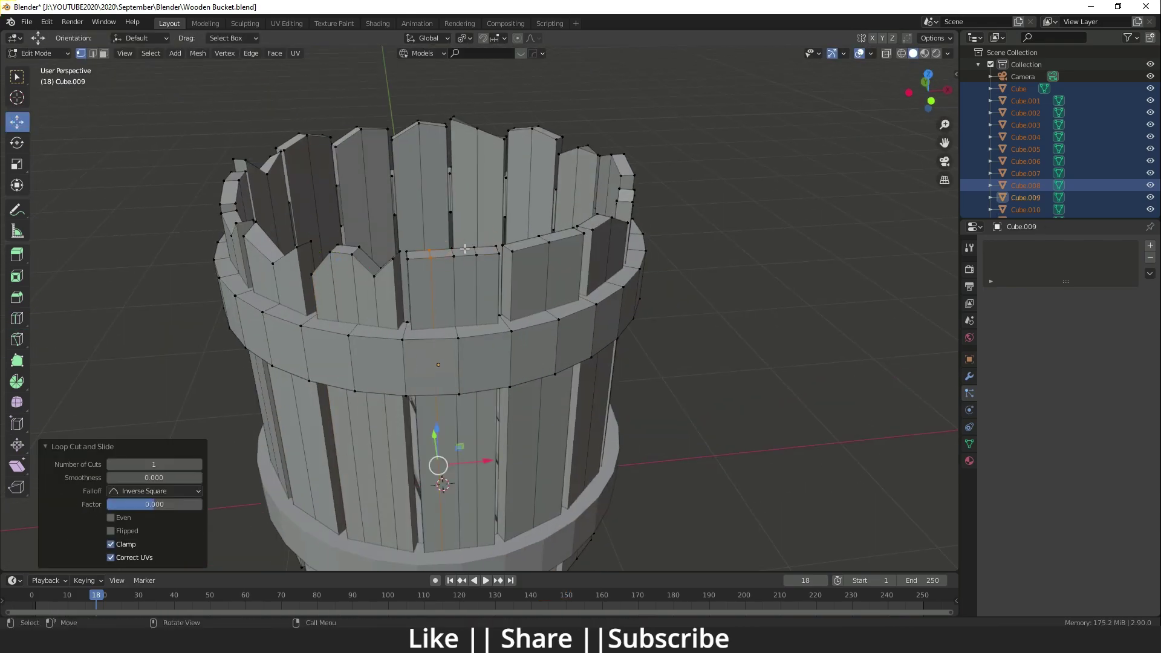
Add another vertical loop cut to a remaining flat-topped stave, lower its top points, and finish editing the staves
left_click_drag(415, 248, 415, 251, "shift")
middle_click_drag(414, 251, 459, 251)
left_click(17, 318)
left_click(461, 267)
left_click(17, 122)
left_click_drag(461, 242, 461, 253)
key("Tab")
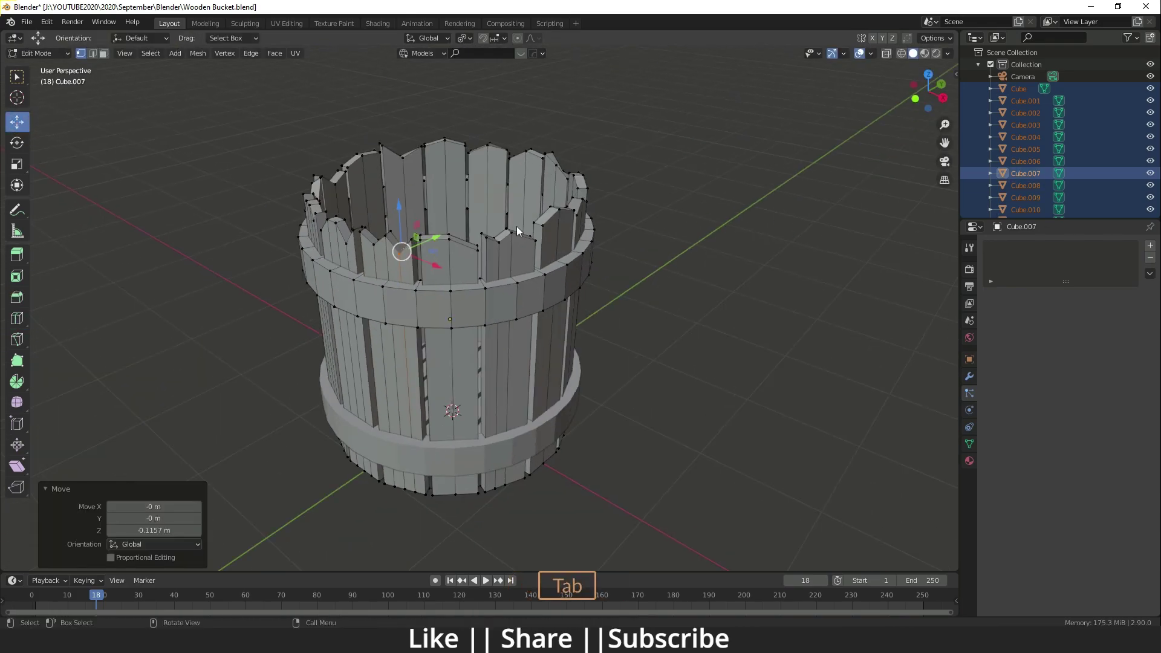
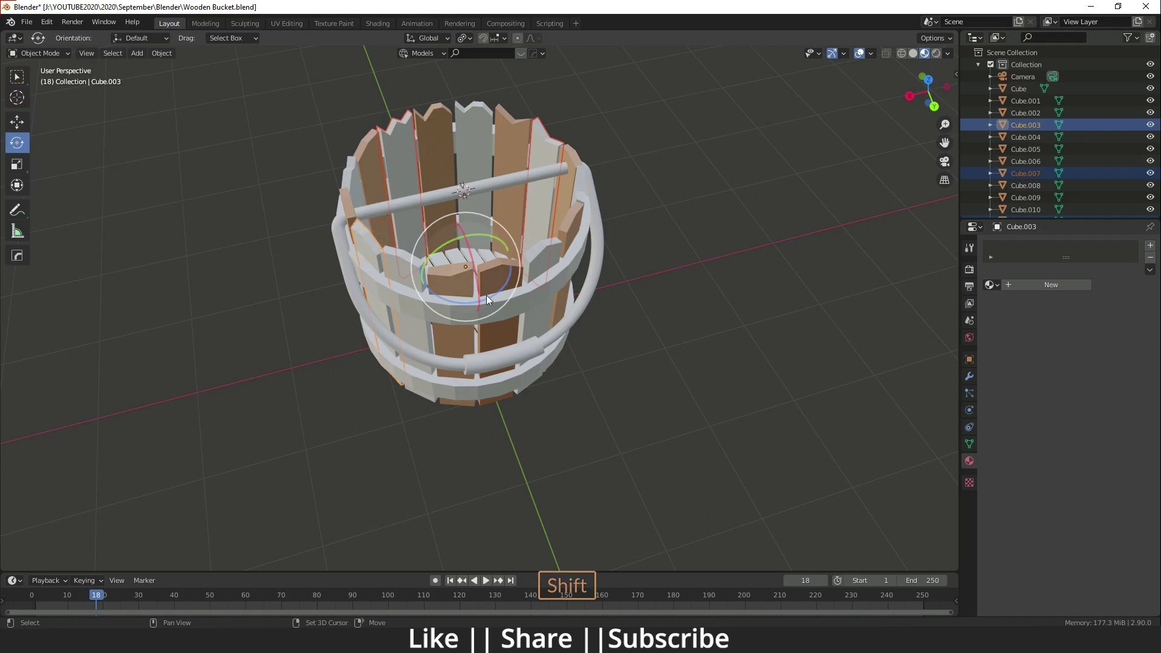
Link the Wood_B material from the coloured front stave to the selected bare staves
left_click(492, 269, "shift")
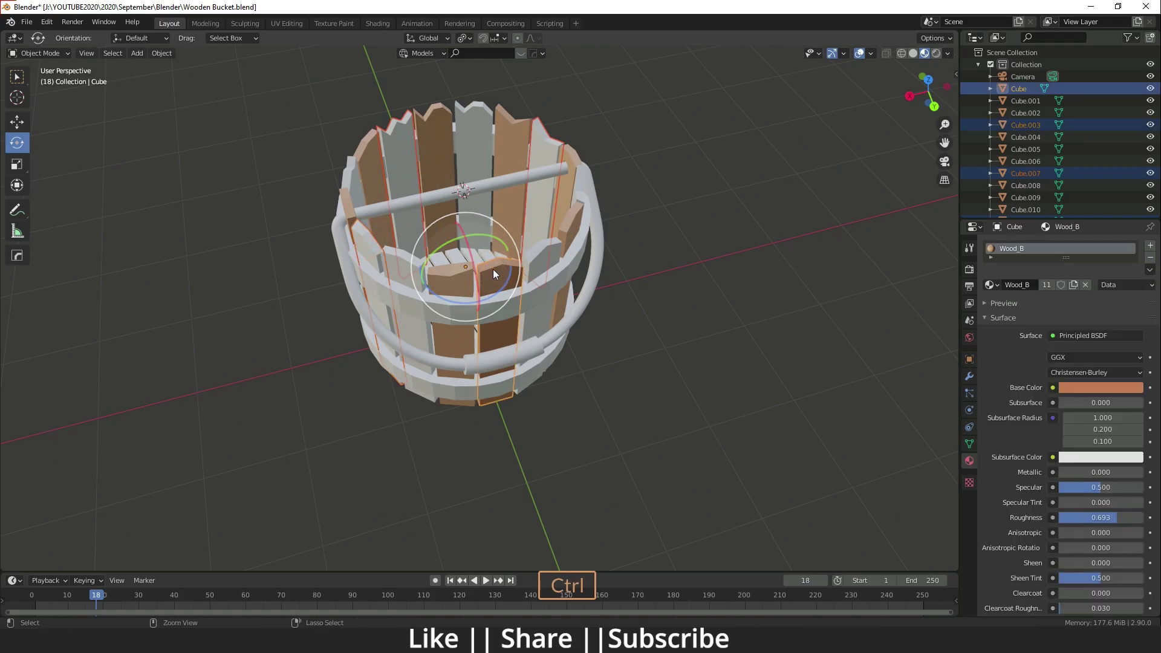
key("ctrl+l")
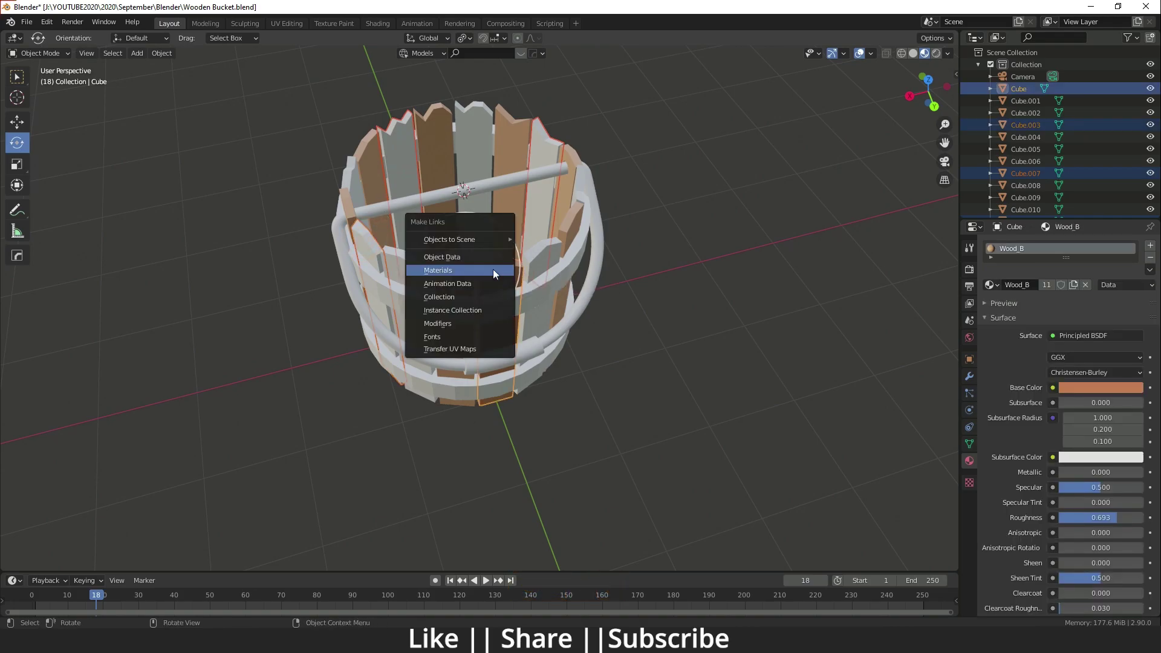
left_click(438, 270)
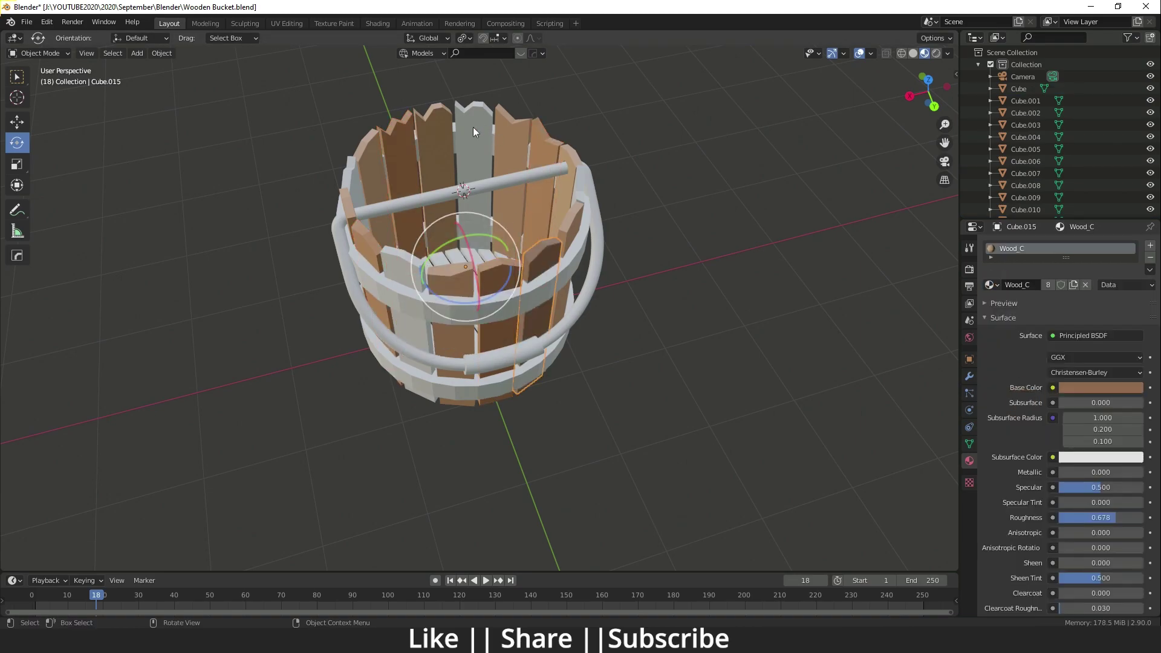
Assign an existing wood material to the bare rear stave and link Wood_A from a coloured stave to the last bare front stave
left_click(463, 263)
left_click(990, 284)
left_click(1018, 351)
left_click(570, 162, "shift")
left_click(582, 172, "shift")
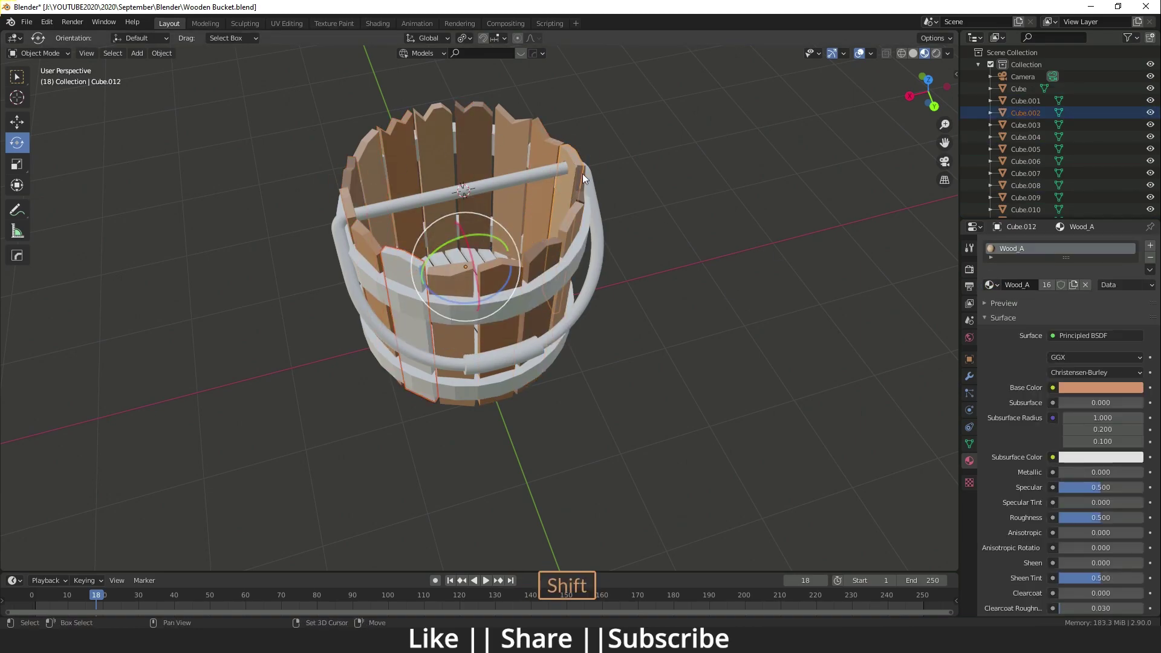
key("ctrl+l")
left_click(583, 173)
Select a front stave and examine the rendered bucket and the stave's Wood_A shader nodes in the Shading workspace
middle_click_drag(608, 273, 531, 244)
middle_click_drag(608, 259, 527, 239)
left_click(416, 240)
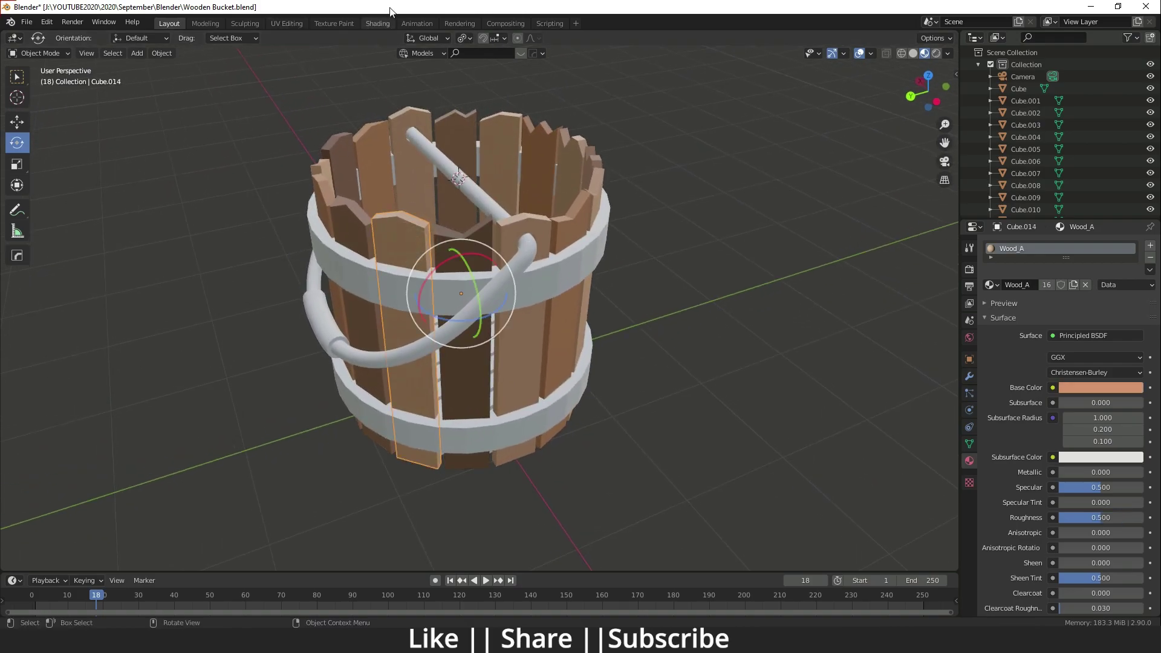
left_click(377, 23)
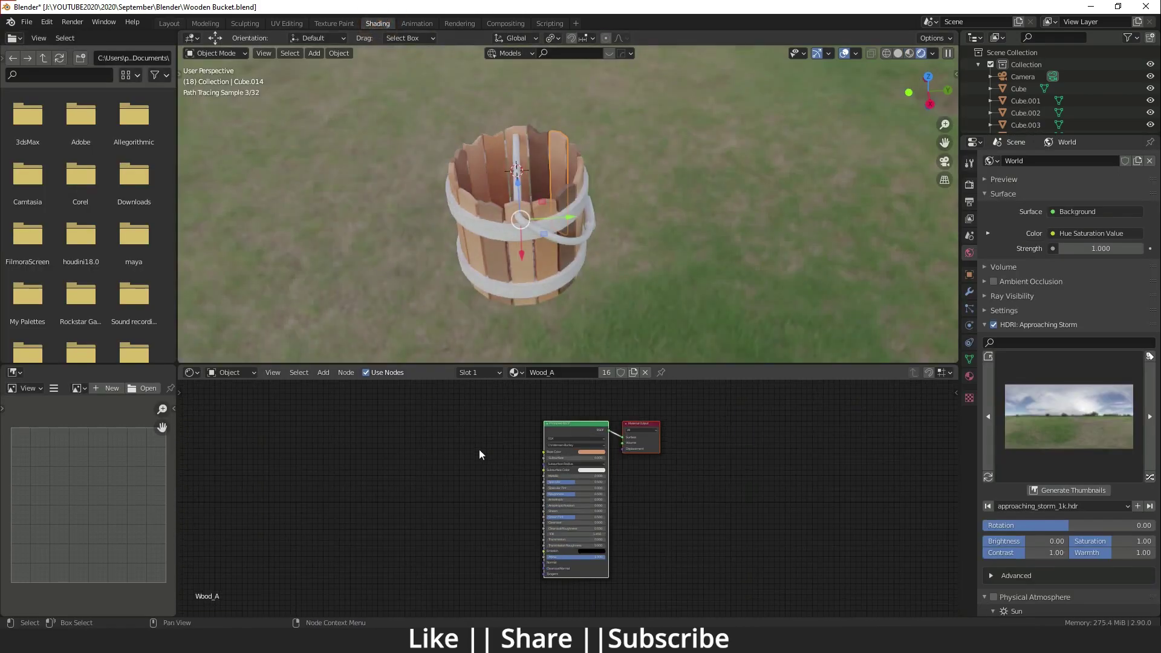
scroll(492, 452, "up", 3)
middle_click_drag(507, 456, 449, 504, "shift")
scroll(453, 499, "up", 5)
middle_click_drag(357, 411, 432, 549, "shift")
scroll(415, 554, "down", 2)
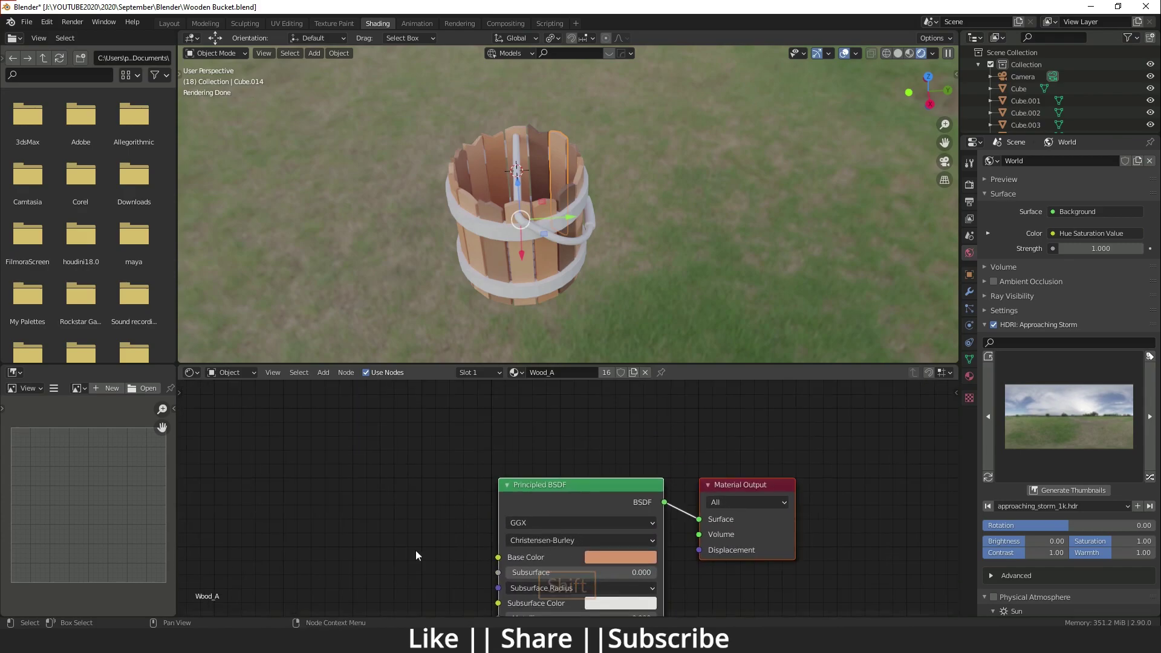
middle_click_drag(415, 591, 409, 519, "shift")
scroll(433, 521, "down", 1)
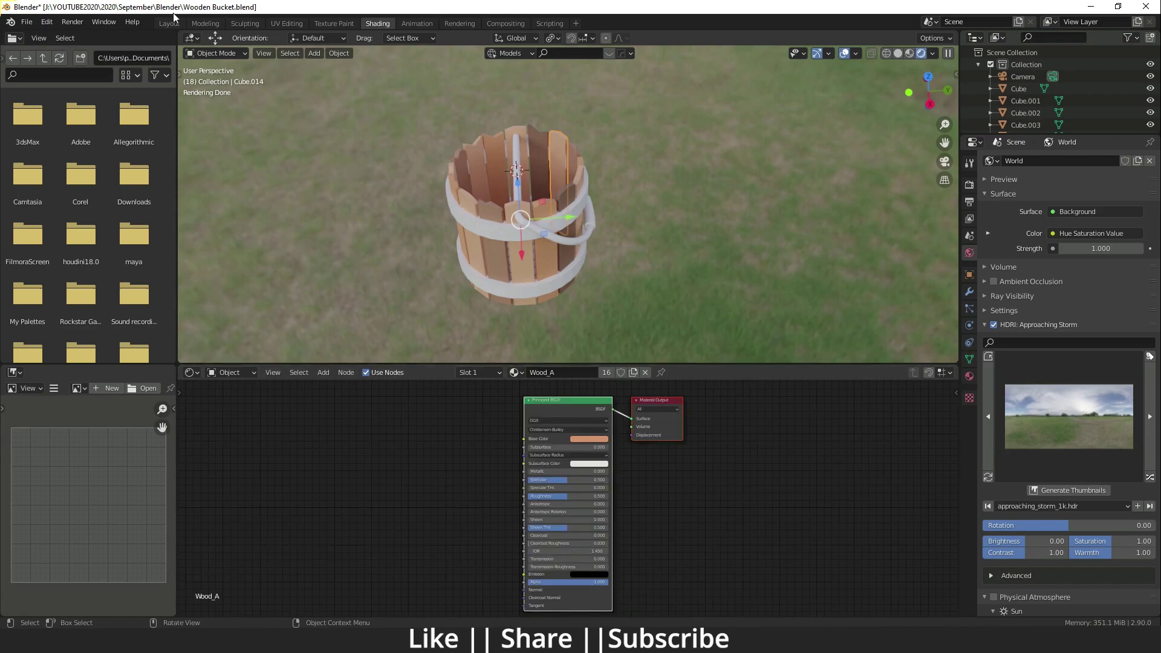
Back in the Layout workspace, give the upper band a new material with Metallic 1.000 and a mid-grey base colour
left_click(169, 23)
scroll(495, 302, "down", 2)
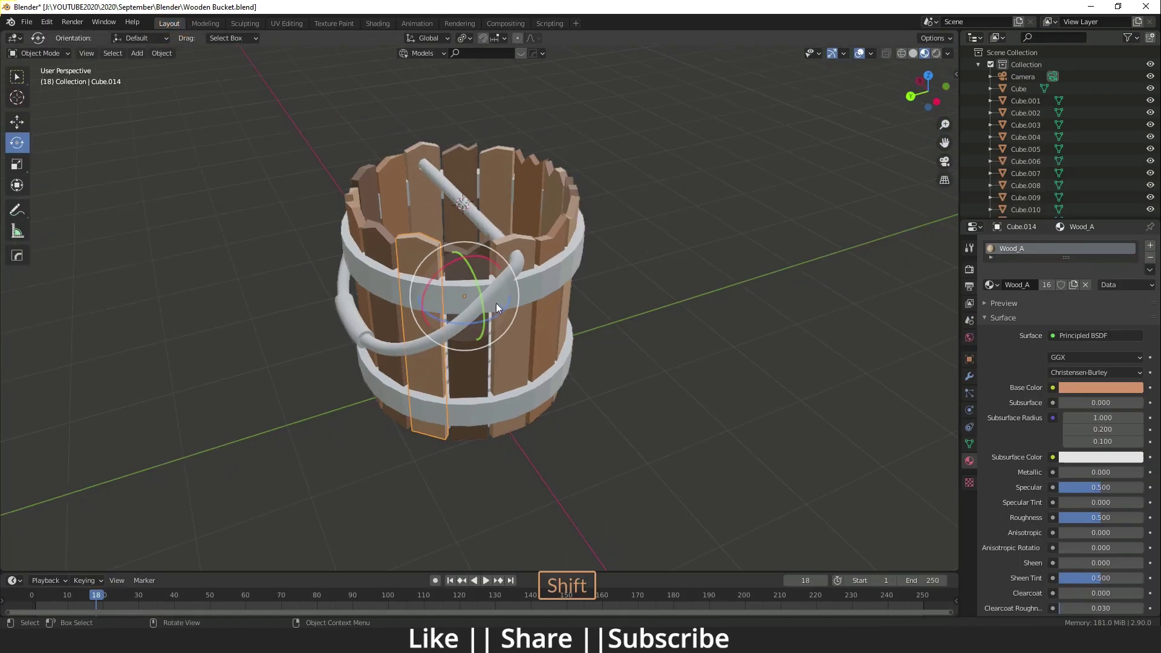
scroll(493, 284, "down", 2)
middle_click_drag(496, 303, 520, 316, "shift")
scroll(494, 284, "up", 4)
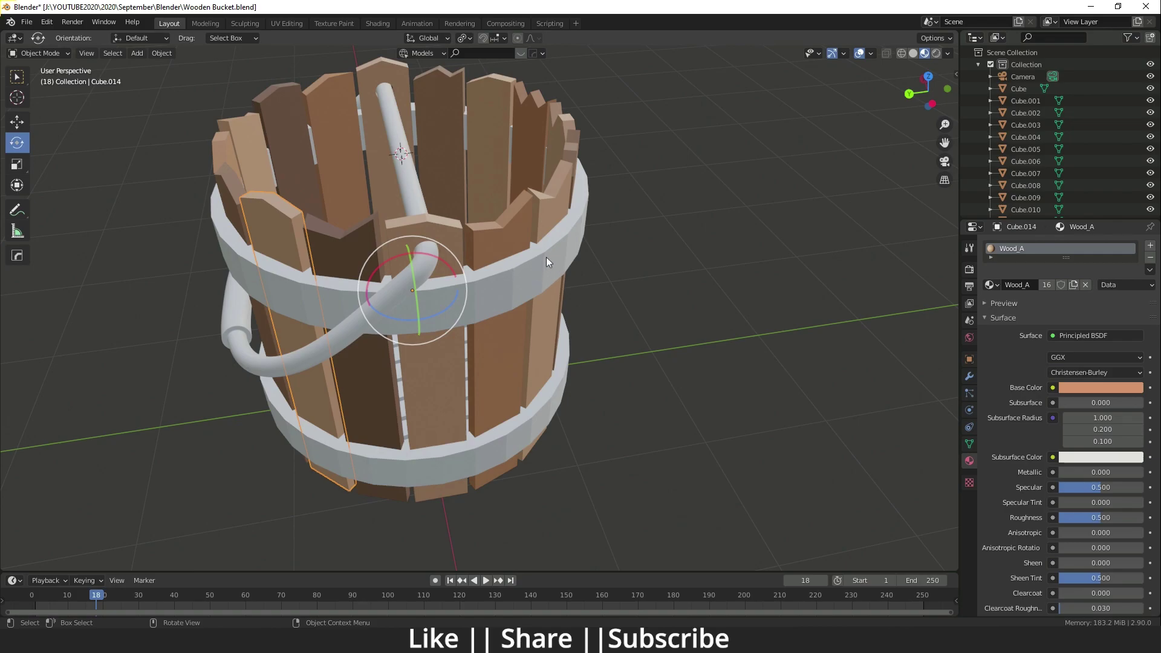
middle_click_drag(577, 284, 531, 241, "shift")
left_click(532, 242)
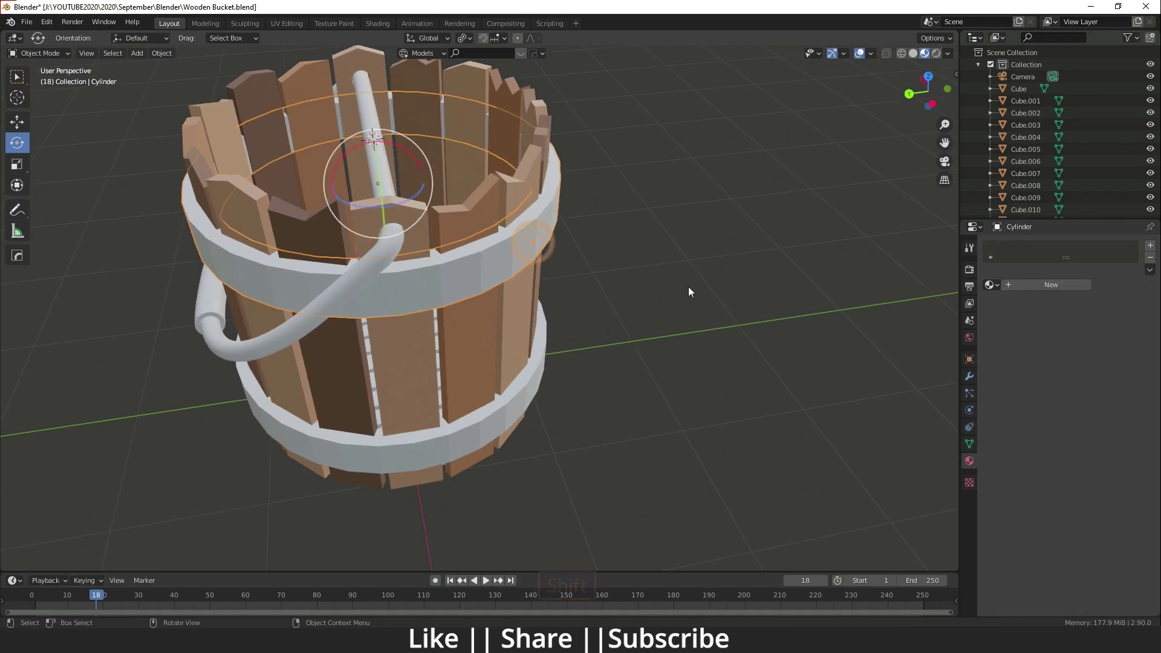
left_click(1058, 287)
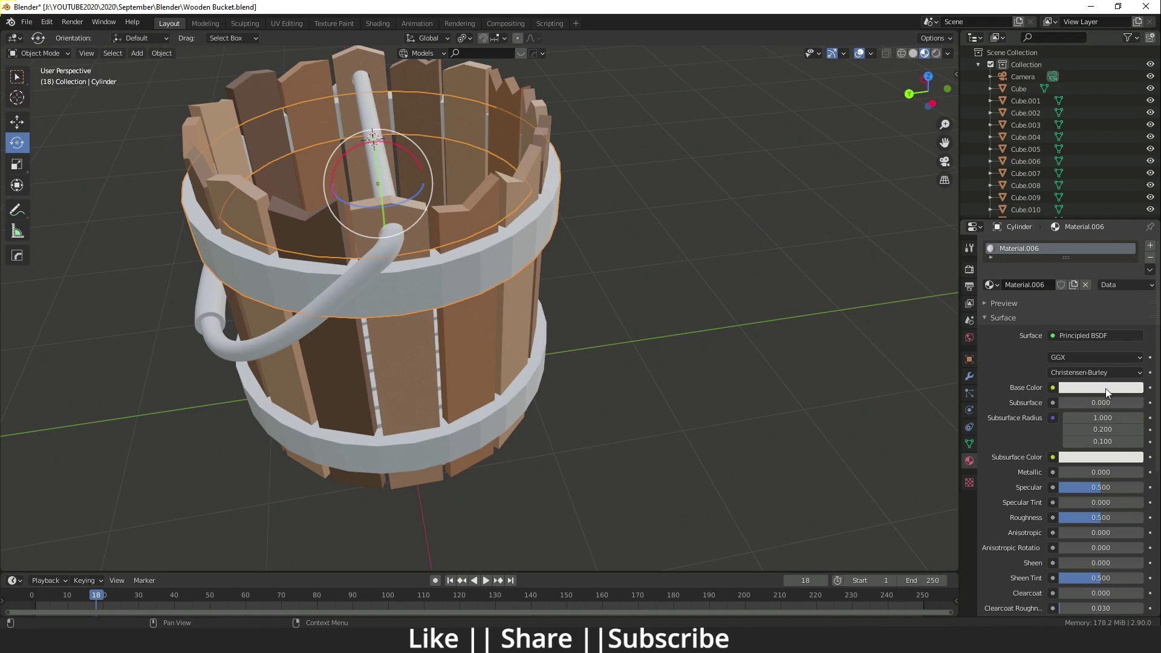
left_click_drag(1064, 472, 1143, 472)
left_click(1112, 387)
left_click_drag(1134, 217, 1134, 232)
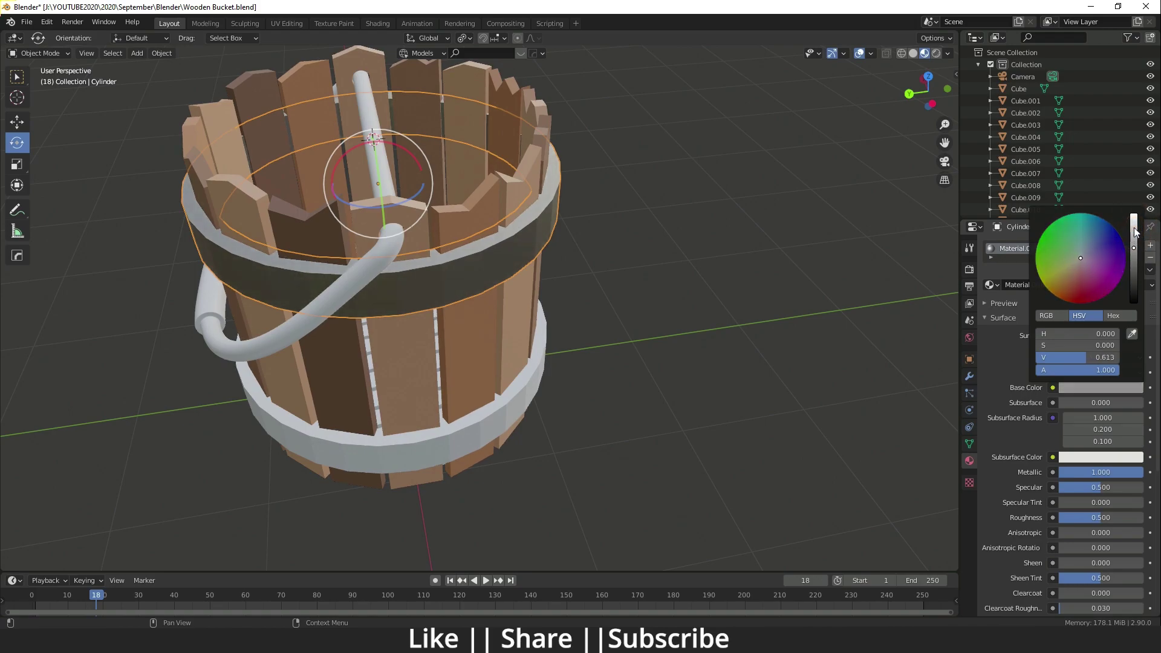
Link the upper band's grey metal material to the lower band
middle_click_drag(686, 254, 667, 244)
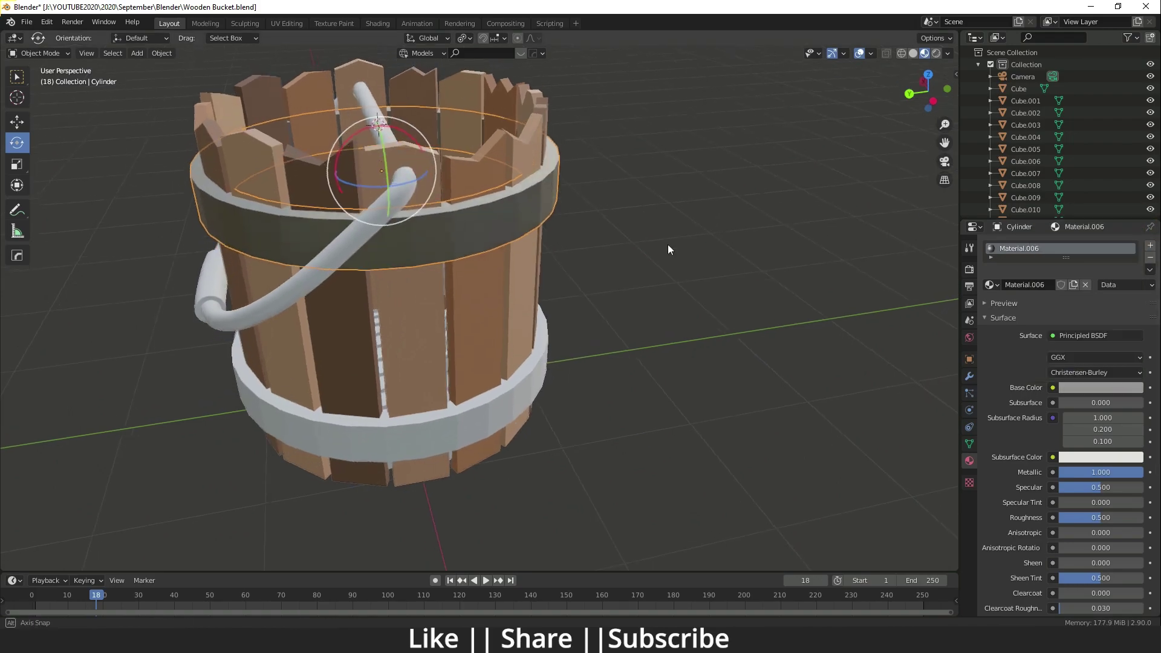
middle_click_drag(470, 254, 473, 230)
left_click(492, 389)
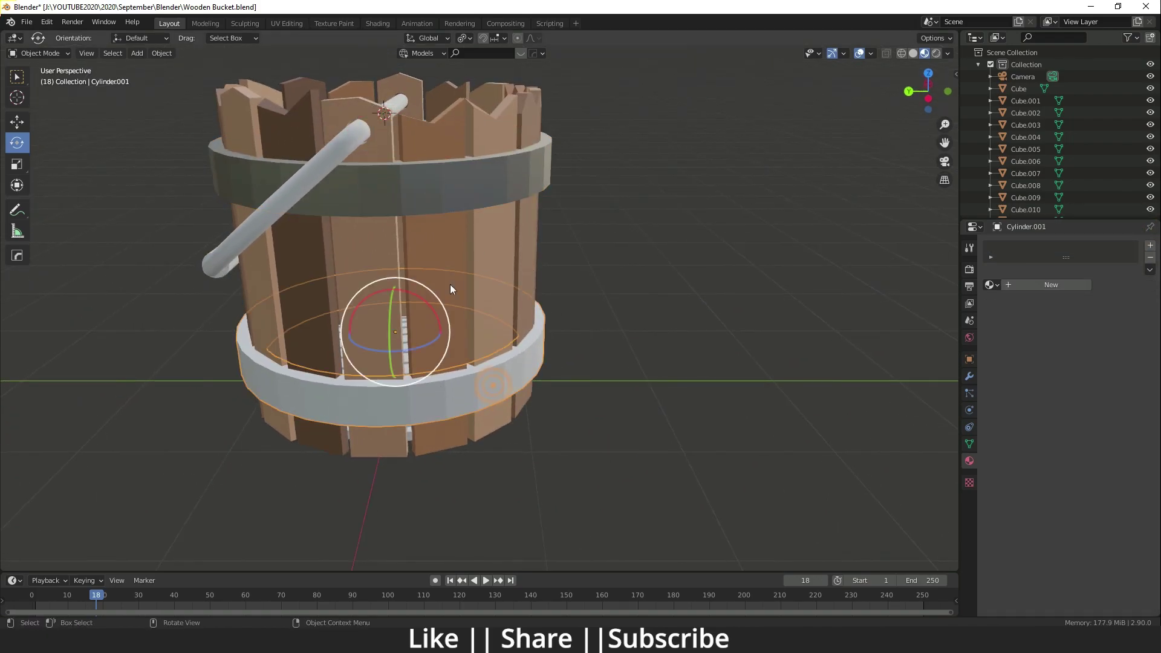
left_click(502, 186, "shift")
key("ctrl+l")
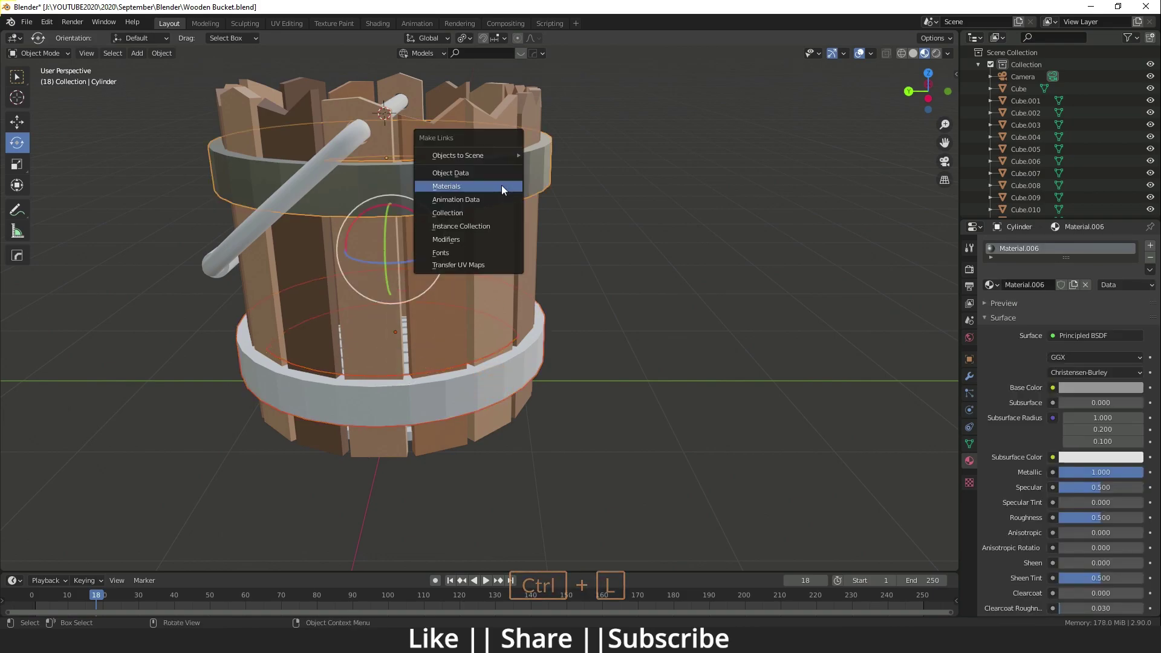
left_click(502, 186)
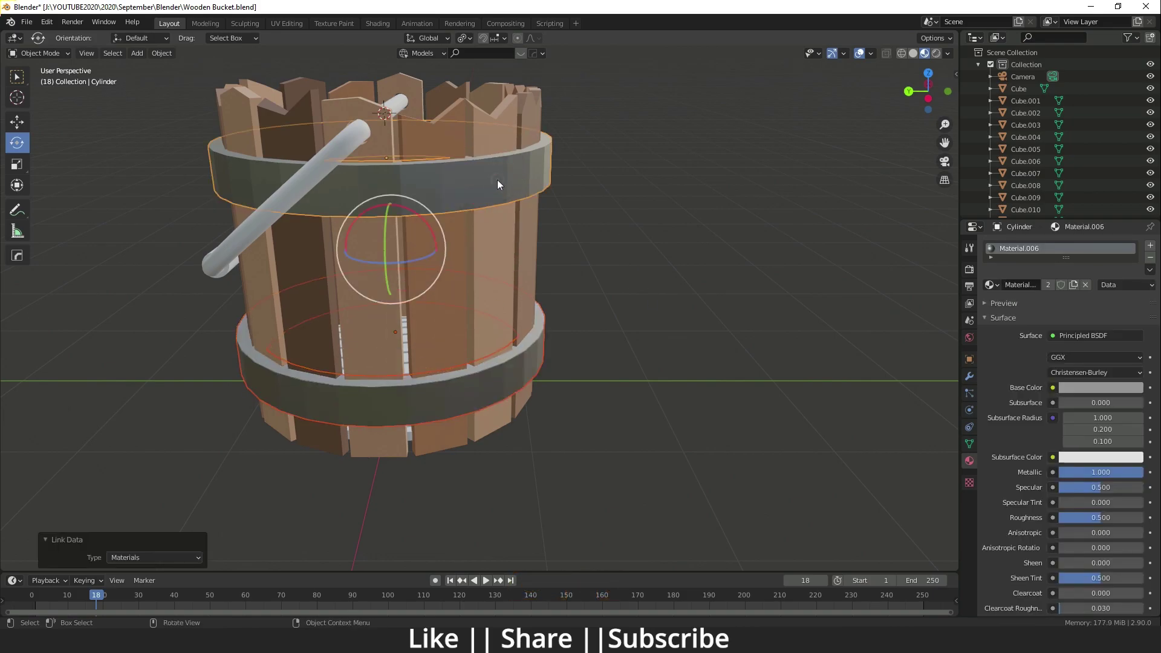
Smooth the shading of both bands, using Hard Ops on the upper band and Shade Smooth on the lower one
left_click(471, 181)
key("q")
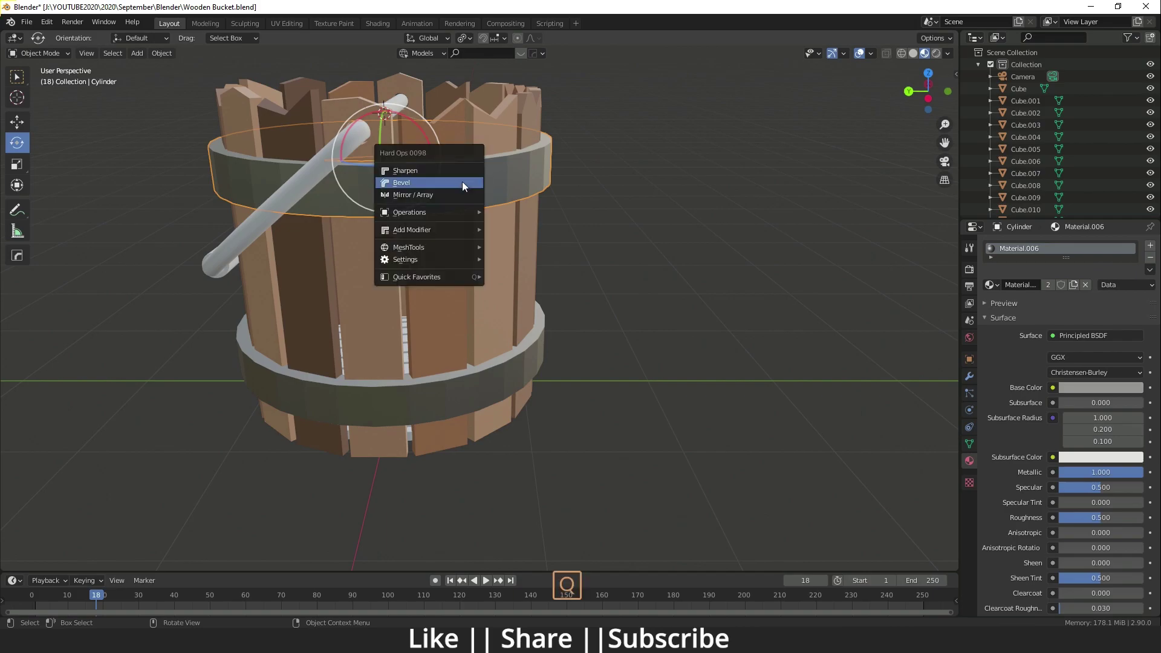
left_click(438, 180)
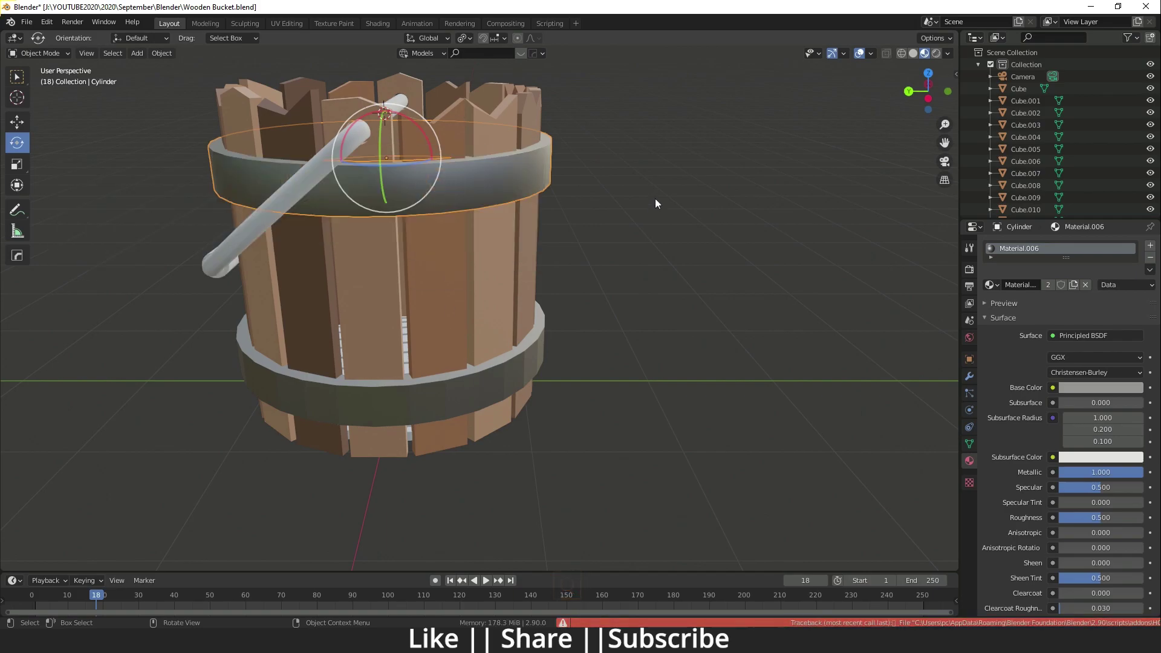
left_click(491, 379)
right_click(491, 378)
left_click(452, 374)
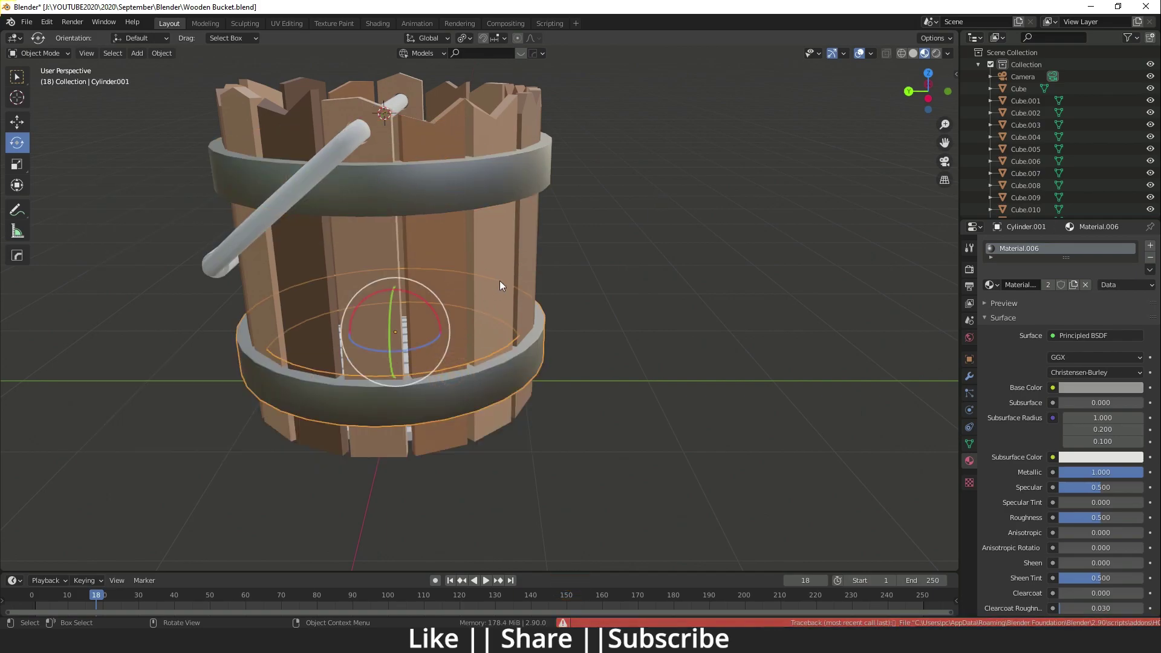
scroll(472, 210, "up", 3)
middle_click_drag(471, 210, 468, 327)
middle_click_drag(469, 327, 475, 244)
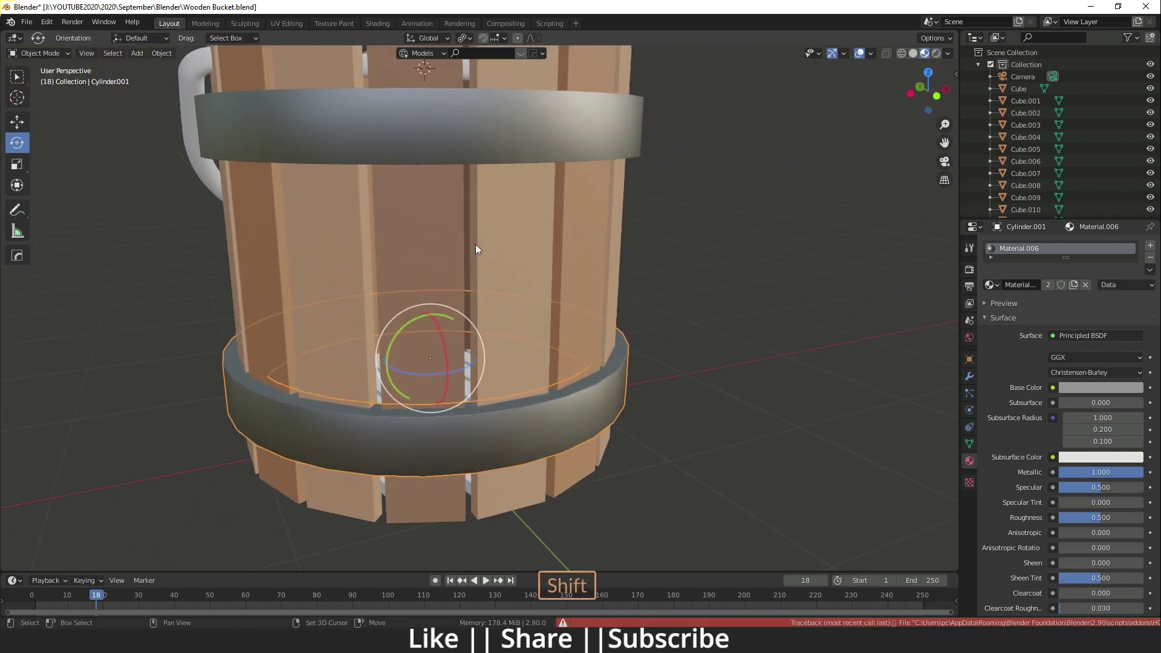
middle_click_drag(480, 169, 495, 256, "shift")
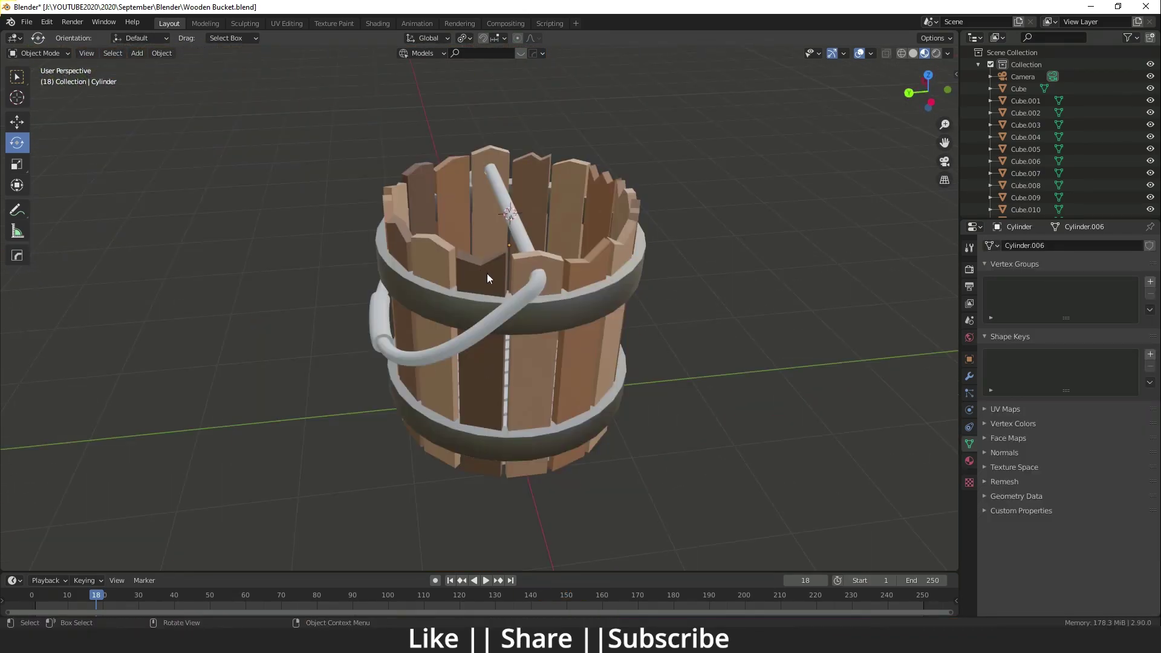
Create a new material for the bucket handle with a light grey base colour and Metallic 1.000
middle_click_drag(487, 278, 503, 298)
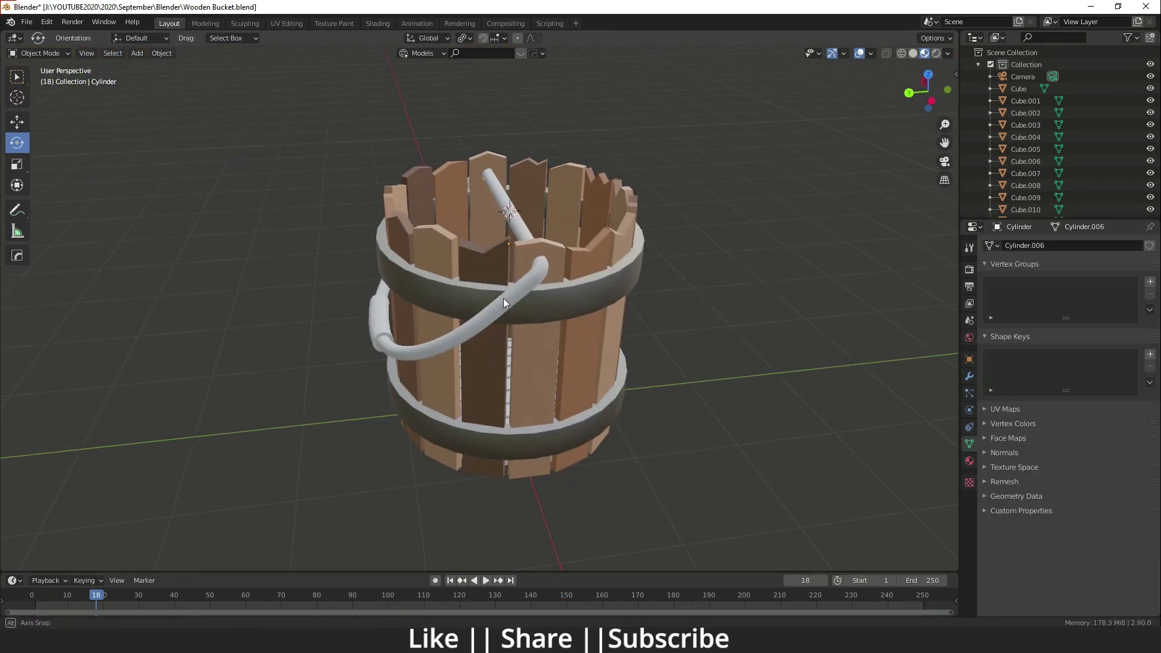
left_click(498, 304)
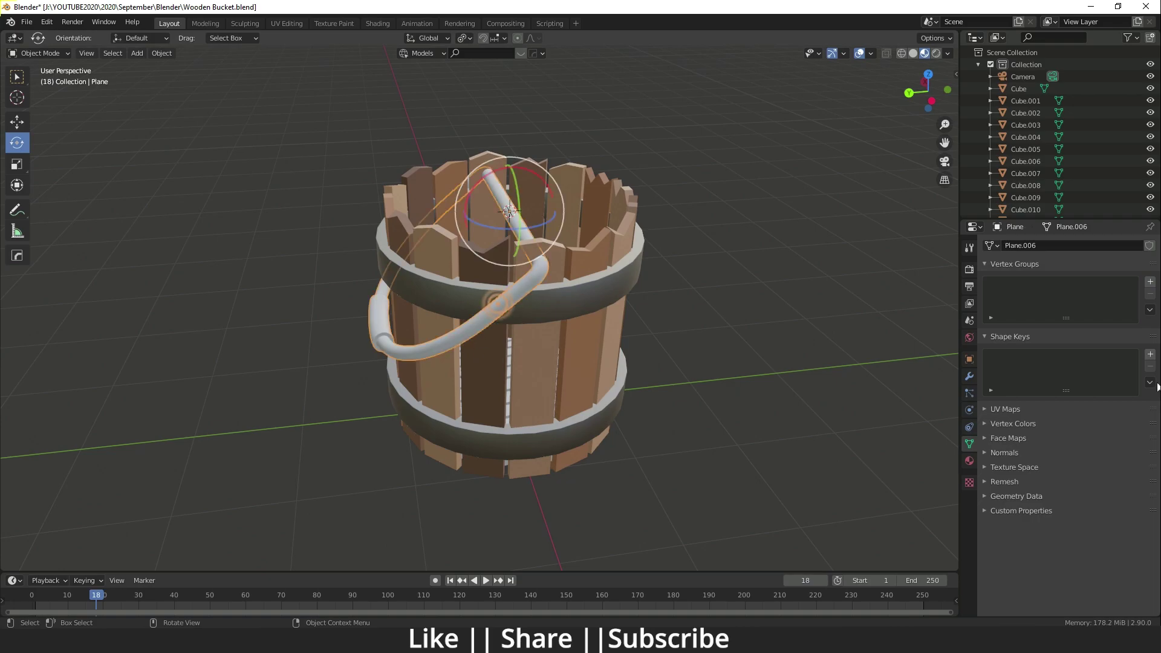
left_click(969, 457)
left_click(1058, 283)
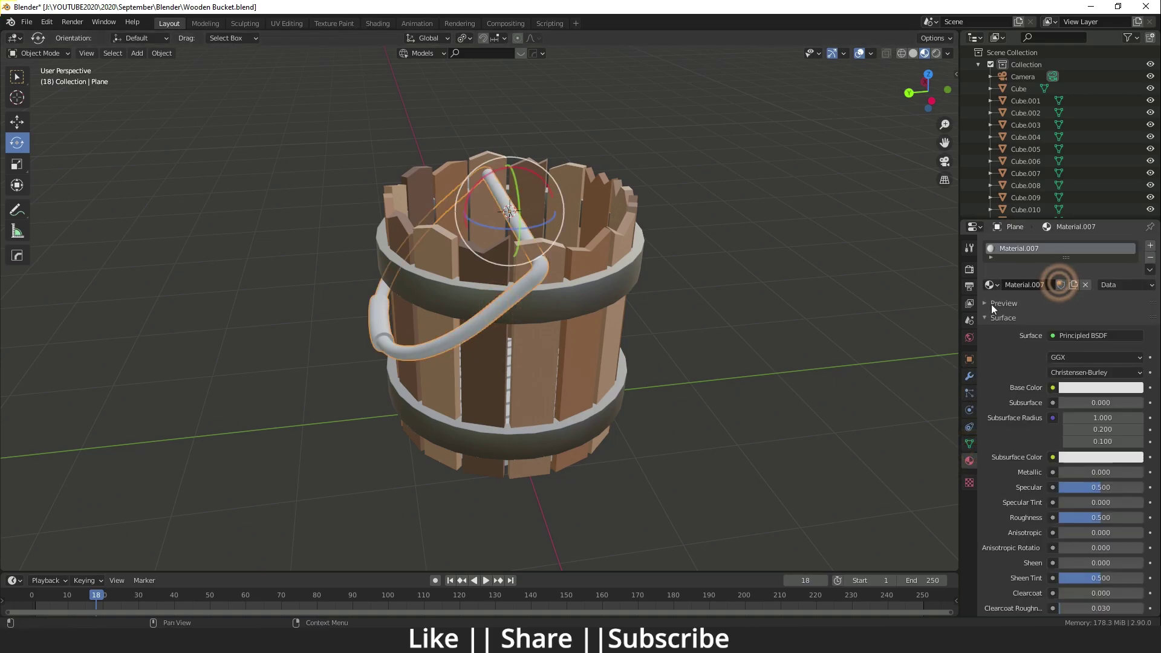
left_click(1100, 387)
left_click_drag(1133, 224, 1135, 227)
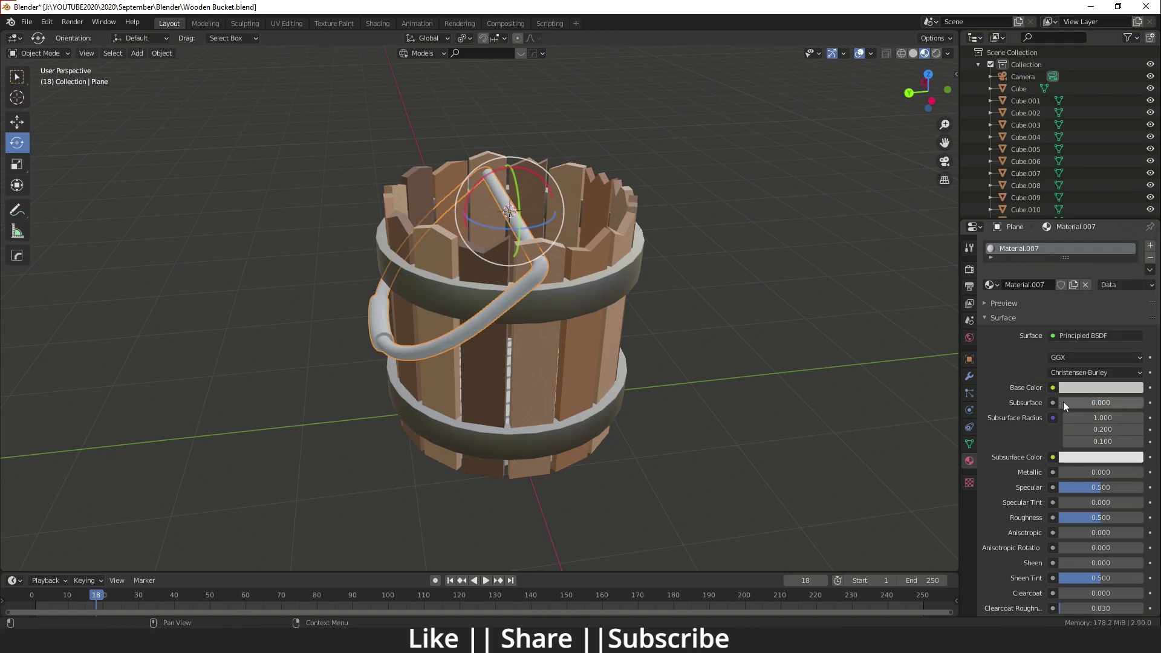
left_click_drag(1064, 473, 1142, 472)
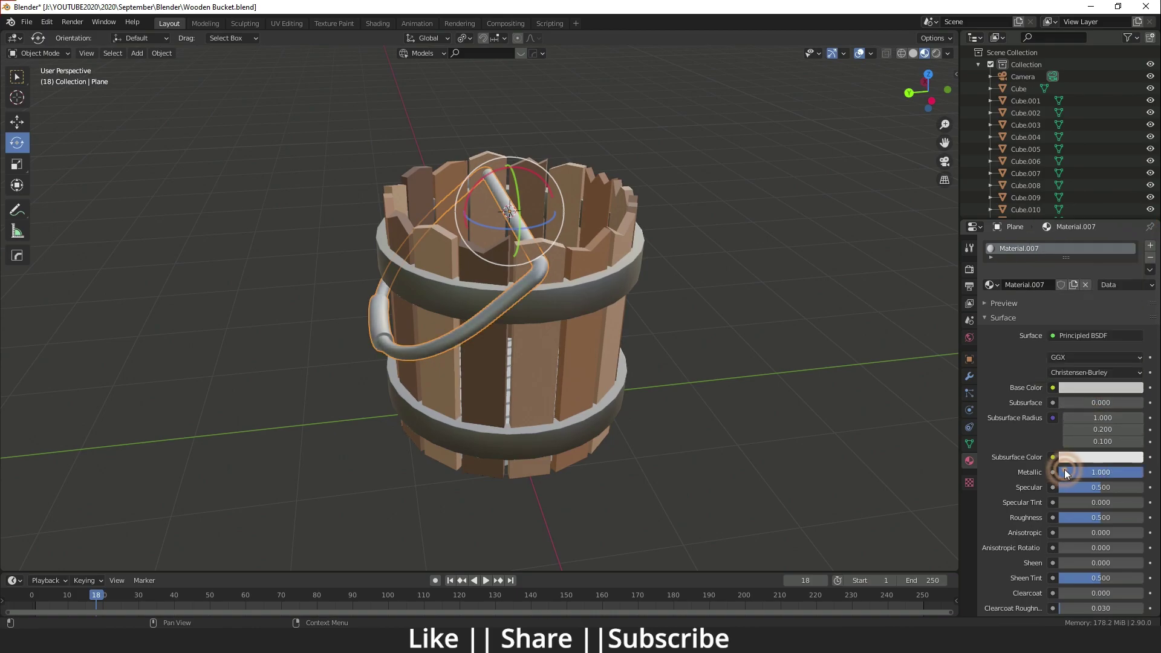
Tint and darken the handle material's base colour to a golden brown
left_click(1103, 387)
left_click(1079, 257)
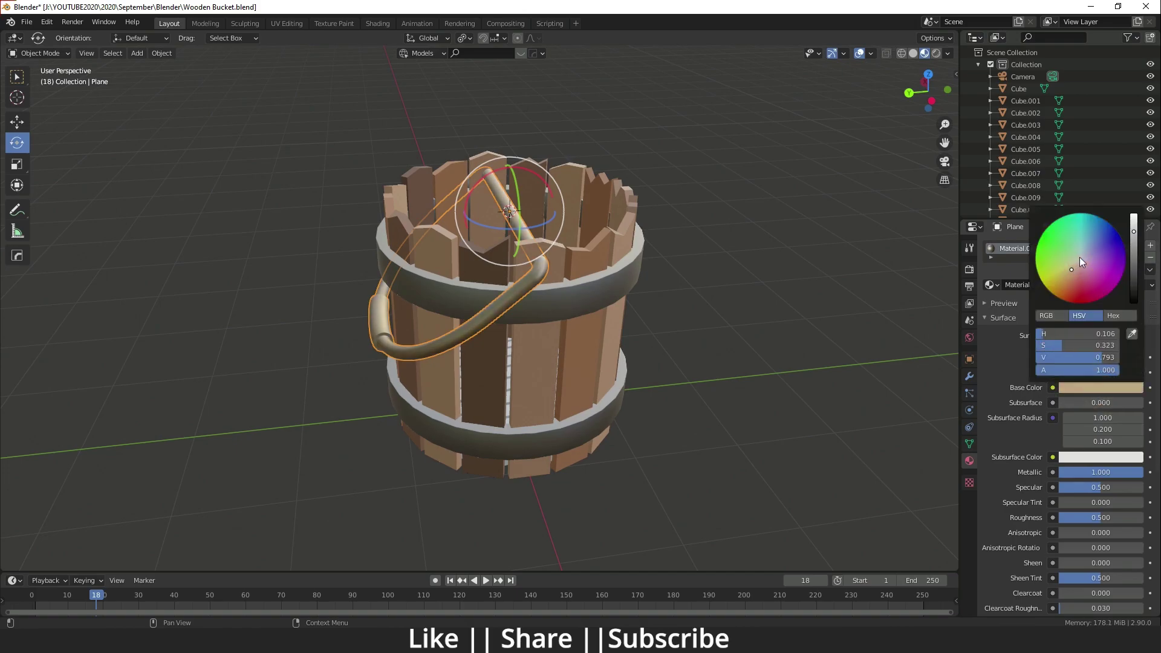
left_click_drag(1071, 270, 1072, 275)
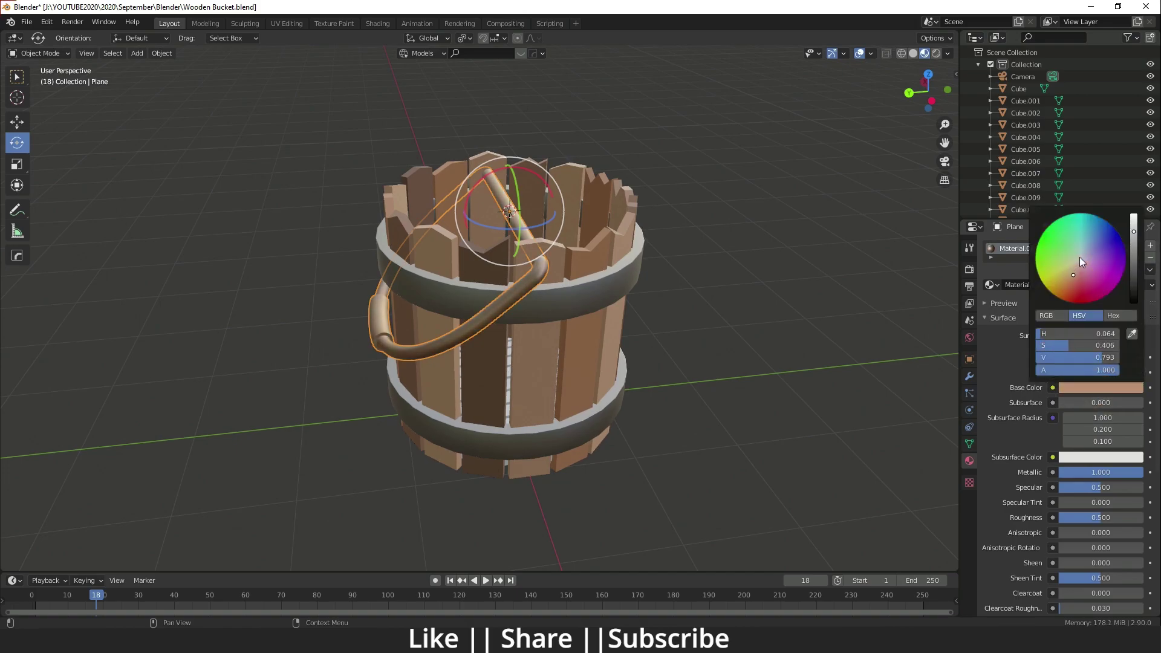
left_click(1133, 241)
left_click_drag(1132, 237, 1132, 250)
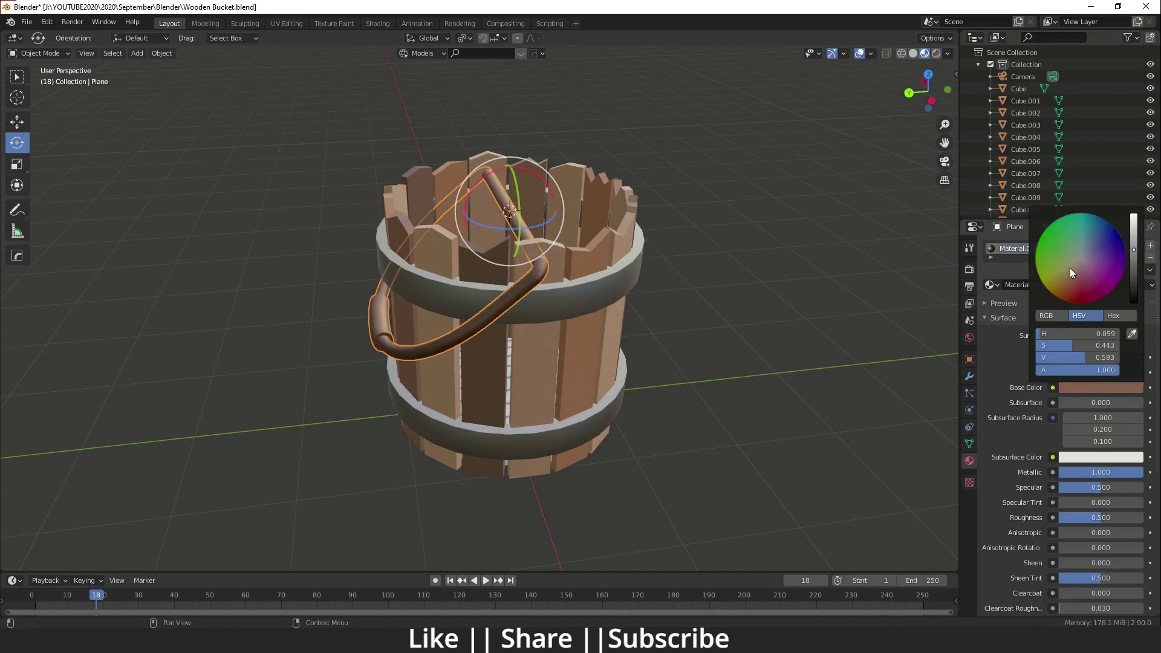
left_click_drag(1074, 274, 1074, 275)
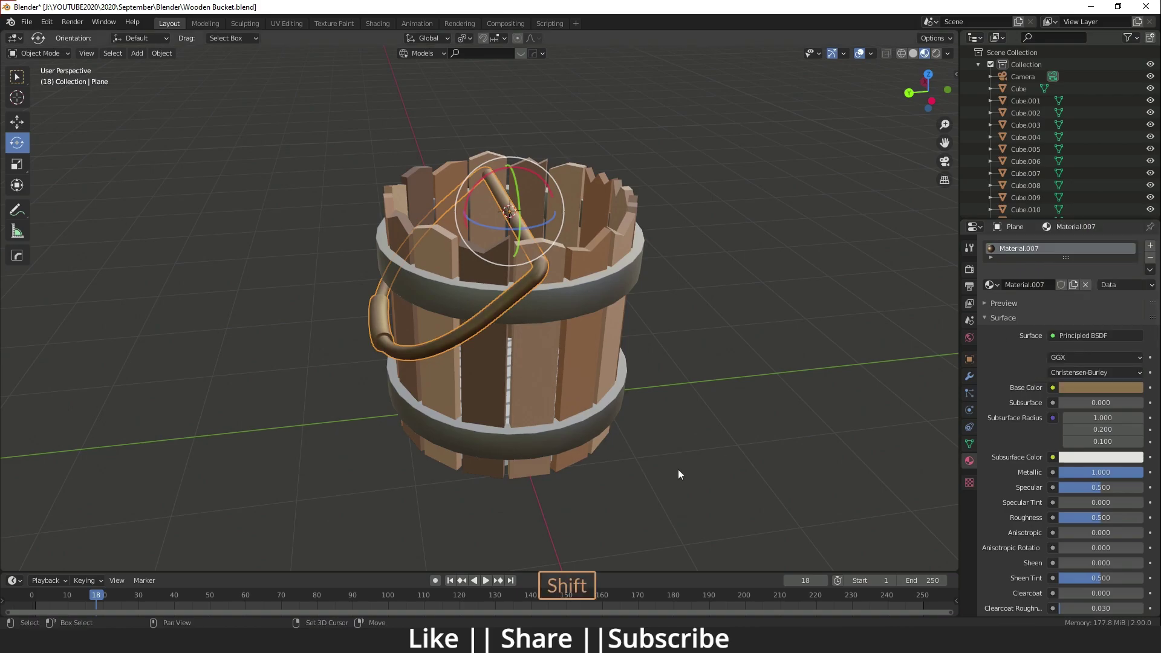
Warm the base colour of the bands' shared material to a greyish brown with a value of about 0.63
middle_click_drag(677, 469, 659, 433, "shift")
left_click(585, 245)
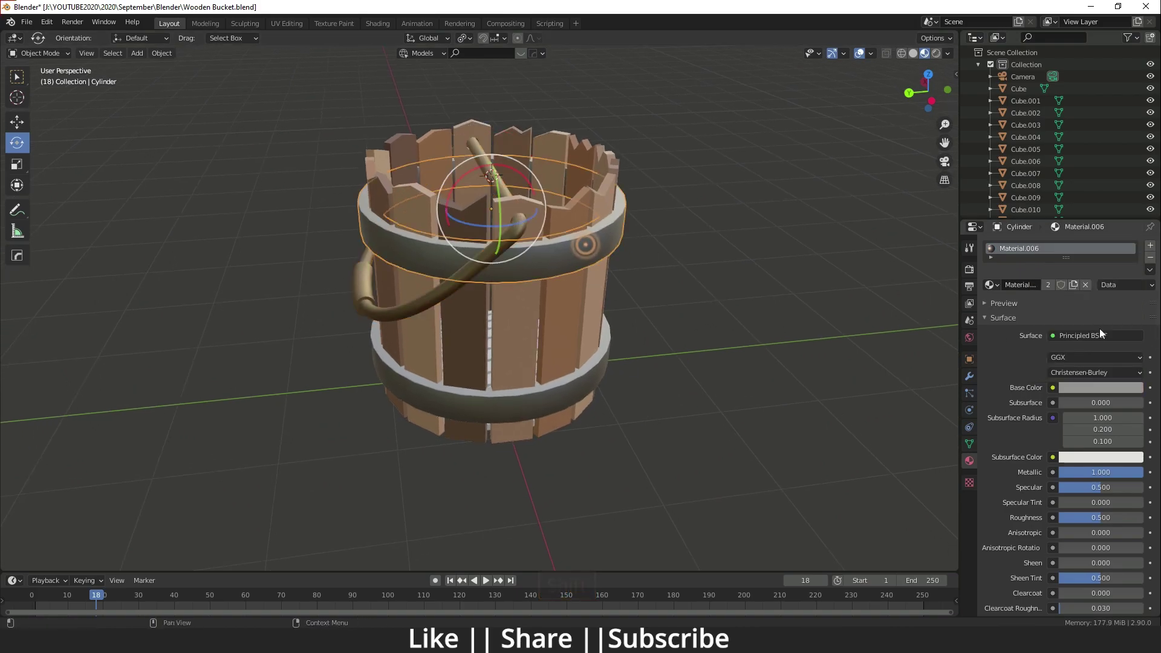
left_click(1105, 387)
left_click_drag(1081, 255, 1079, 268)
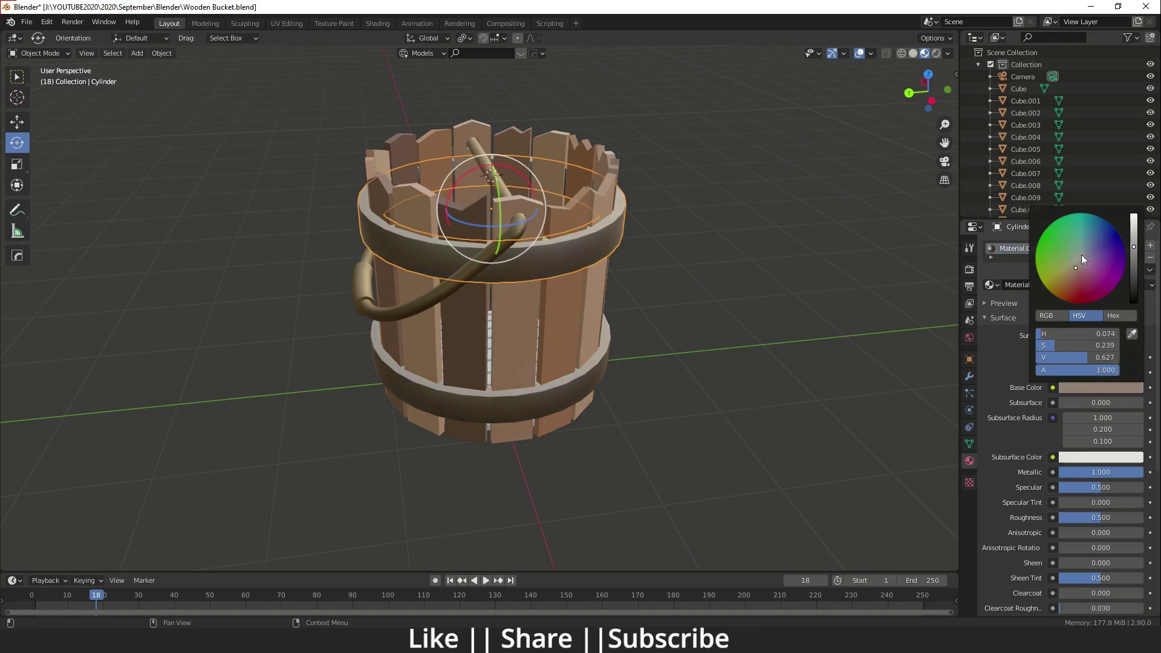
middle_click_drag(667, 425, 661, 376, "shift")
middle_click_drag(497, 306, 568, 336)
middle_click_drag(568, 335, 538, 347, "shift")
scroll(538, 347, "down", 3)
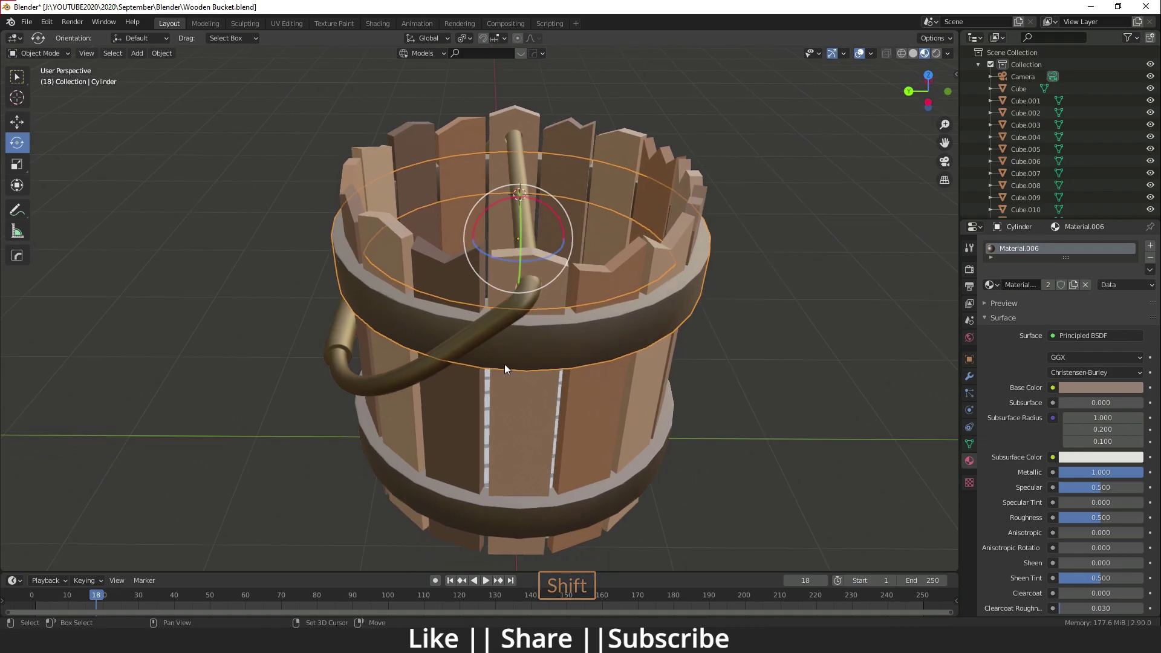
Assign the existing Wood_B material to the planked bottom of the bucket
middle_click_drag(542, 413, 511, 342)
left_click(511, 343)
left_click(990, 285)
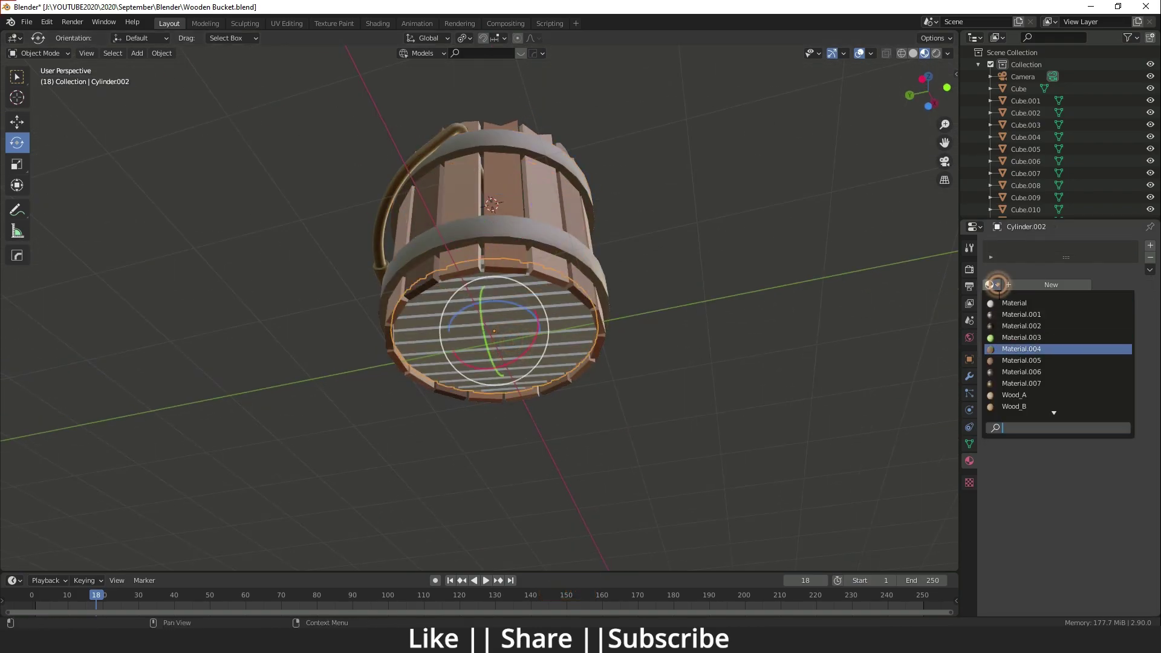
left_click(1017, 403)
middle_click_drag(642, 385, 634, 308)
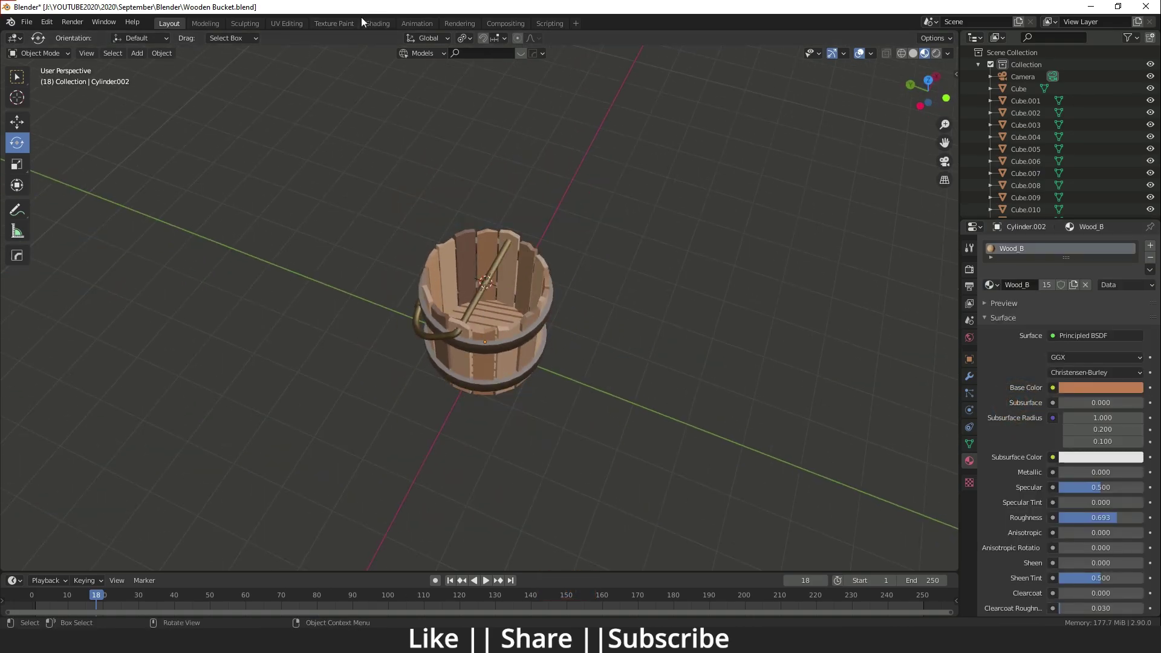
Add a Noise Texture node to the upper metal band's material in the Shading workspace and place it well before the Principled BSDF
left_click(378, 23)
scroll(494, 264, "up", 5)
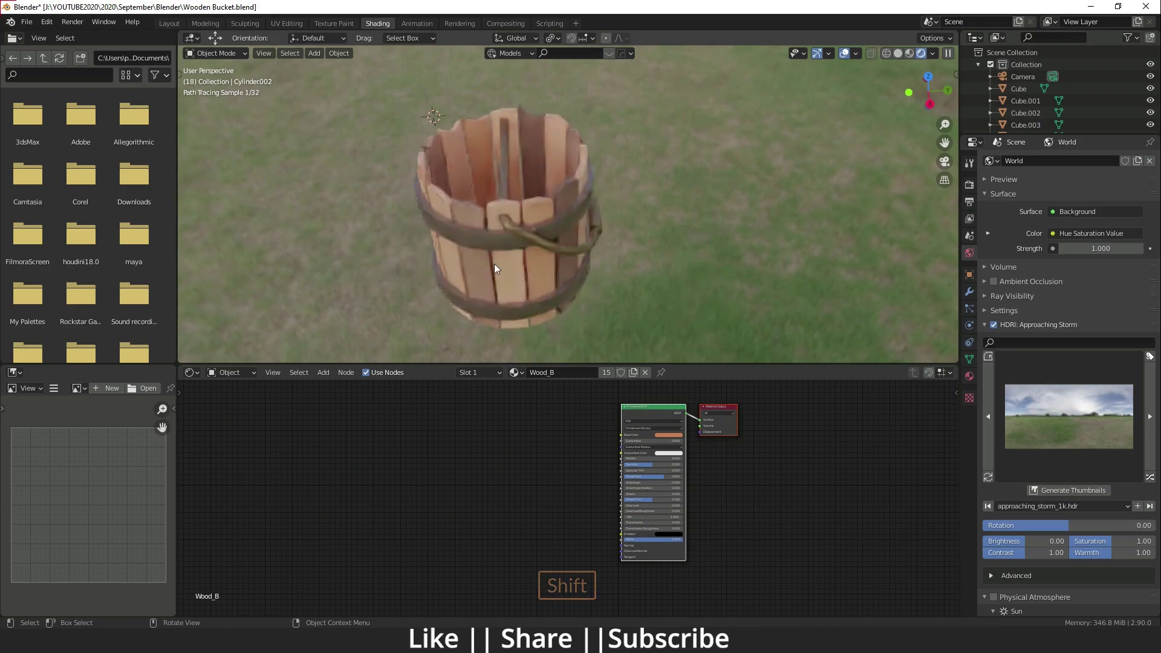
left_click(536, 256)
middle_click_drag(564, 433, 454, 477, "shift")
key("shift+a")
type("n")
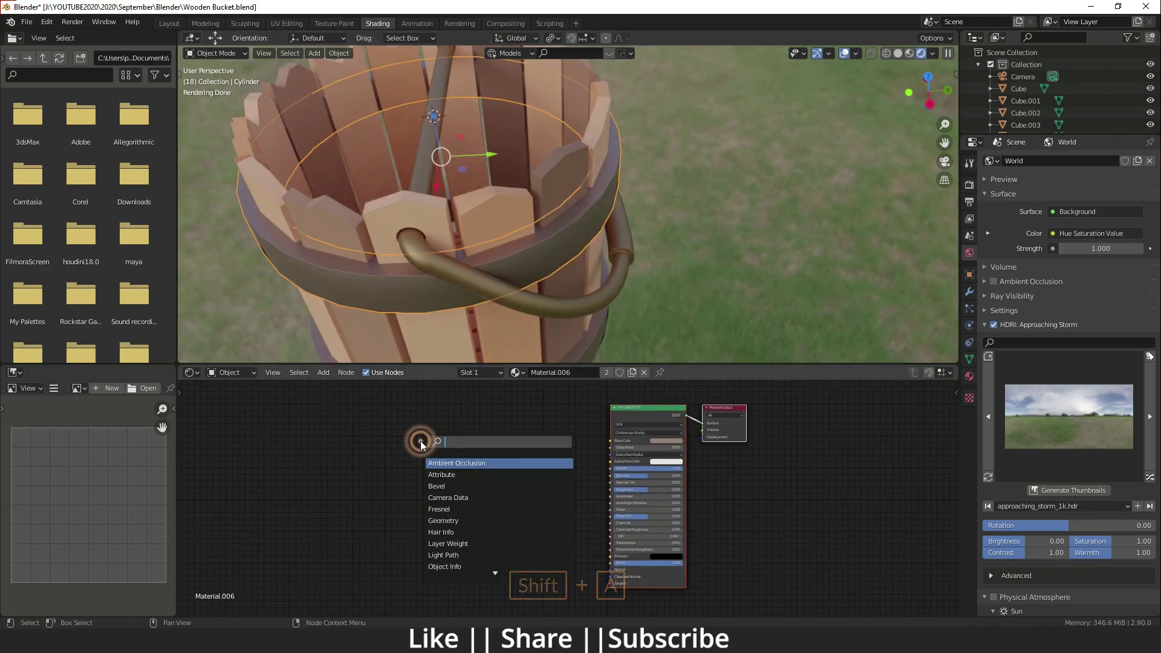
type("NOIS")
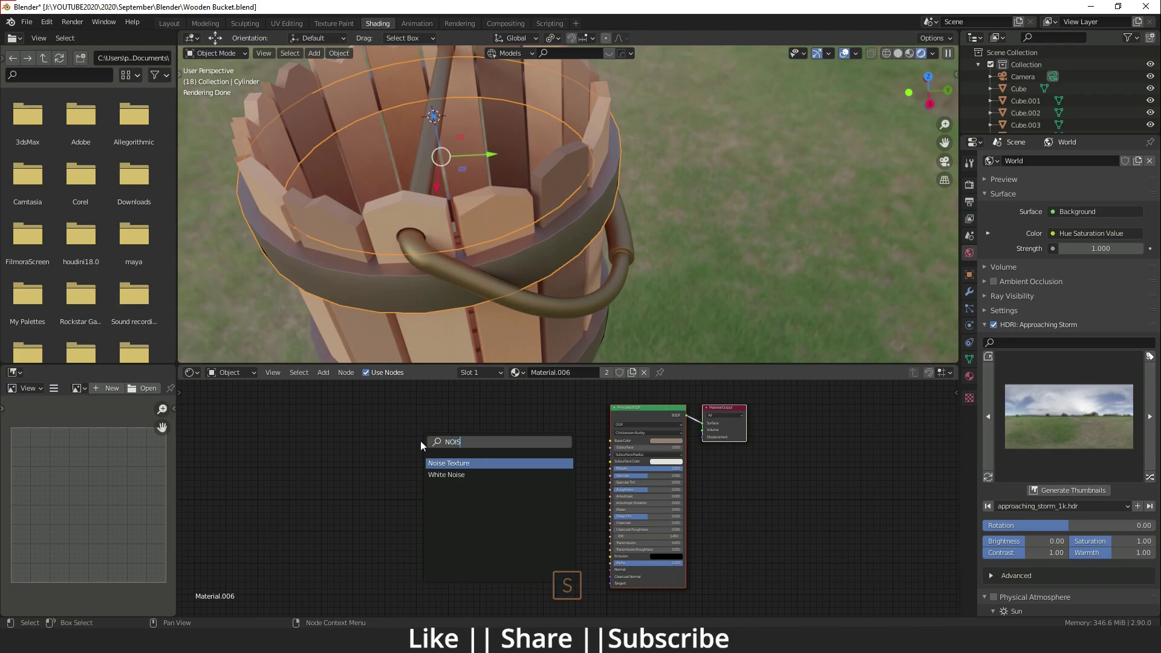
left_click(432, 462)
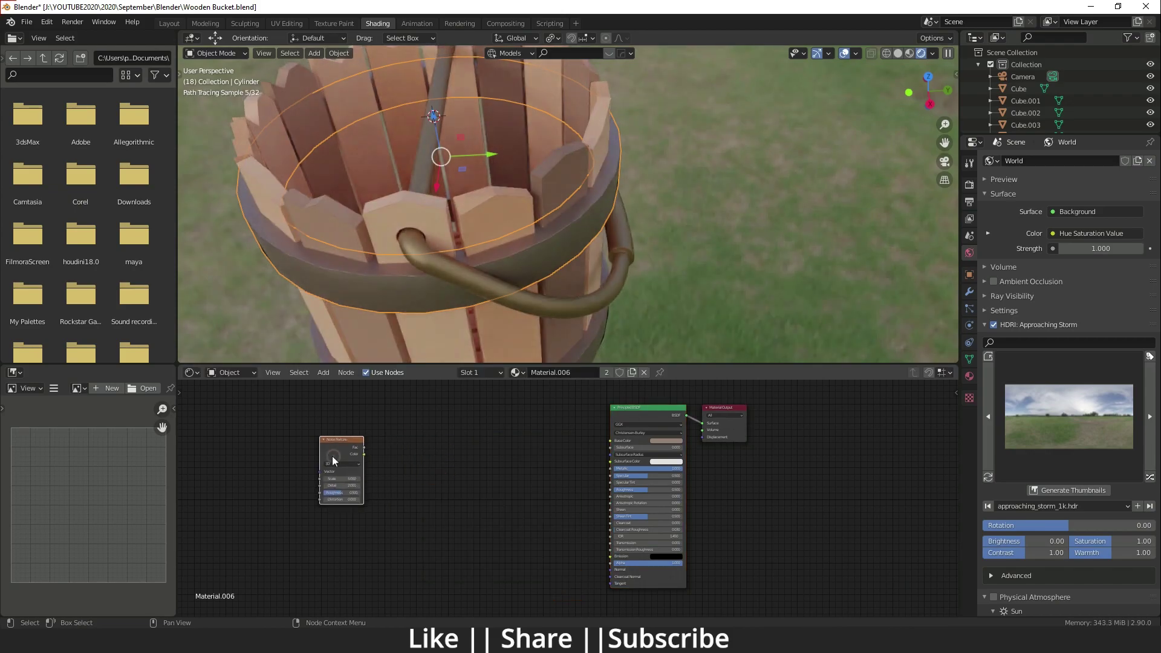
left_click(333, 458)
Add a ColorRamp node and place it between the Noise Texture and the Principled BSDF of the bands' material
key("shift+a")
left_click(459, 456)
type("COLO")
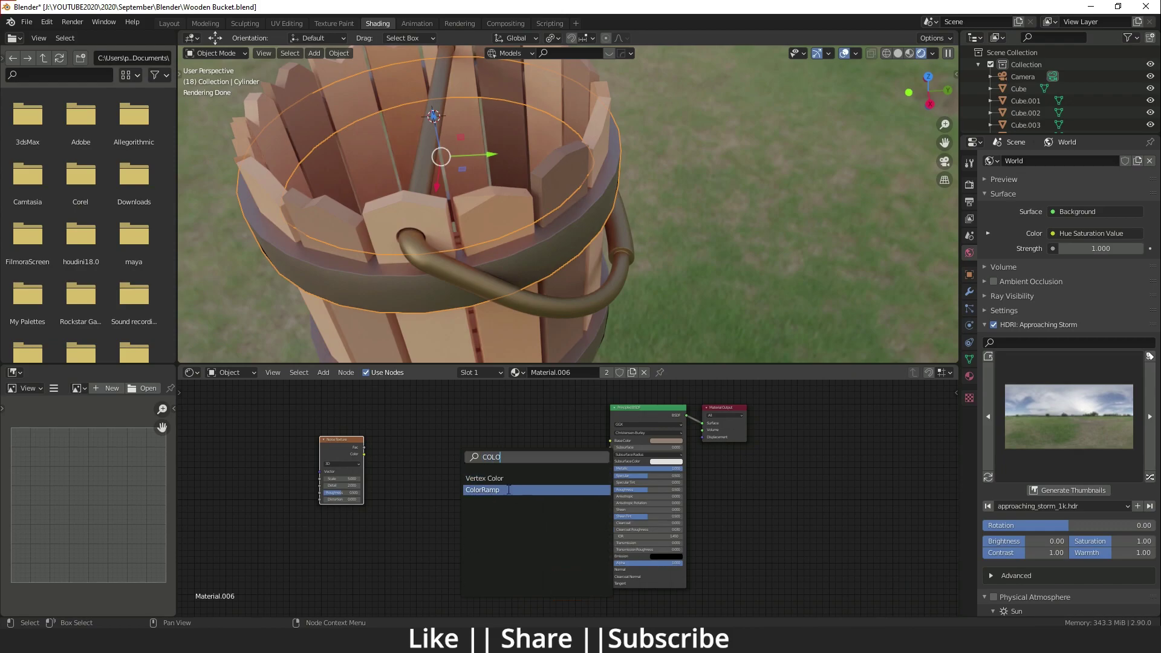
left_click(482, 490)
scroll(447, 466, "up", 3)
middle_click_drag(441, 477, 516, 513)
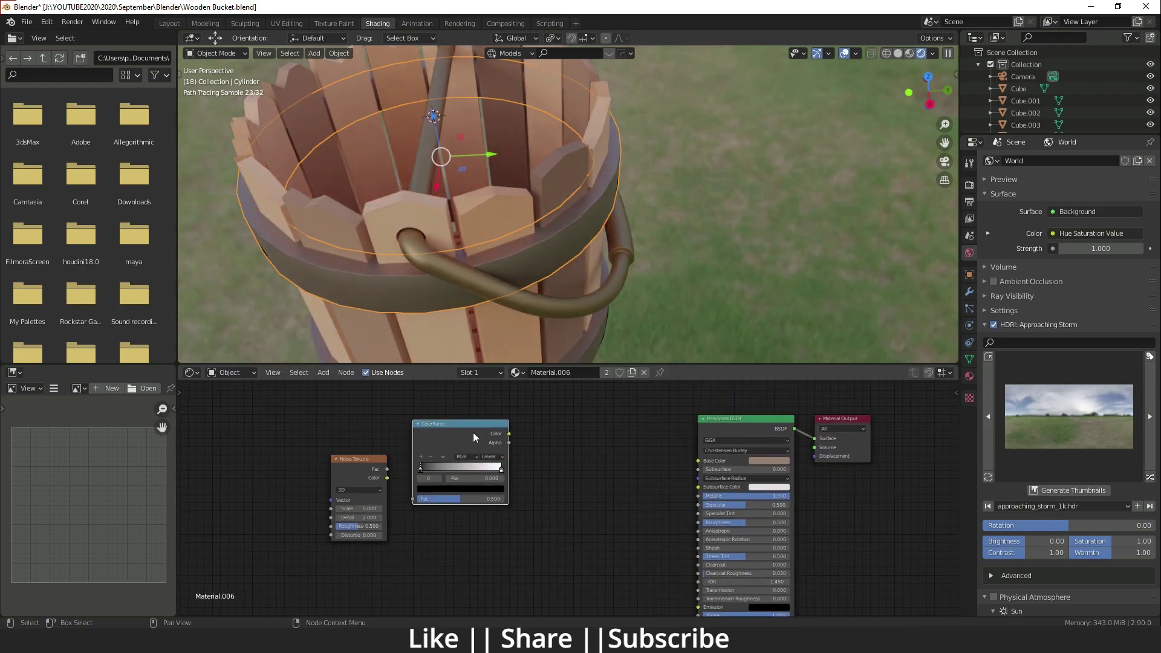
left_click_drag(470, 422, 538, 466)
scroll(536, 466, "up", 5)
middle_click_drag(410, 509, 427, 483)
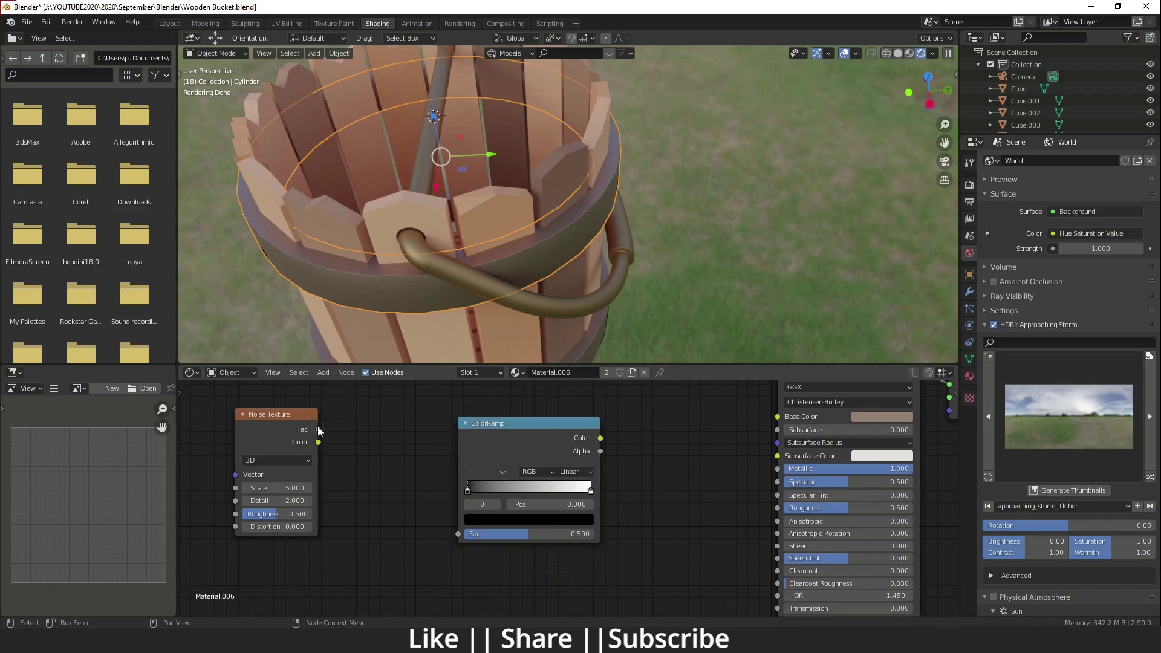
Connect the Noise Texture's Fac output to the ColorRamp's Fac and the ColorRamp's Color to the Principled BSDF's Roughness
left_click_drag(318, 429, 458, 534)
middle_click_drag(606, 484, 509, 455, "shift")
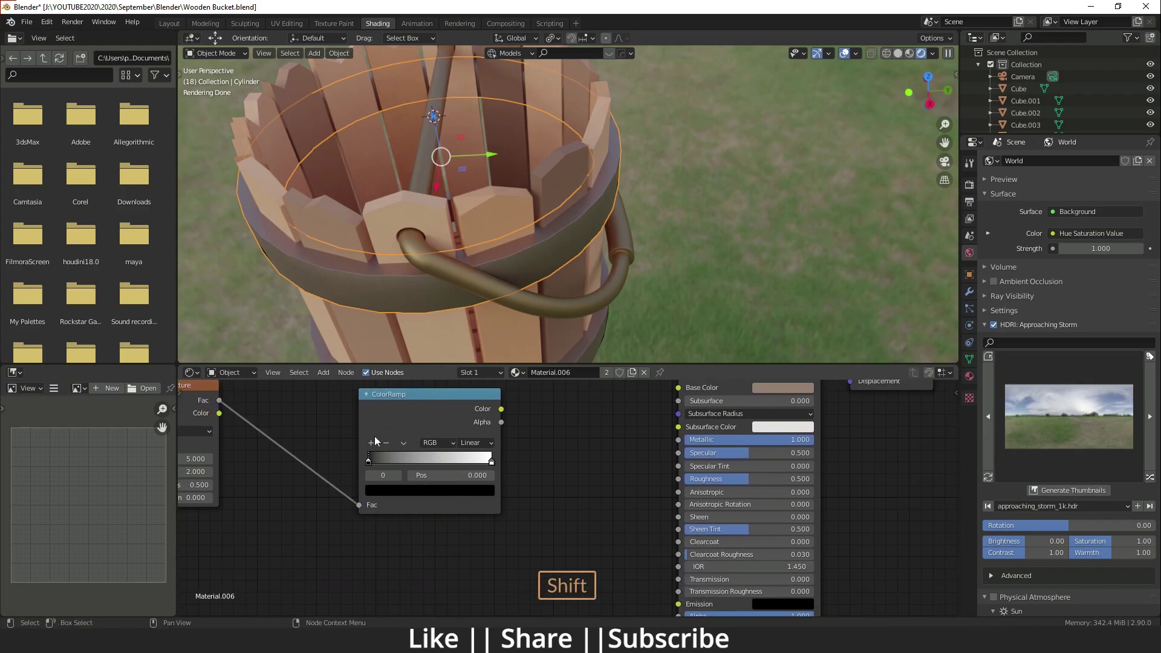
scroll(387, 521, "down", 2)
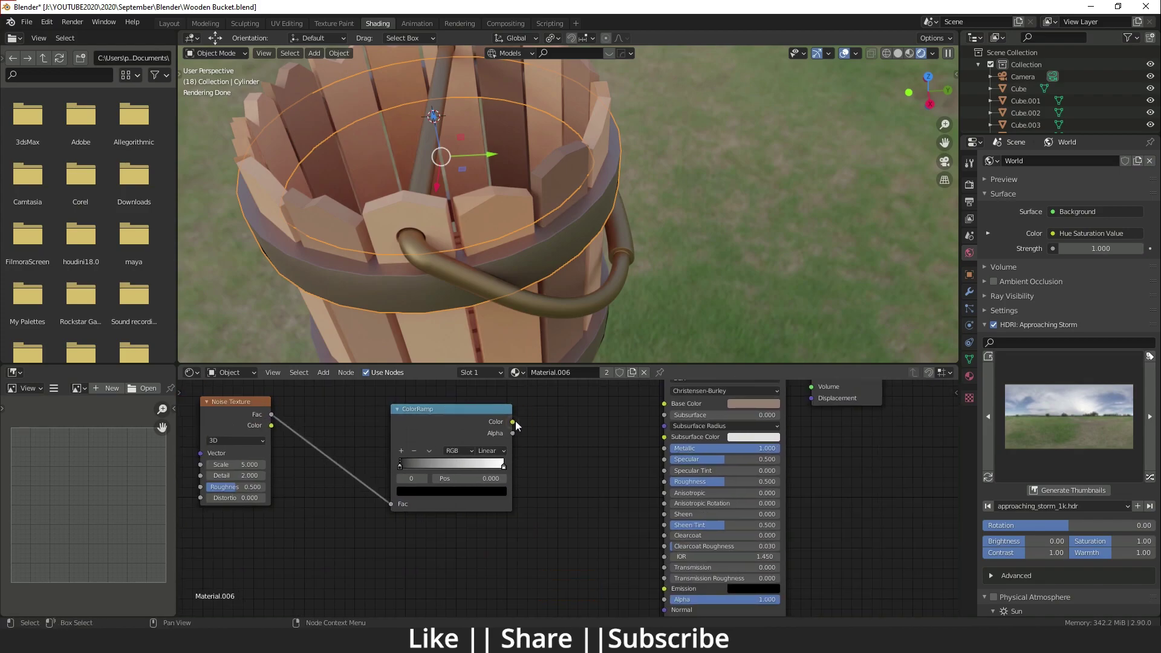
left_click_drag(663, 481, 662, 481)
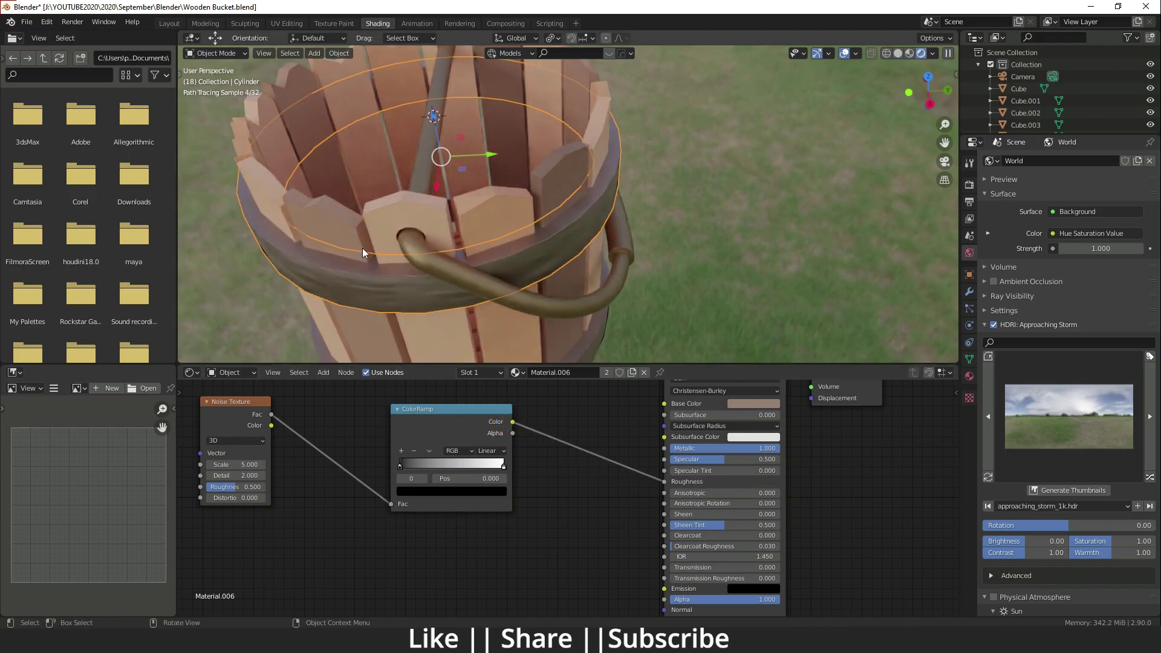
Switch the 3D view to Material Preview shading with a close view of the upper band
scroll(532, 233, "up", 6)
scroll(574, 226, "down", 6)
mouse_move(575, 226)
middle_mouse_down()
mouse_move(586, 197)
mouse_move(576, 195)
mouse_move(577, 207)
middle_mouse_up()
scroll(586, 197, "down", 1)
left_click(909, 52)
scroll(602, 183, "up", 2)
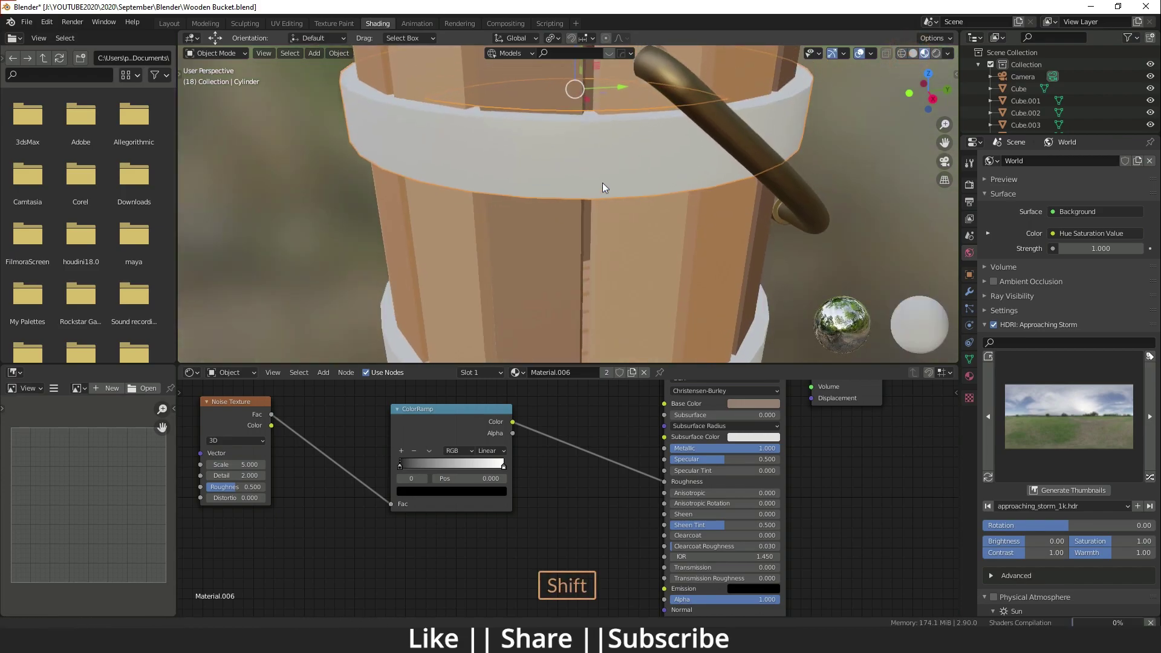
Set the bands' Noise Texture to Scale 16.7, Detail 10.8 and Distortion 4.3, keeping its dimensions at 3D
middle_click_drag(342, 536, 423, 515, "shift")
scroll(292, 495, "up", 2)
middle_click_drag(292, 495, 352, 511, "shift")
left_click_drag(361, 457, 447, 457)
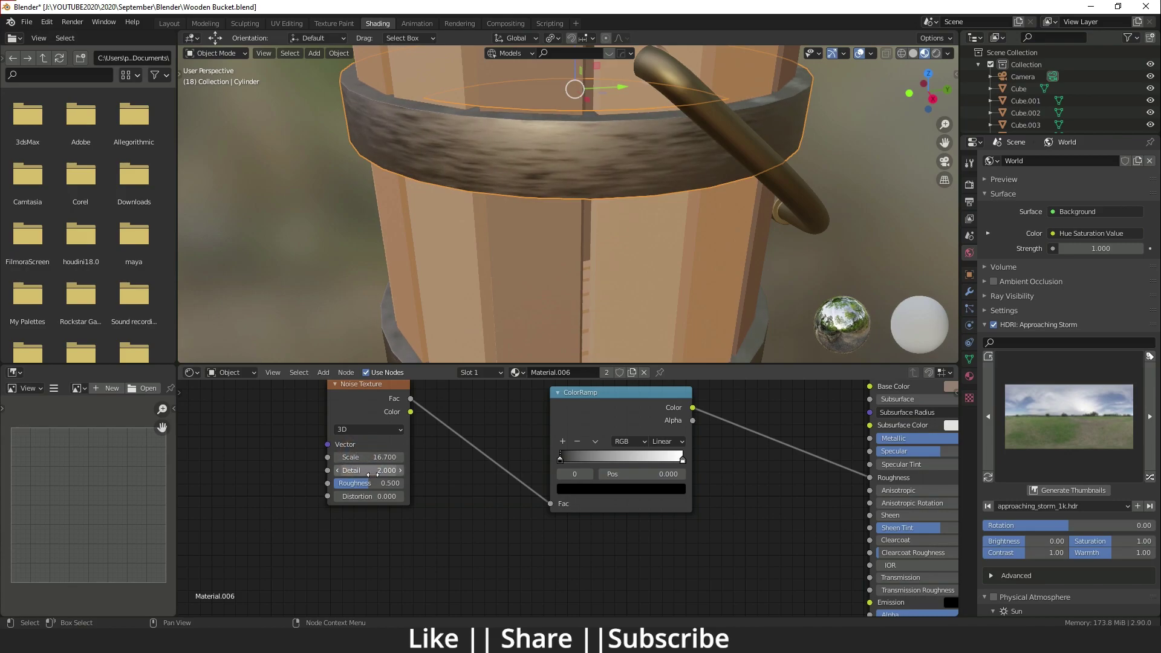
left_click_drag(373, 472, 423, 471)
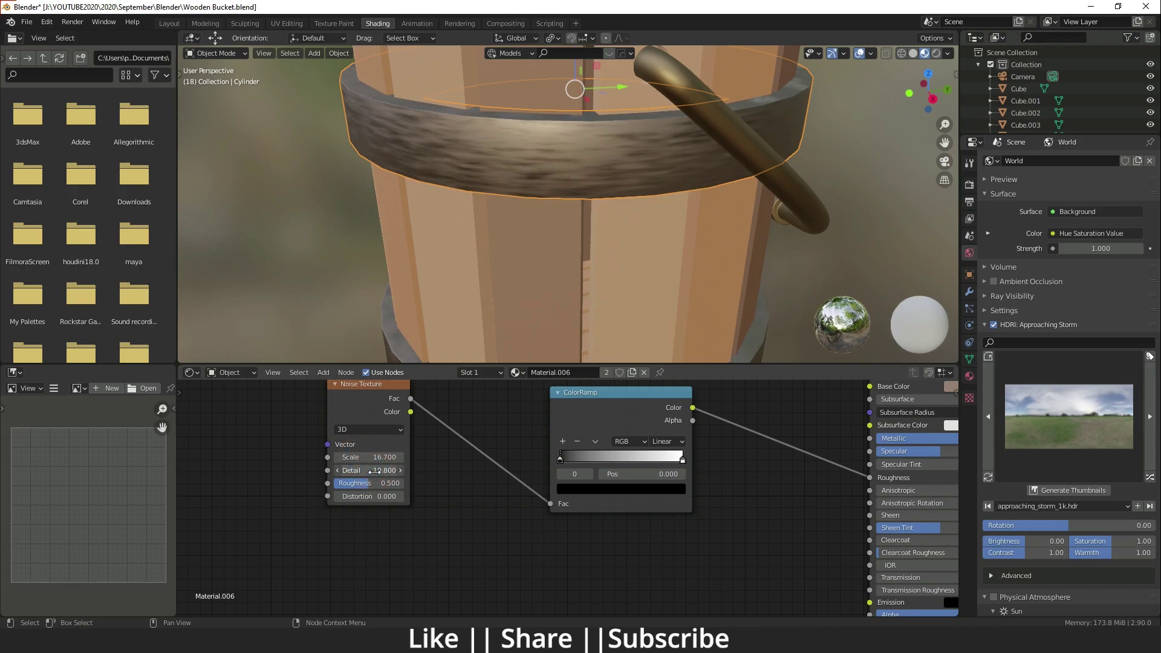
left_click(368, 429)
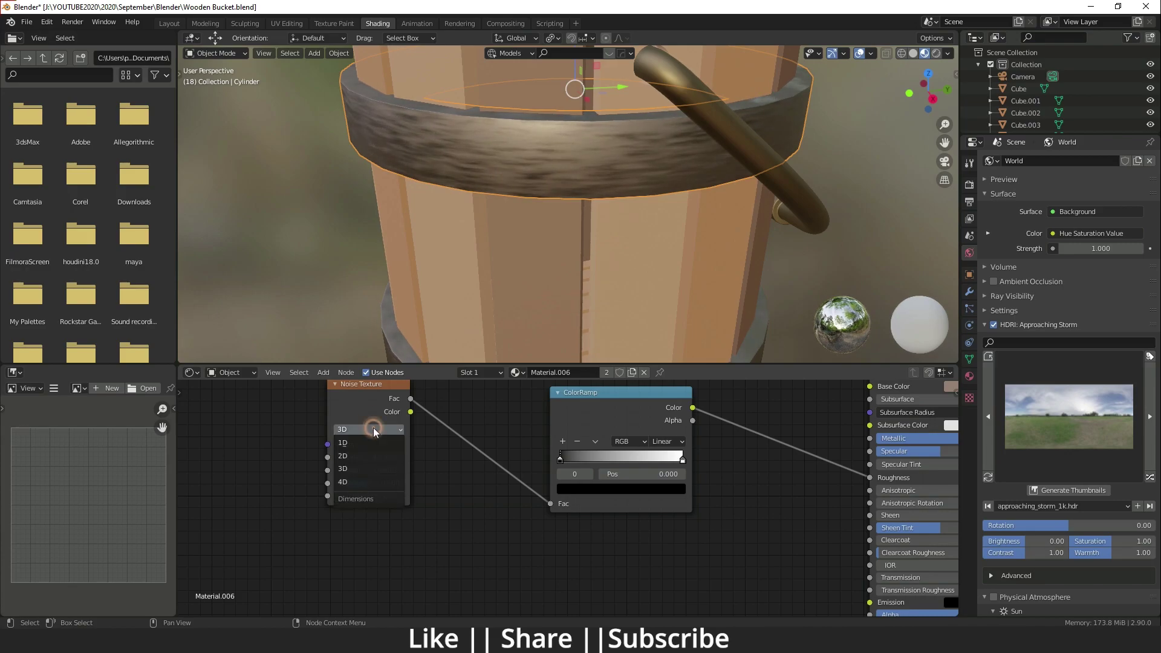
left_click(354, 467)
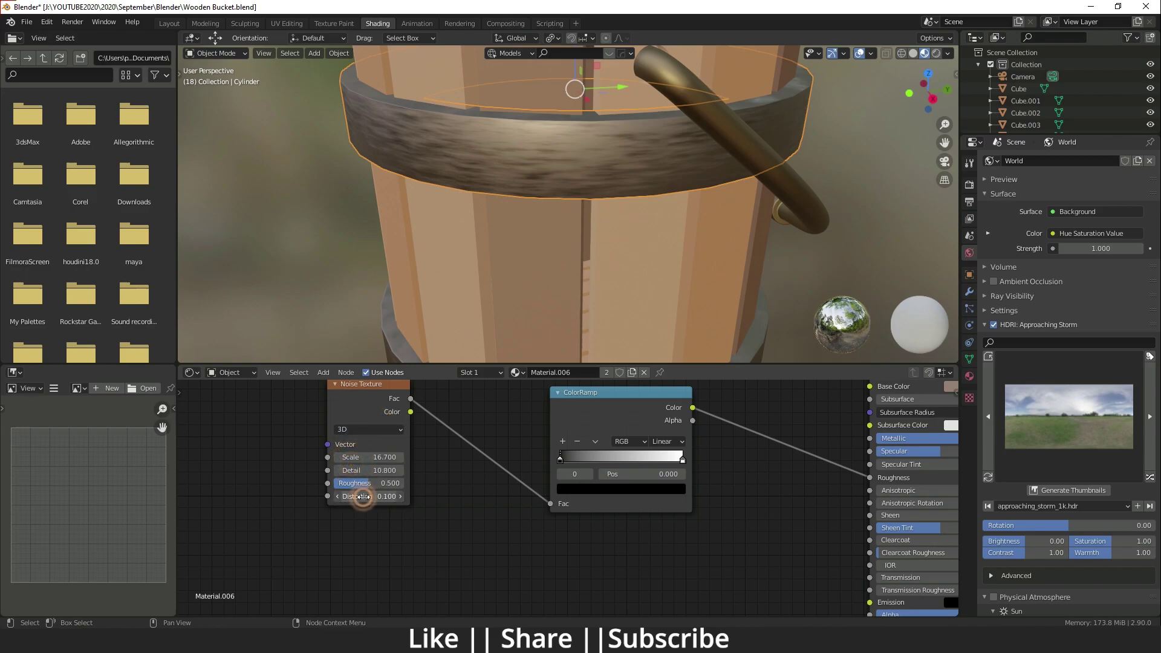
left_click_drag(363, 496, 417, 496)
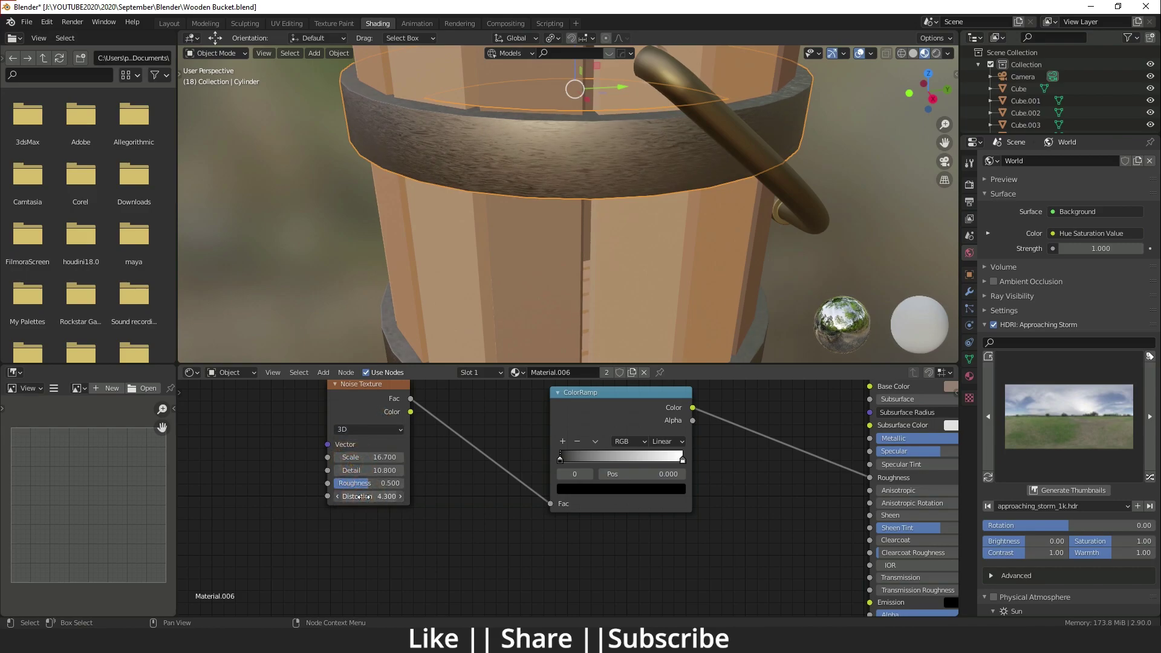
Move the ColorRamp's white stop inward to roughly three quarters of the ramp and raise the noise Detail to about 13.3
left_click_drag(682, 459, 648, 458)
mouse_move(559, 460)
left_mouse_down()
mouse_move(599, 461)
mouse_move(560, 460)
left_mouse_up()
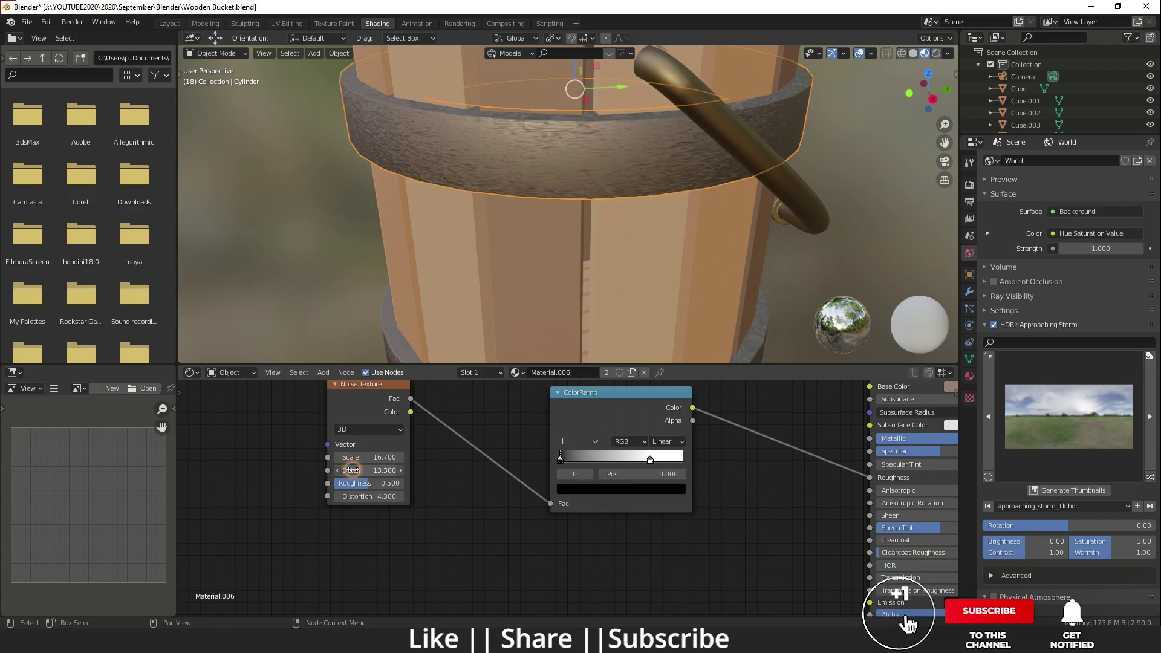
left_click_drag(338, 470, 371, 455)
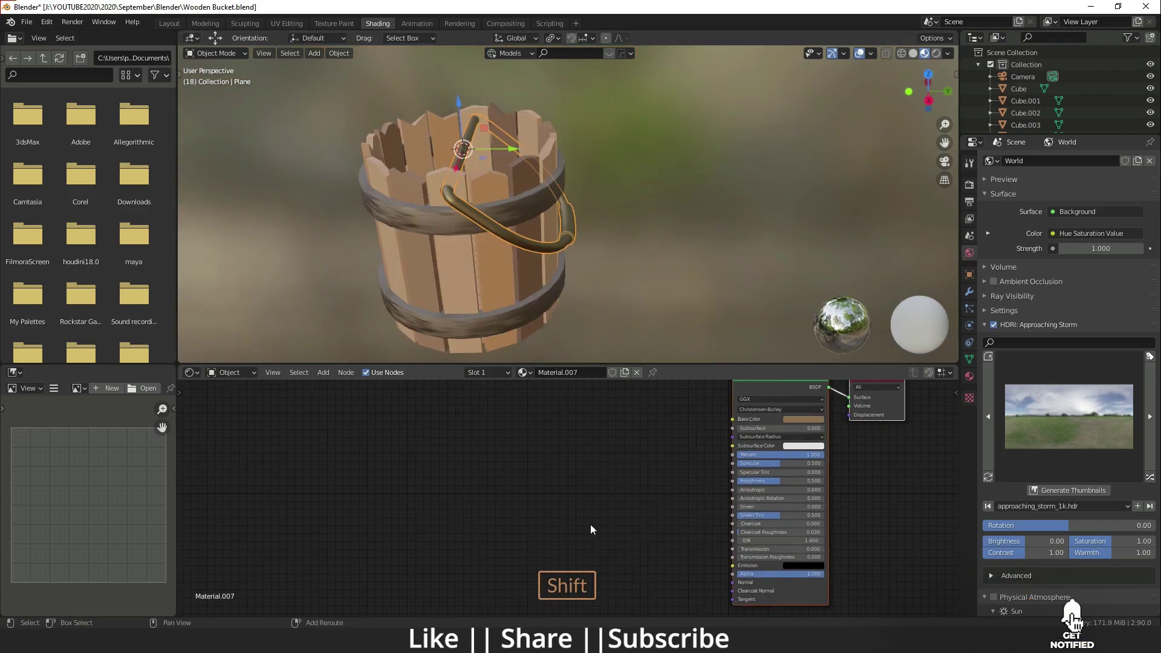
Add a Noise Texture node to the bucket handle's own material
key("shift+a")
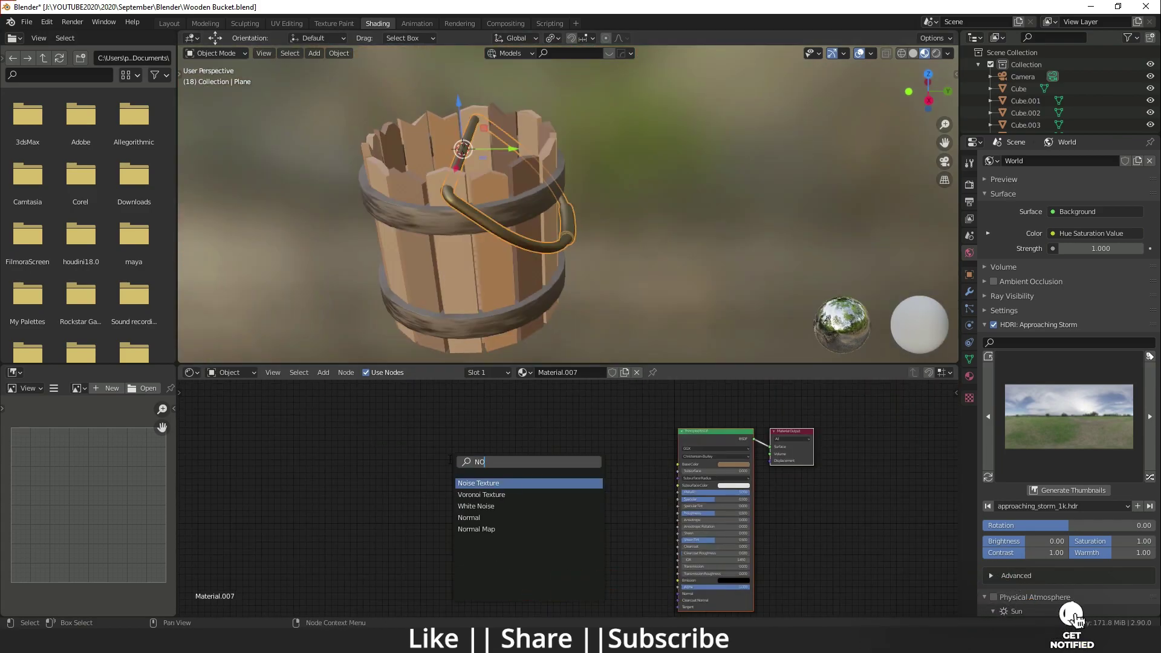
left_click(526, 482)
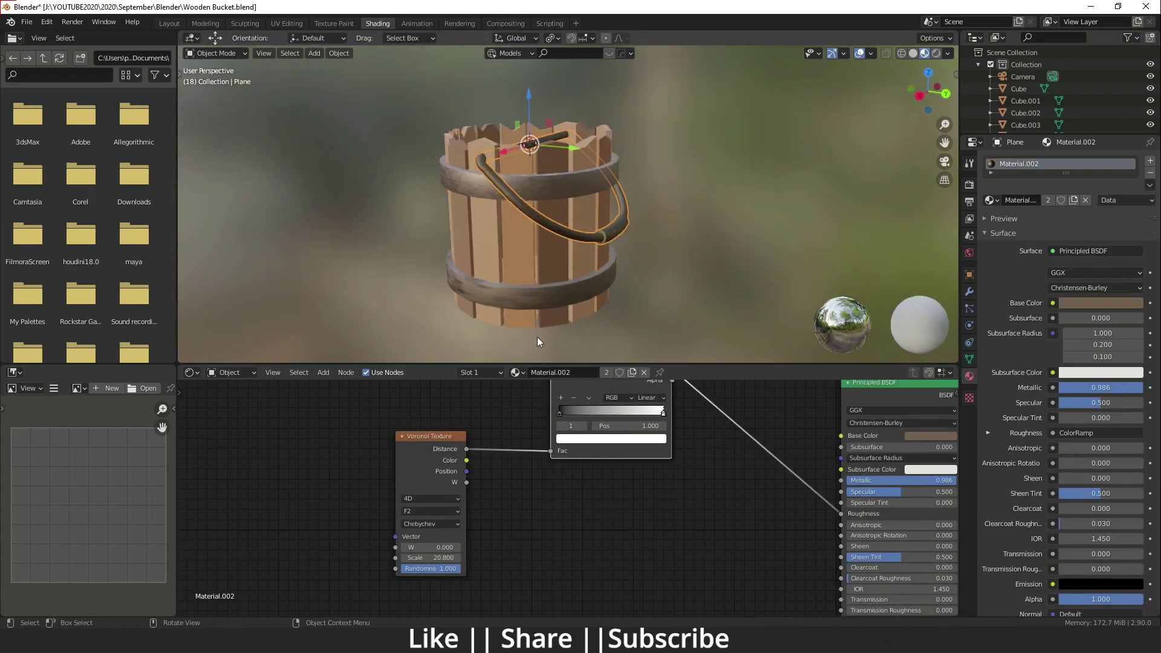
middle_click_drag(531, 484, 486, 506, "shift")
scroll(500, 519, "down", 2)
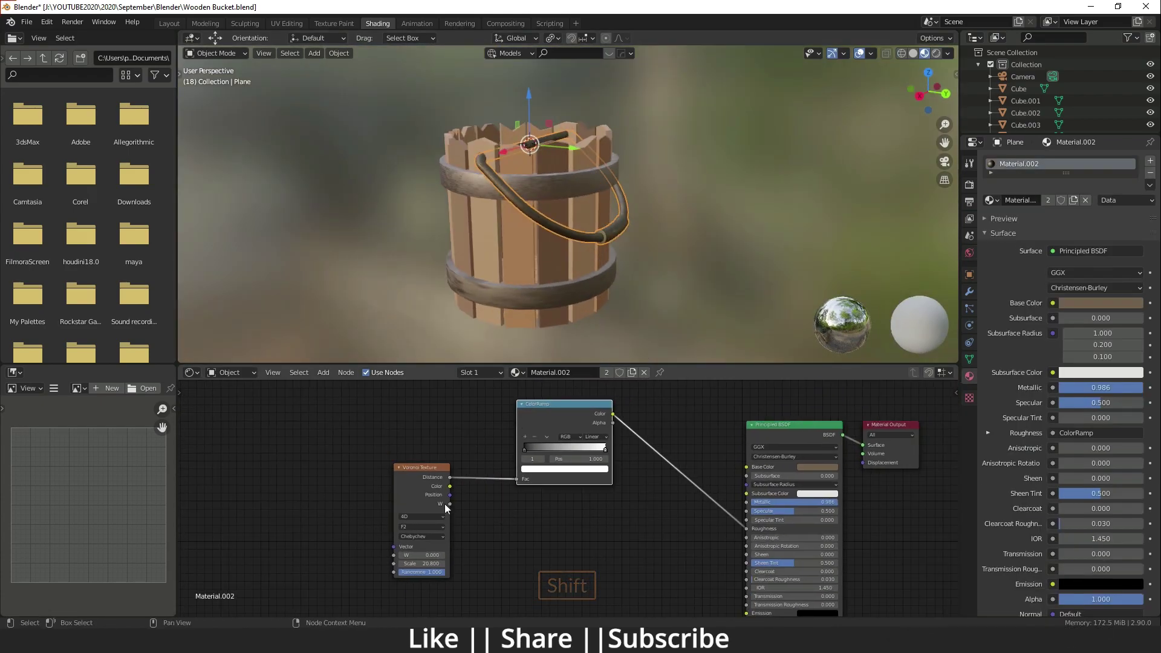
scroll(445, 503, "up", 3)
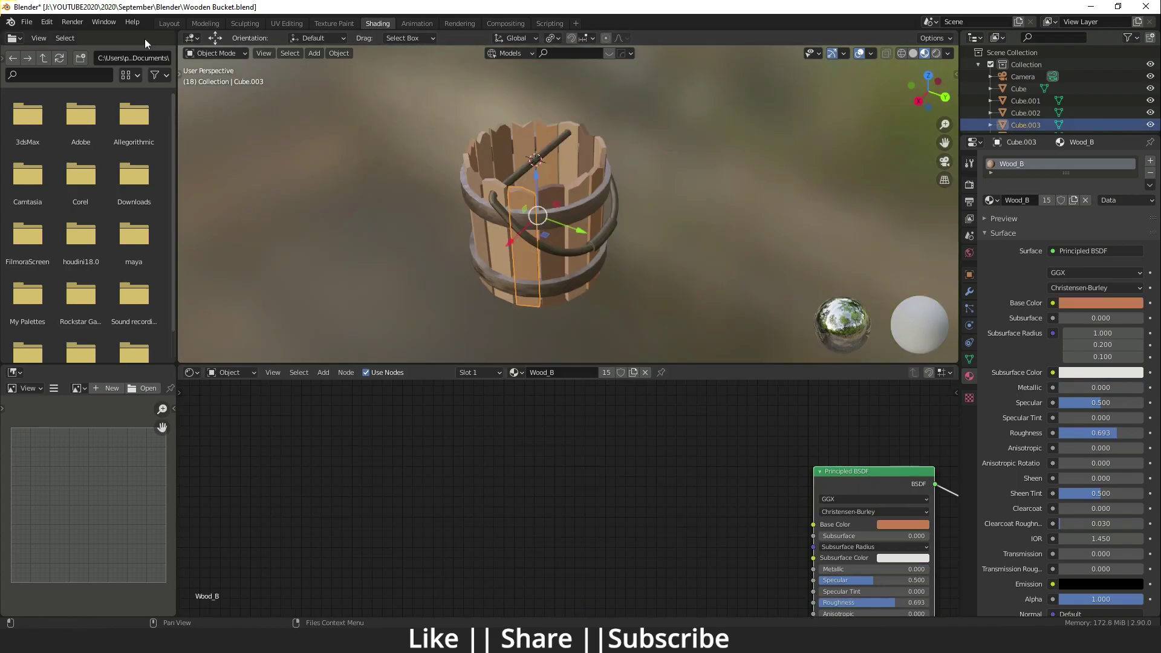
Return to the Layout workspace and reset the 3D cursor to the world origin
left_click(167, 23)
left_click(604, 351)
scroll(544, 387, "up", 3)
middle_click_drag(505, 410, 505, 302, "shift")
middle_click_drag(483, 333, 512, 327)
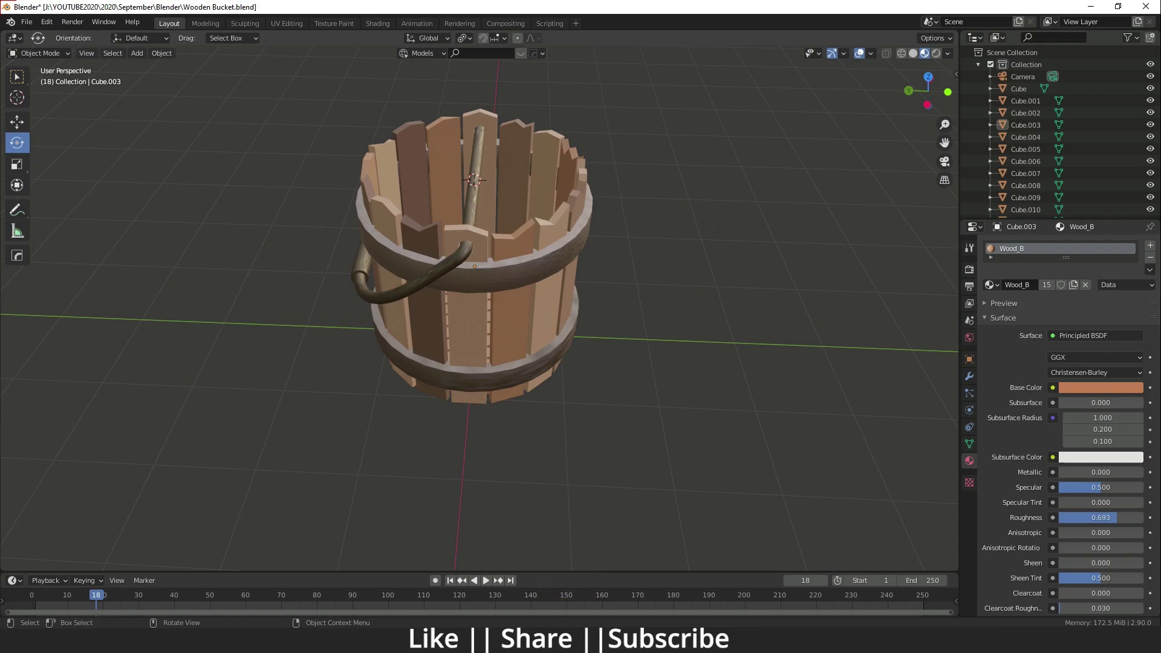
middle_click_drag(474, 346, 519, 338, "shift")
key("shift+a")
key("Escape")
key("shift+s")
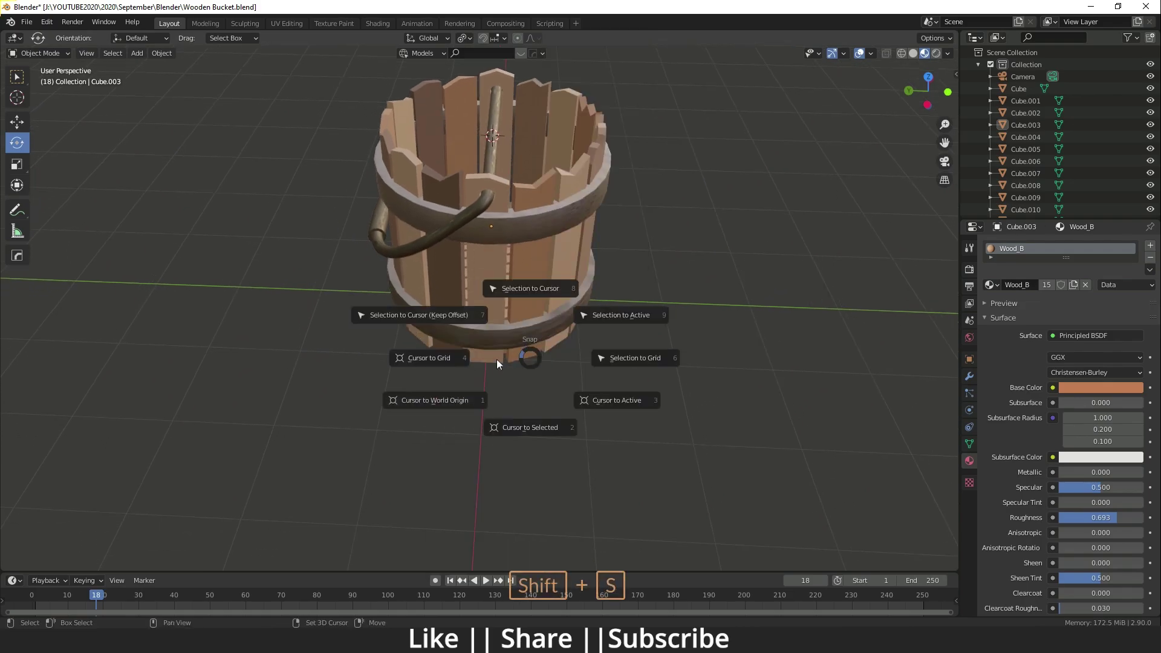
left_click(459, 399)
Add a ground plane at the world origin under the bucket and scale it up by about 5.9
key("shift+a")
mouse_move(448, 359)
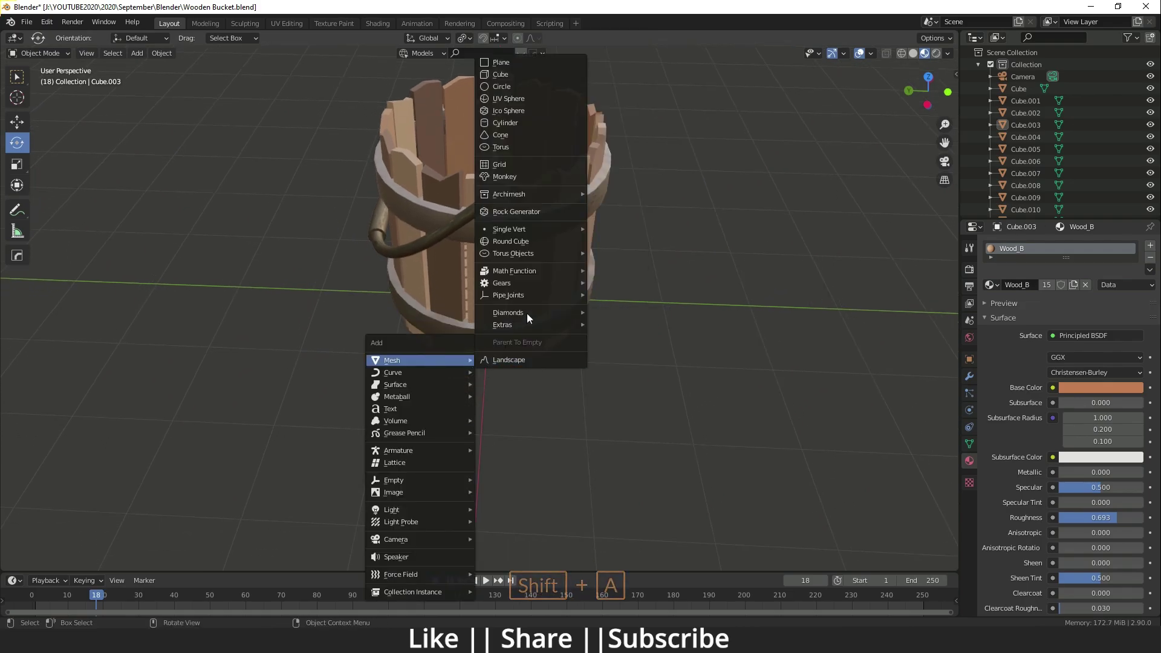
left_click(500, 62)
key("s")
left_click(575, 307)
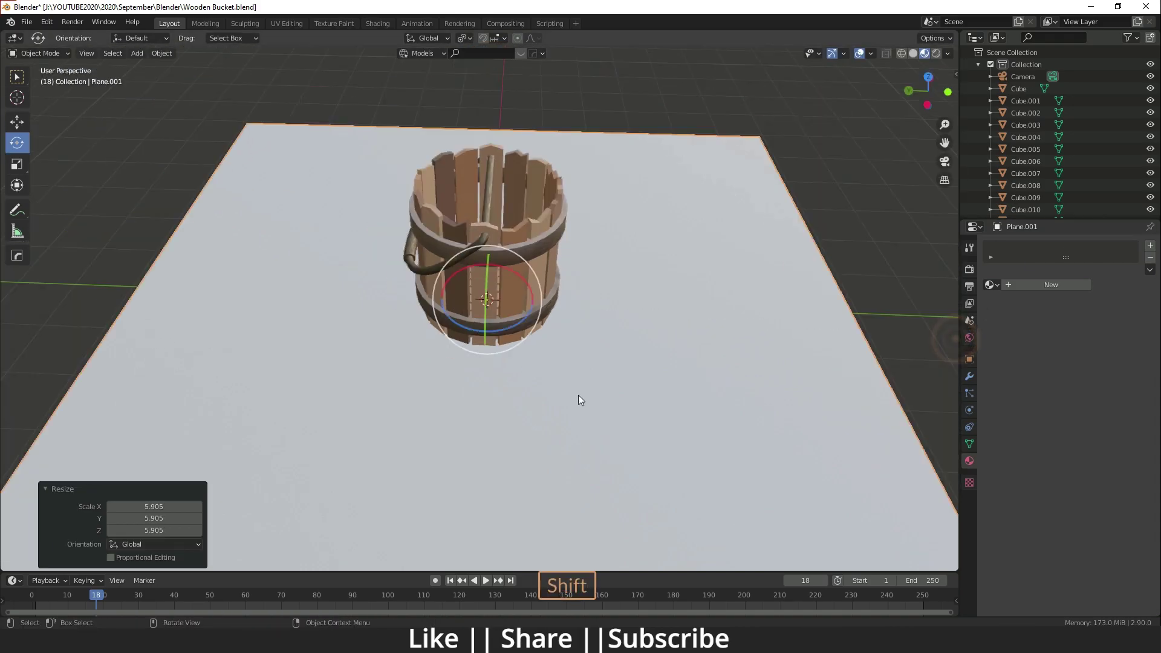
scroll(578, 395, "down", 2)
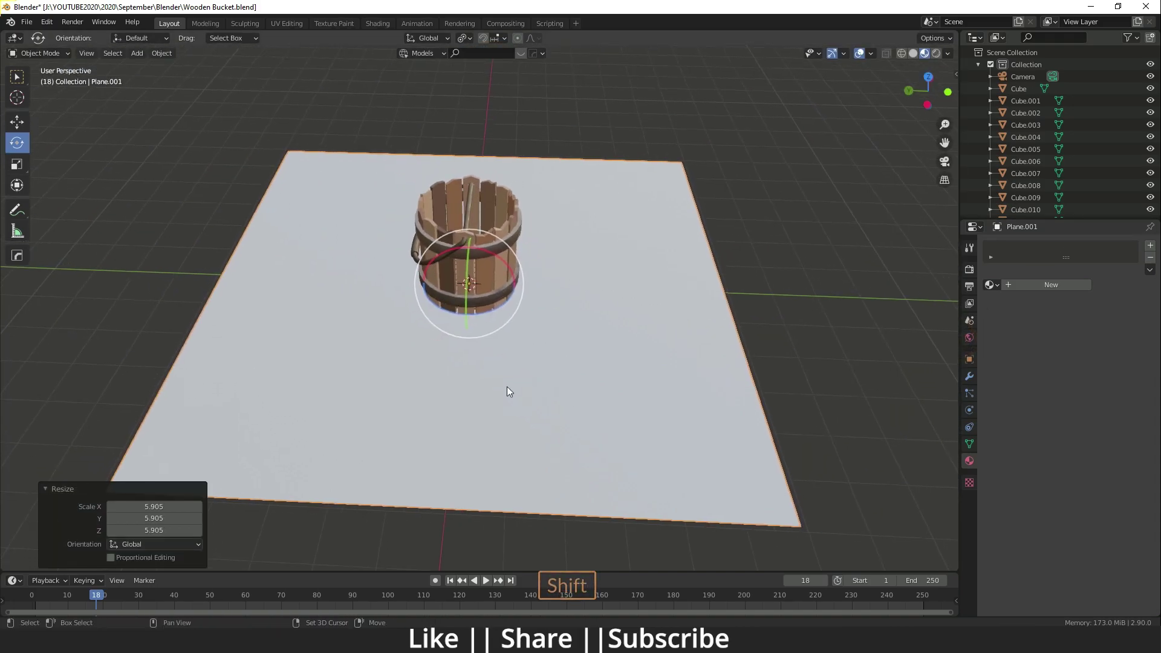
Create a new material for the ground plane in the Shading workspace and set its base colour to a terracotta orange
left_click(376, 23)
scroll(602, 358, "down", 2)
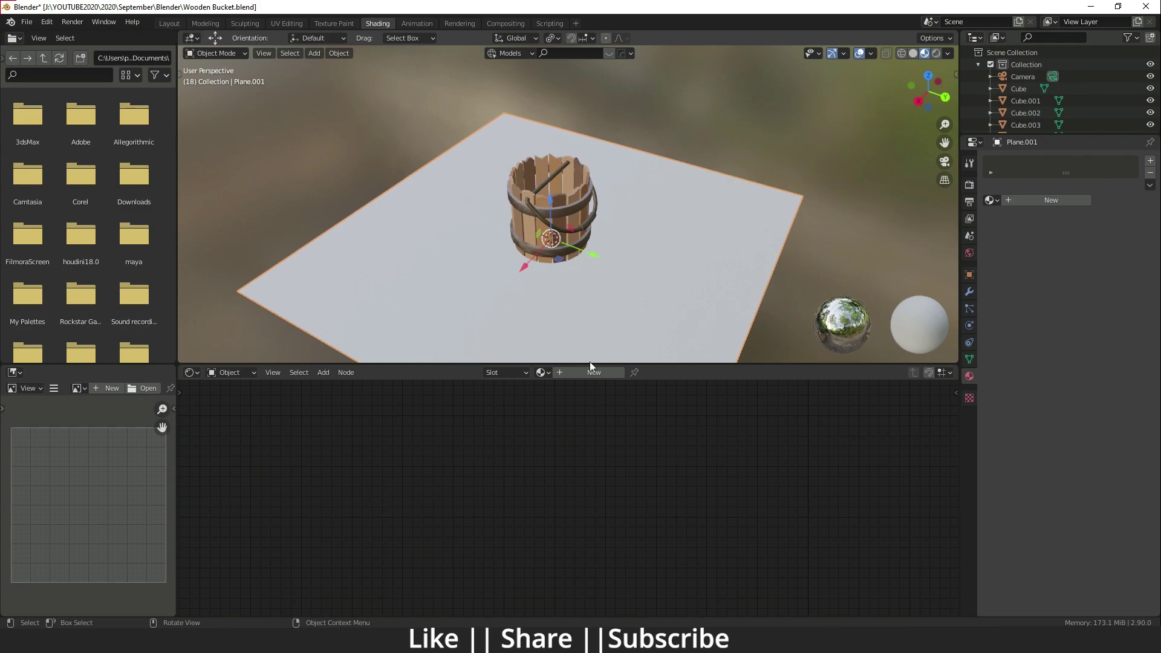
left_click(594, 372)
middle_click_drag(730, 464, 636, 438)
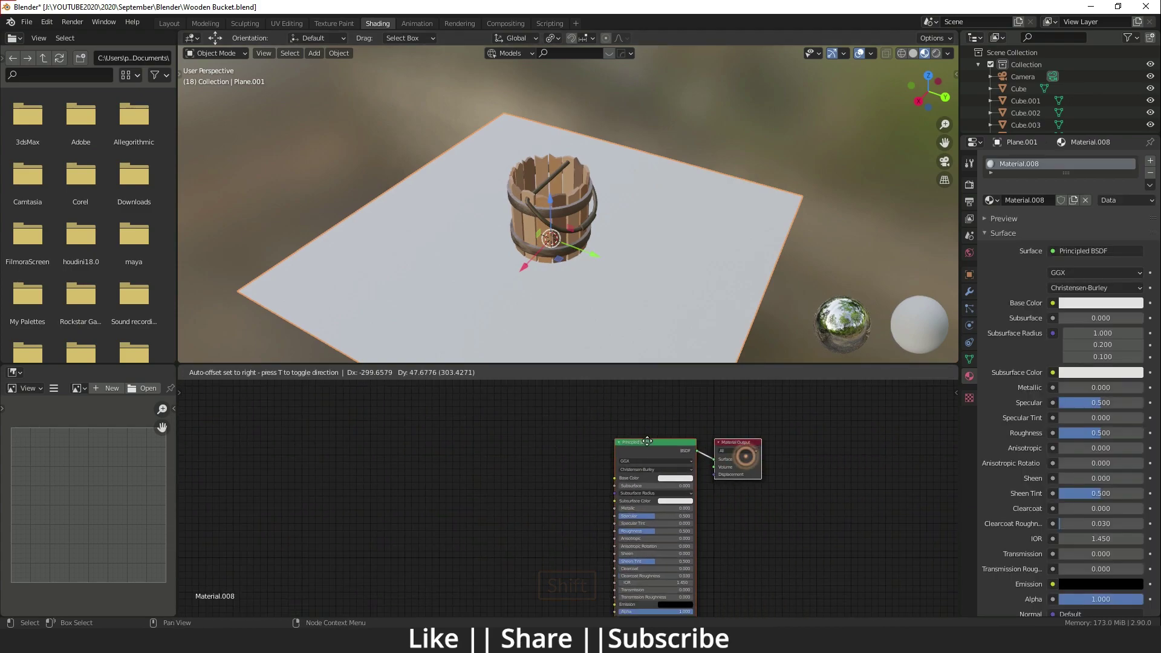
left_click(684, 469)
left_click_drag(694, 397, 691, 407)
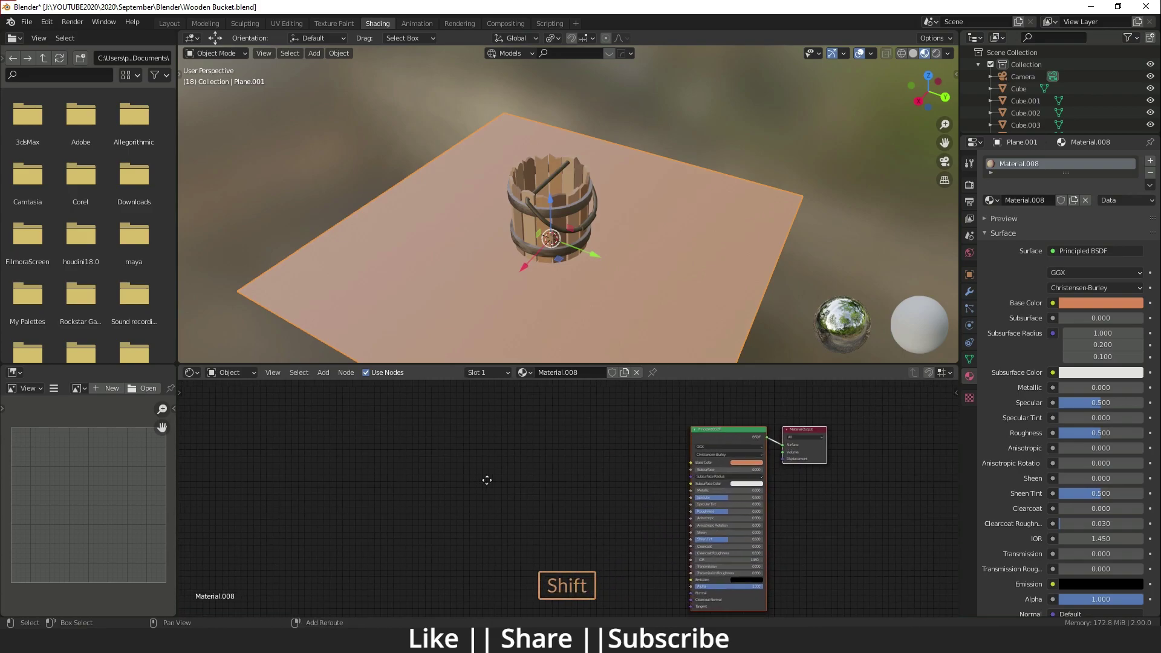
Add a Noise Texture node to the ground plane's material and place it well before the Principled BSDF
key("shift+a")
left_click(404, 474)
type("NO")
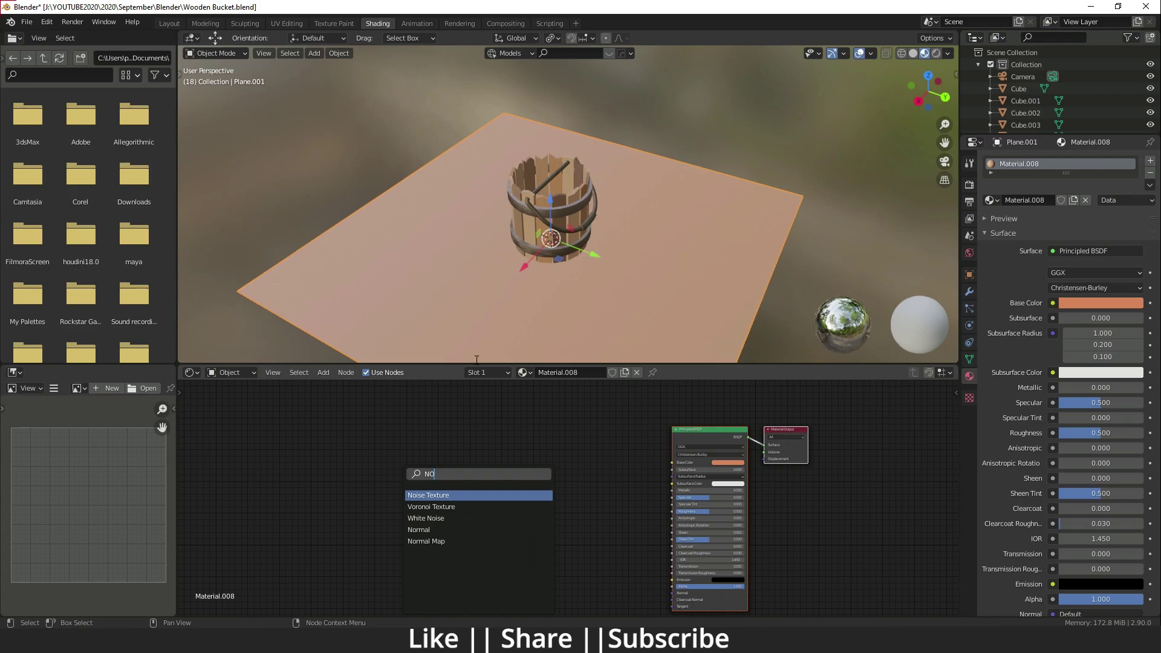
left_click(438, 495)
left_click(384, 467)
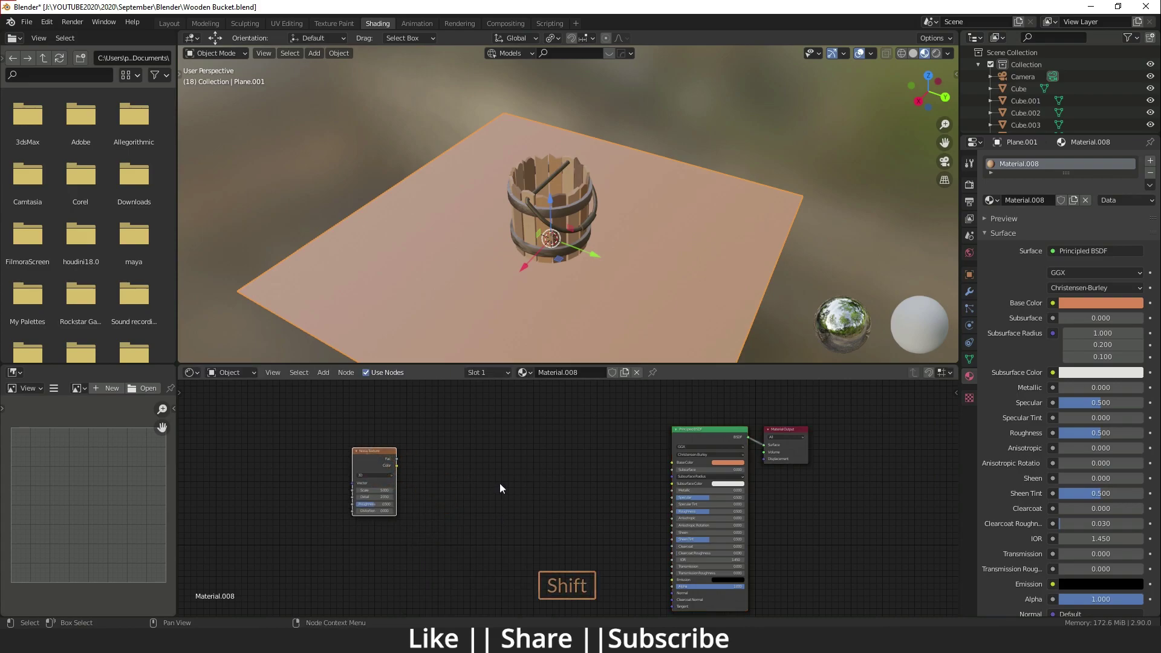
Paste the copied ColorRamp node into the ground material and place it between the Noise Texture and the Principled BSDF
key("ctrl+v")
scroll(552, 489, "up", 1)
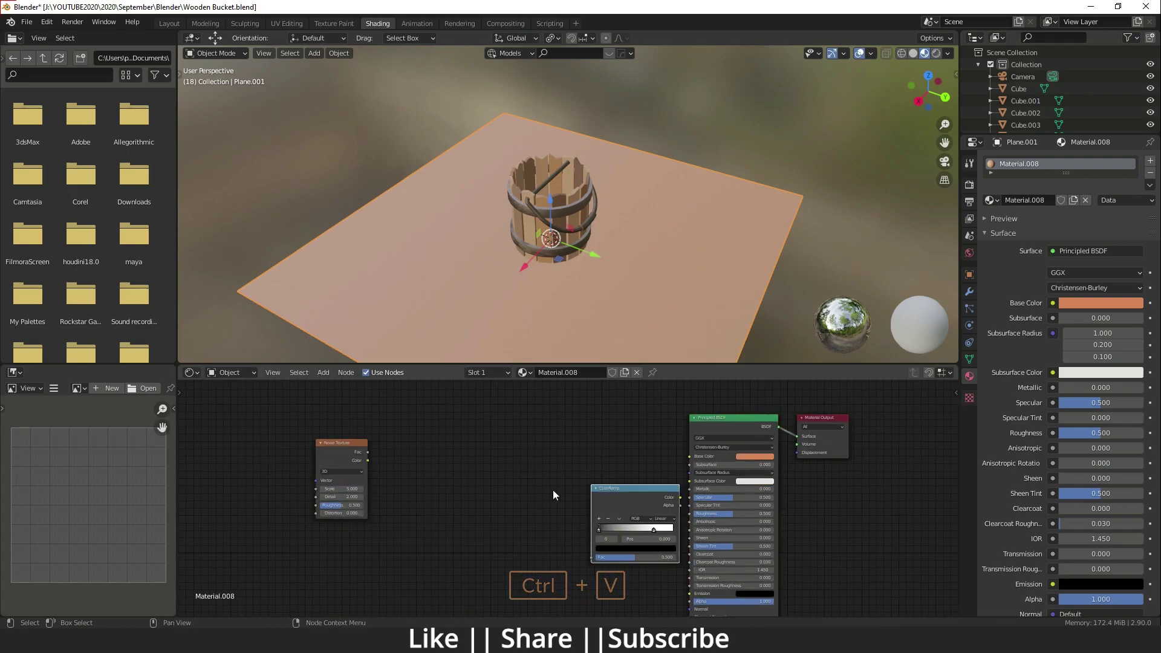
left_click_drag(604, 489, 453, 444)
scroll(423, 458, "up", 2)
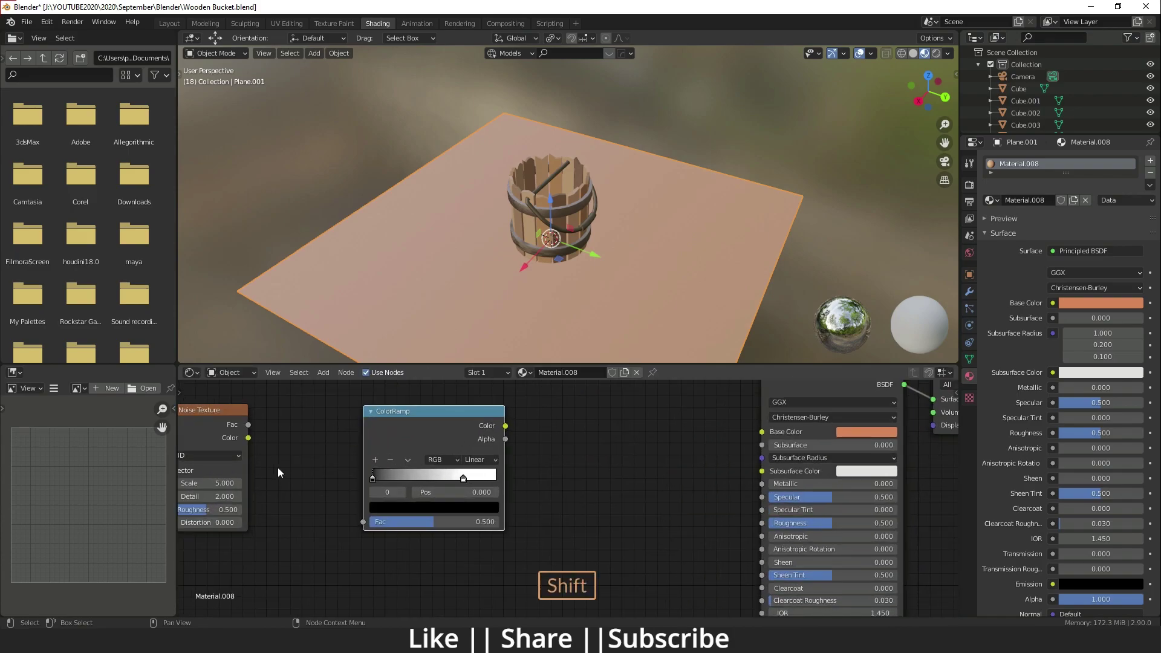
Connect the ground's Noise Texture Fac to the ColorRamp's Fac and the ColorRamp's Color to the Material Output's Displacement
middle_click_drag(277, 467, 321, 460)
left_click_drag(283, 423, 397, 521)
scroll(453, 501, "down", 2)
middle_click_drag(543, 437, 427, 451, "shift")
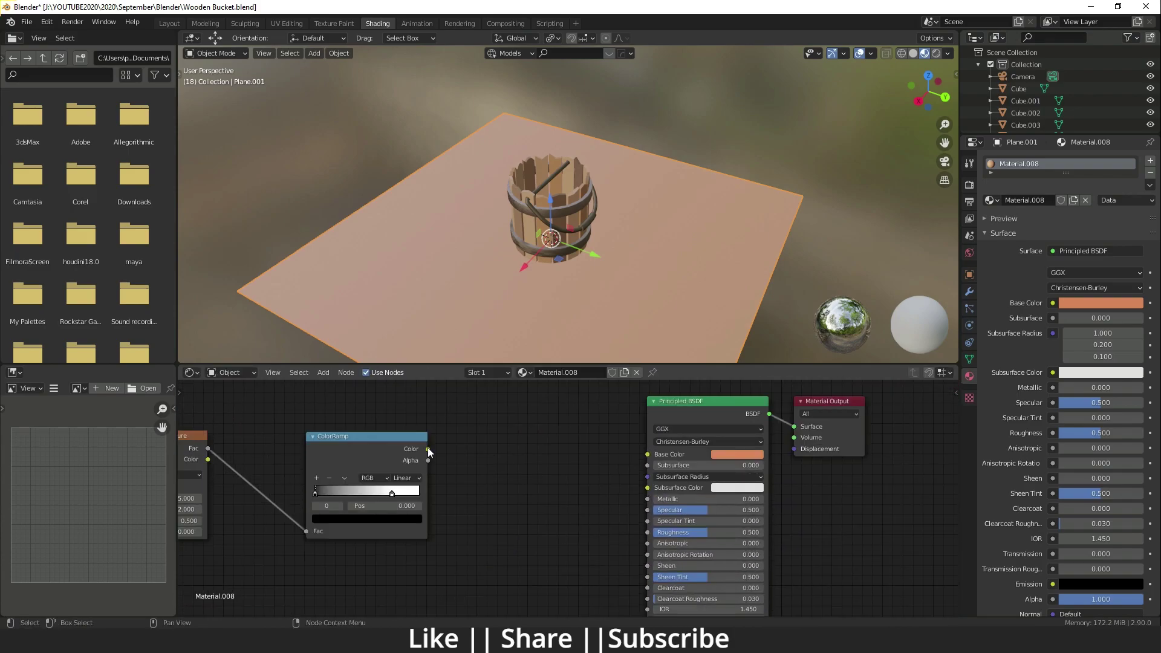
left_click_drag(428, 449, 795, 449)
Sharpen the ground's bump contrast by moving the ColorRamp's black stop near the middle and the white stop to 0.609
scroll(574, 254, "up", 3)
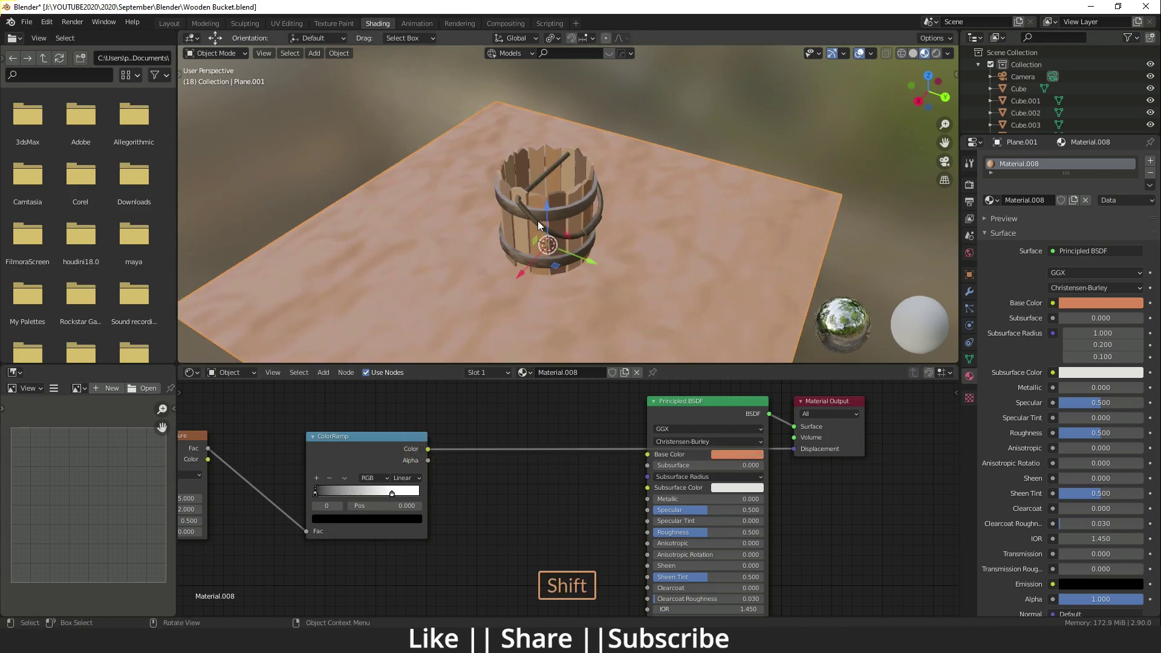
middle_click_drag(547, 276, 606, 145, "shift")
middle_click_drag(598, 224, 651, 171)
middle_click_drag(566, 247, 648, 255, "shift")
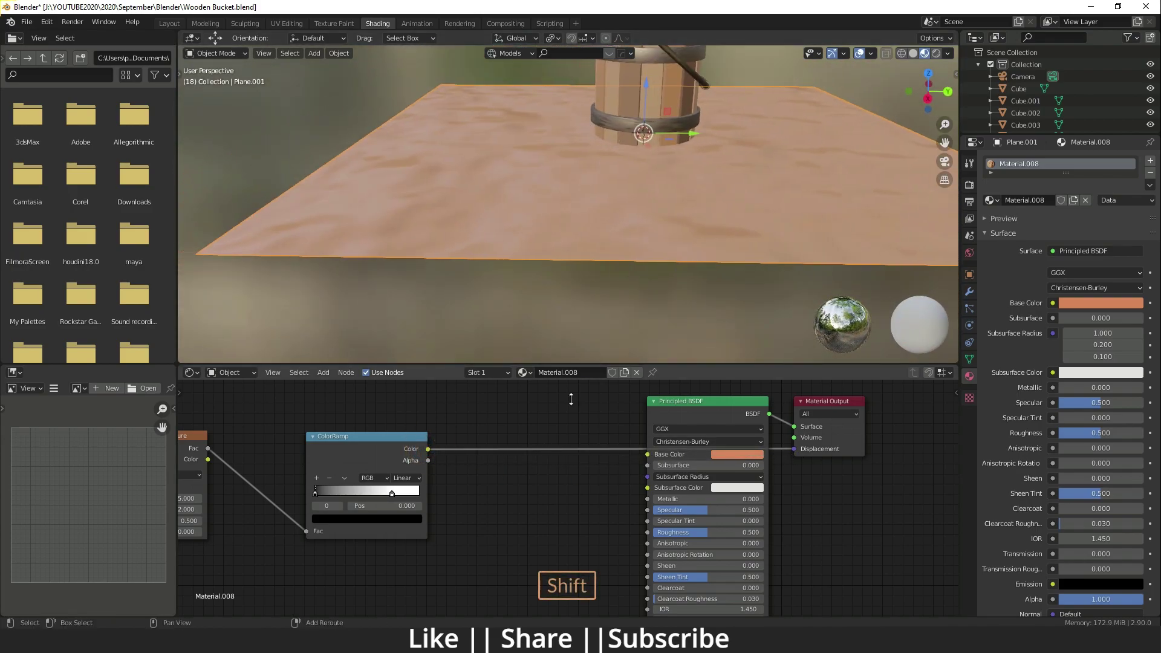
middle_click_drag(437, 490, 551, 495, "shift")
left_click_drag(430, 499, 474, 498)
middle_click_drag(653, 269, 668, 244)
left_click_drag(505, 499, 490, 498)
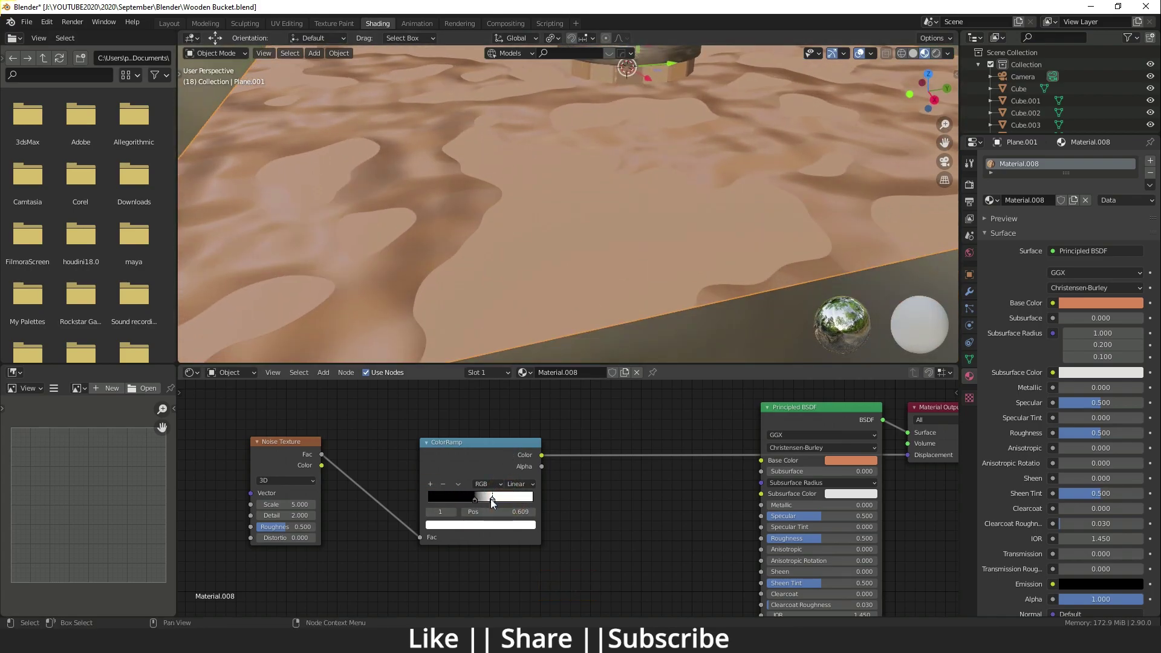
Duplicate the ground material's ColorRamp node and place the copy below the original
scroll(516, 502, "down", 2)
middle_click_drag(516, 503, 476, 513)
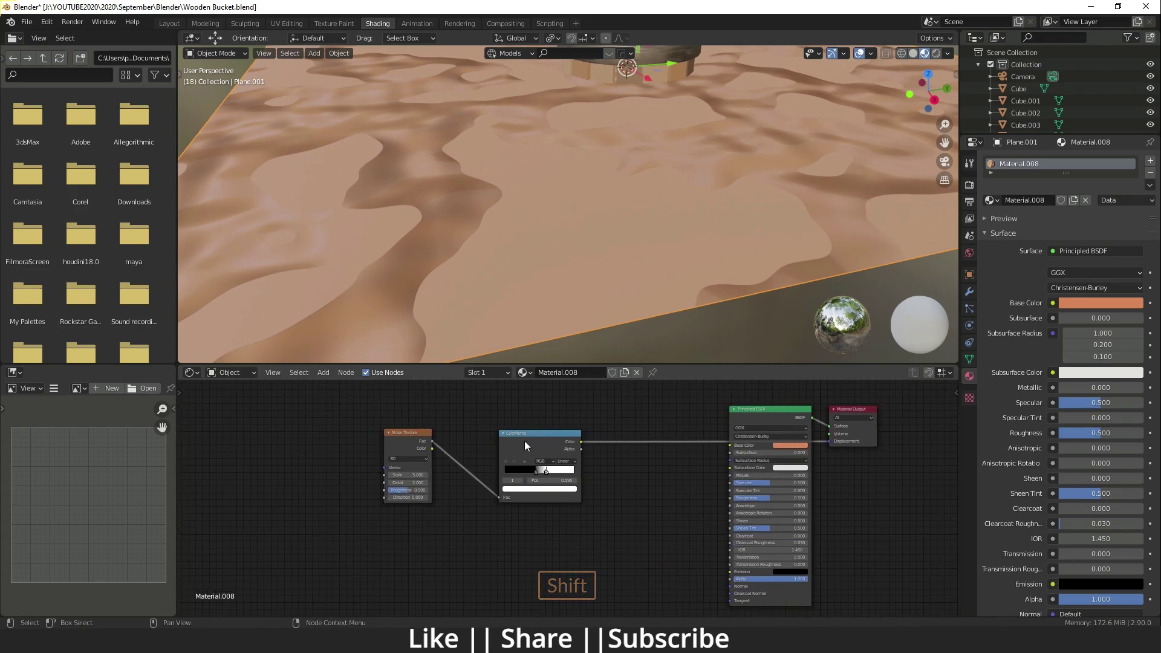
left_click(524, 439)
key("shift+d")
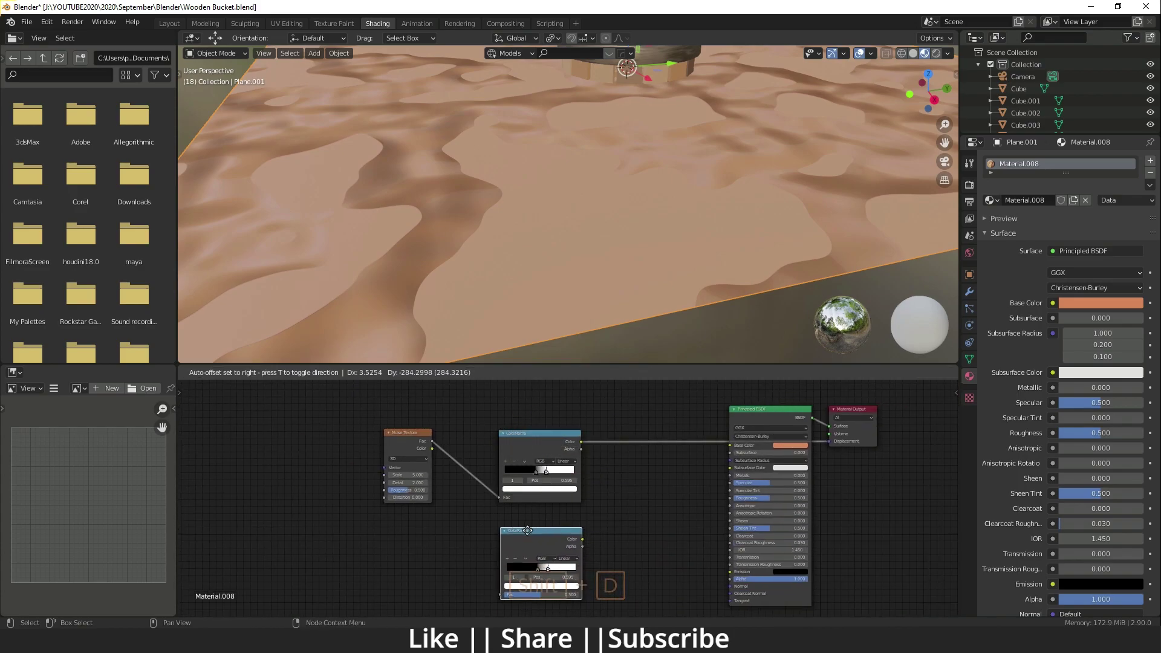